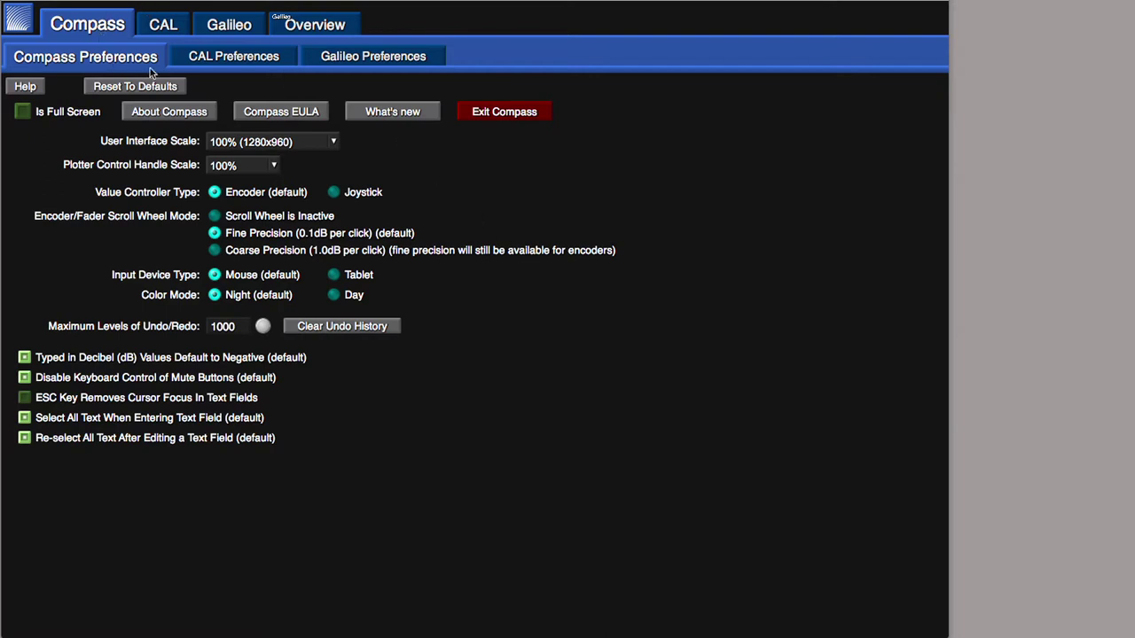
# - Set the interface scale to 120% with Joystick value controls and Day colour mode, then view the CAL inventory
pyautogui.click(306, 149)
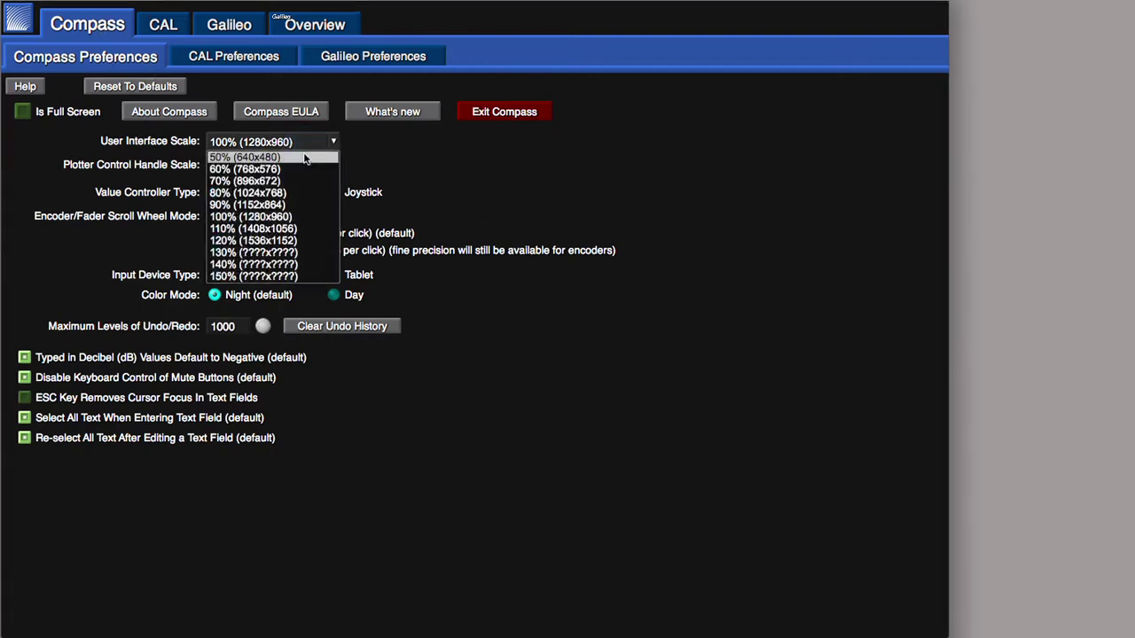
pyautogui.click(304, 241)
pyautogui.click(400, 228)
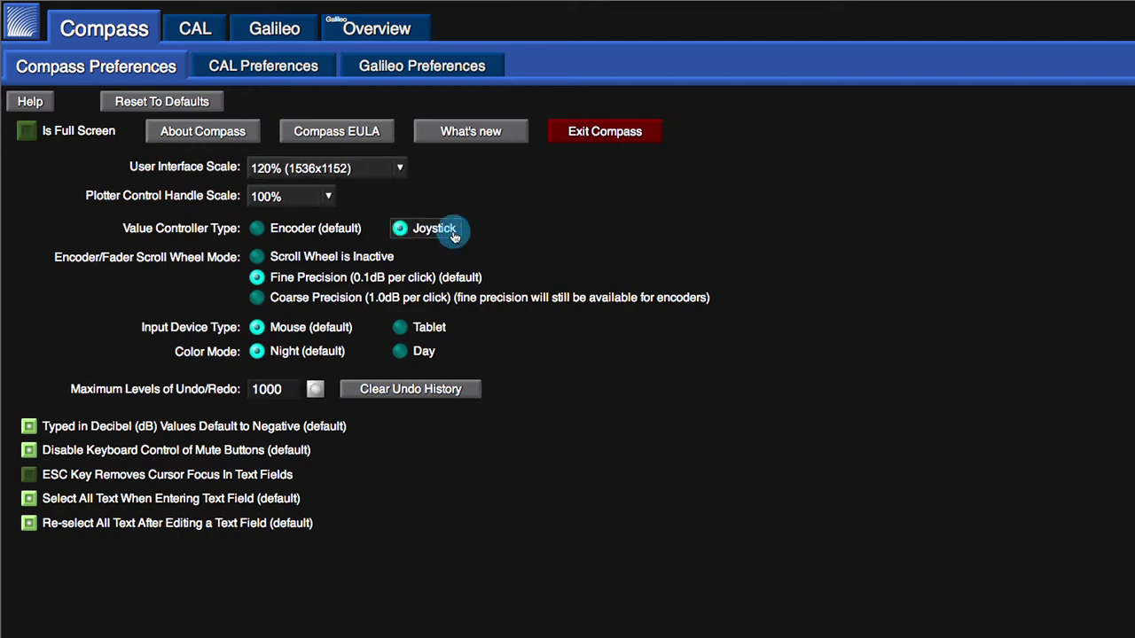
pyautogui.click(424, 351)
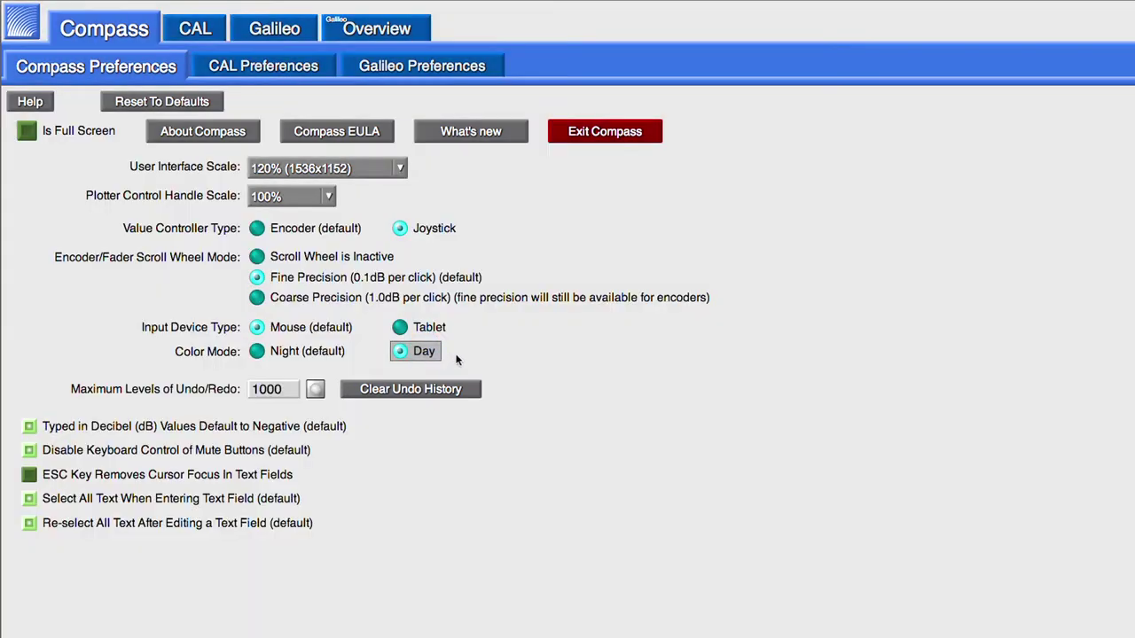
pyautogui.click(213, 31)
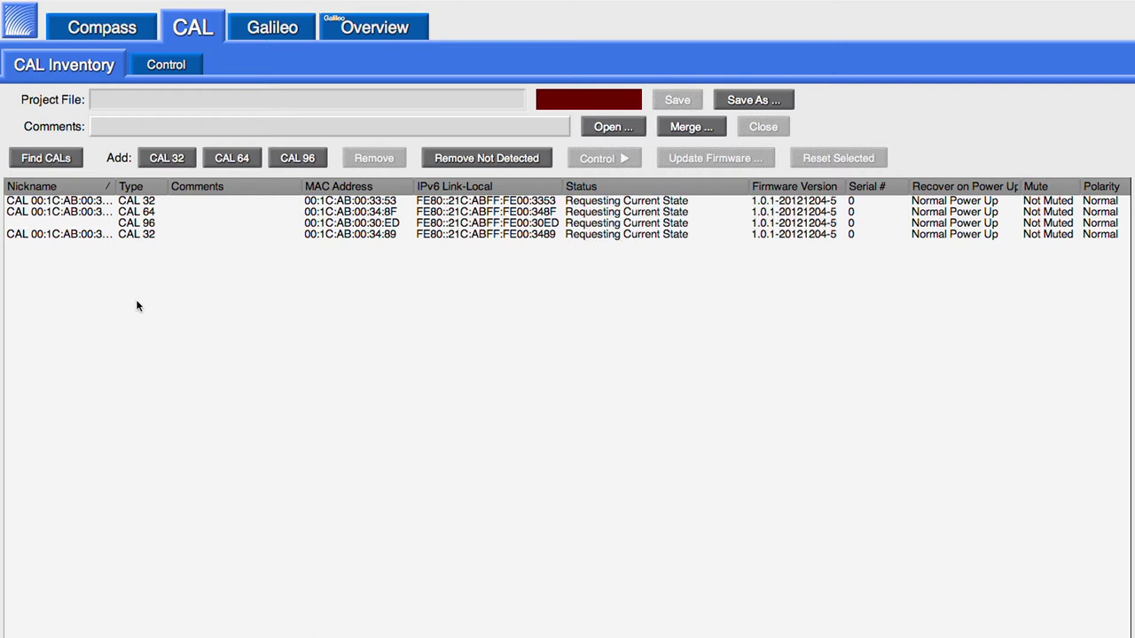
# - Sort the CAL list by Type in reverse order and move the Comments column after MAC Address
pyautogui.click(159, 188)
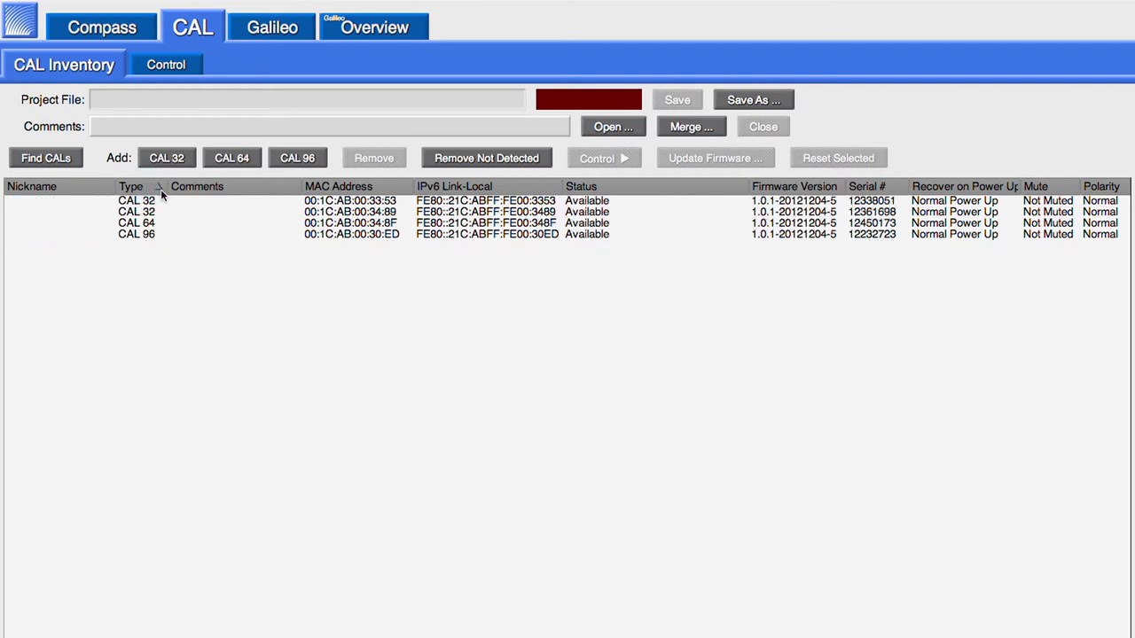
pyautogui.click(159, 188)
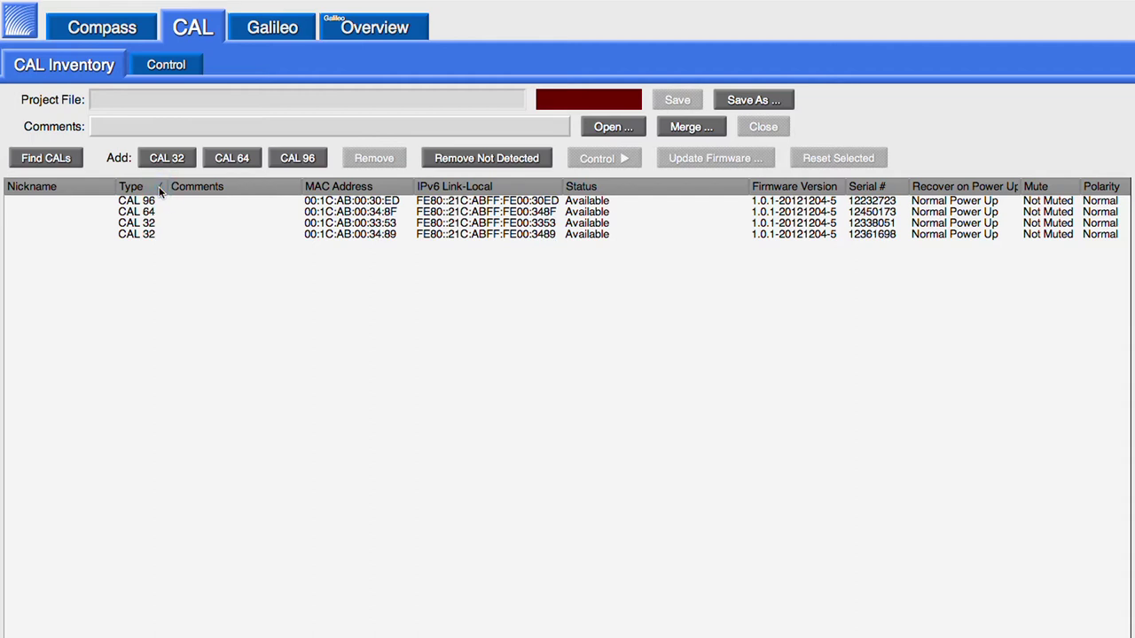
pyautogui.moveTo(215, 188); pyautogui.dragTo(388, 193)
# - Nickname the four CALs MAIN, DELAY 1, DELAY 2 and DELAY 3, then open DELAY 3's controls
pyautogui.doubleClick(38, 200)
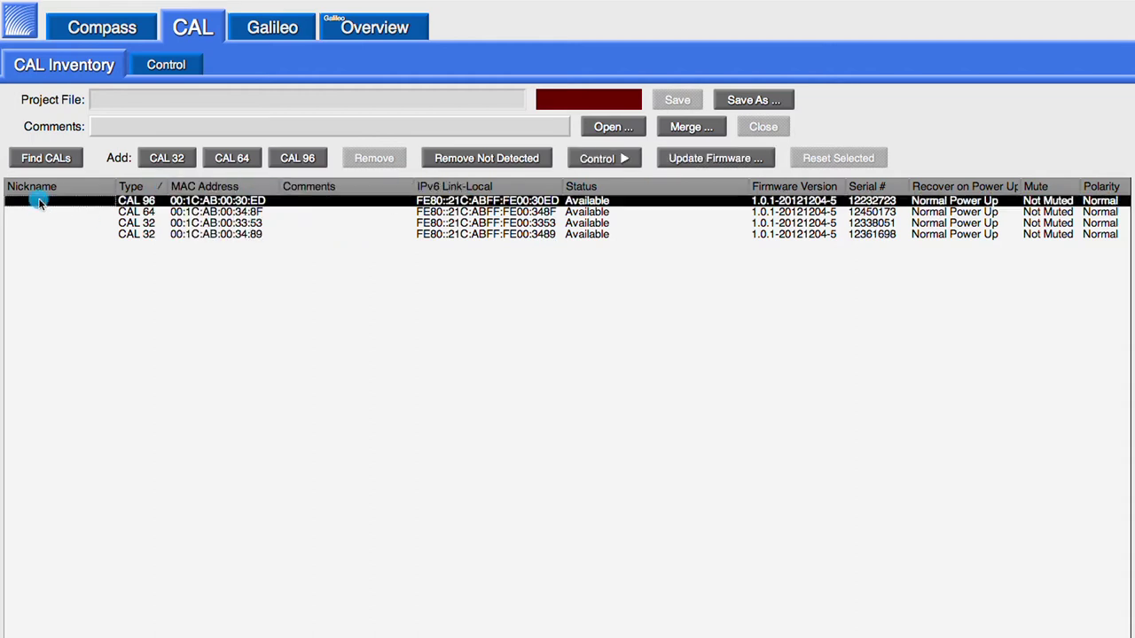
pyautogui.write('MAIN')
pyautogui.doubleClick(47, 213)
pyautogui.write('DELAY 1')
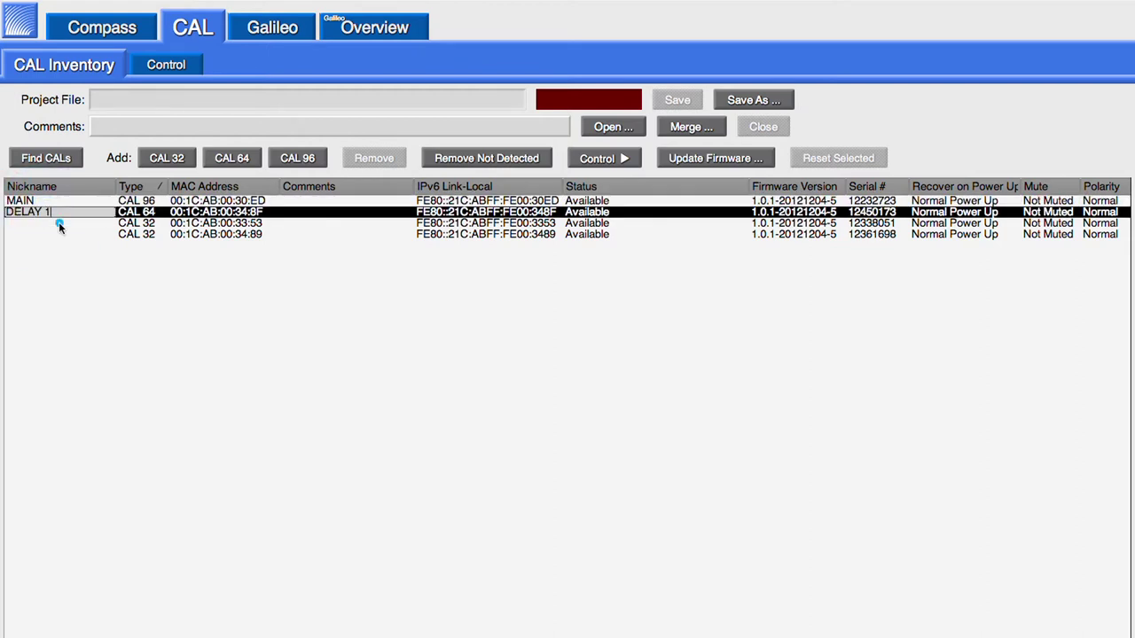
pyautogui.doubleClick(58, 224)
pyautogui.write('DELAY 2')
pyautogui.doubleClick(62, 234)
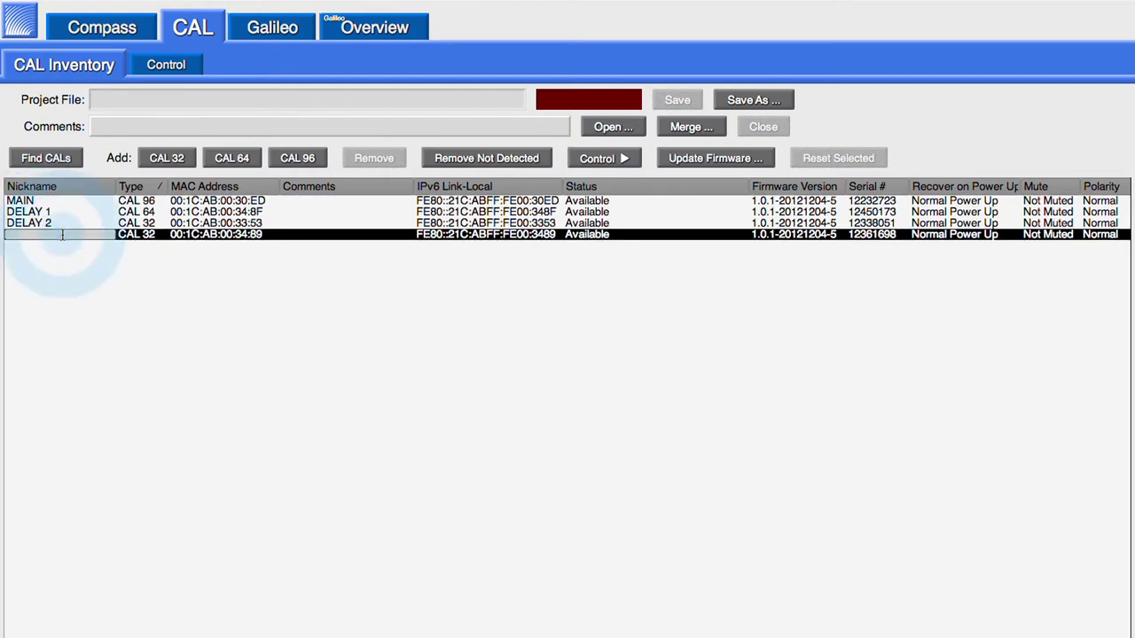
pyautogui.write('DELAY 3')
pyautogui.press('Return')
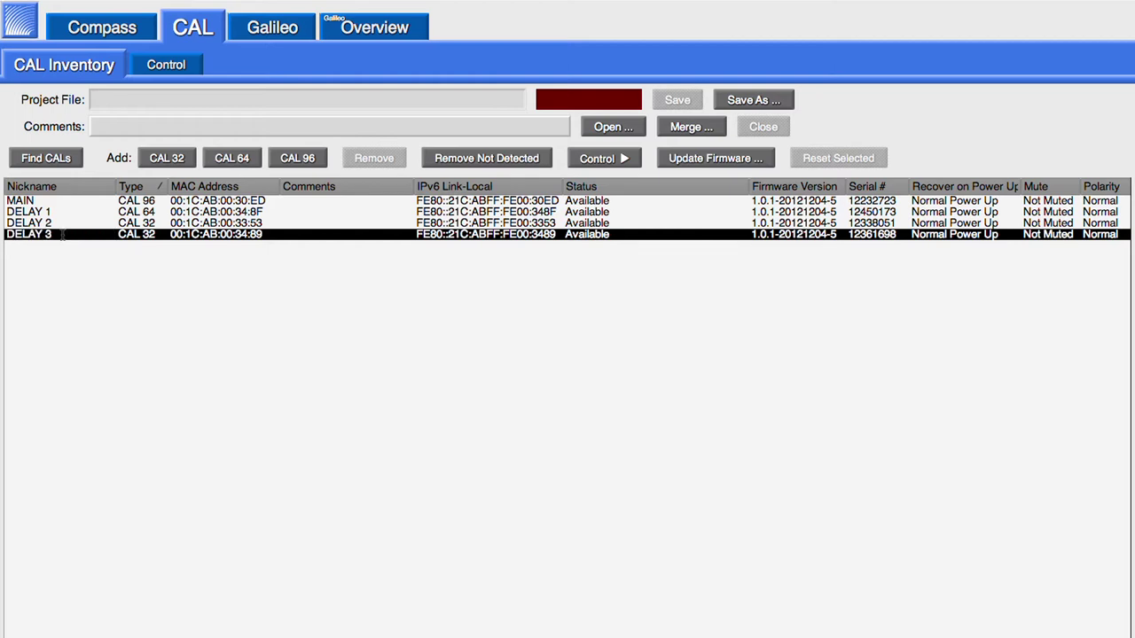
pyautogui.click(633, 160)
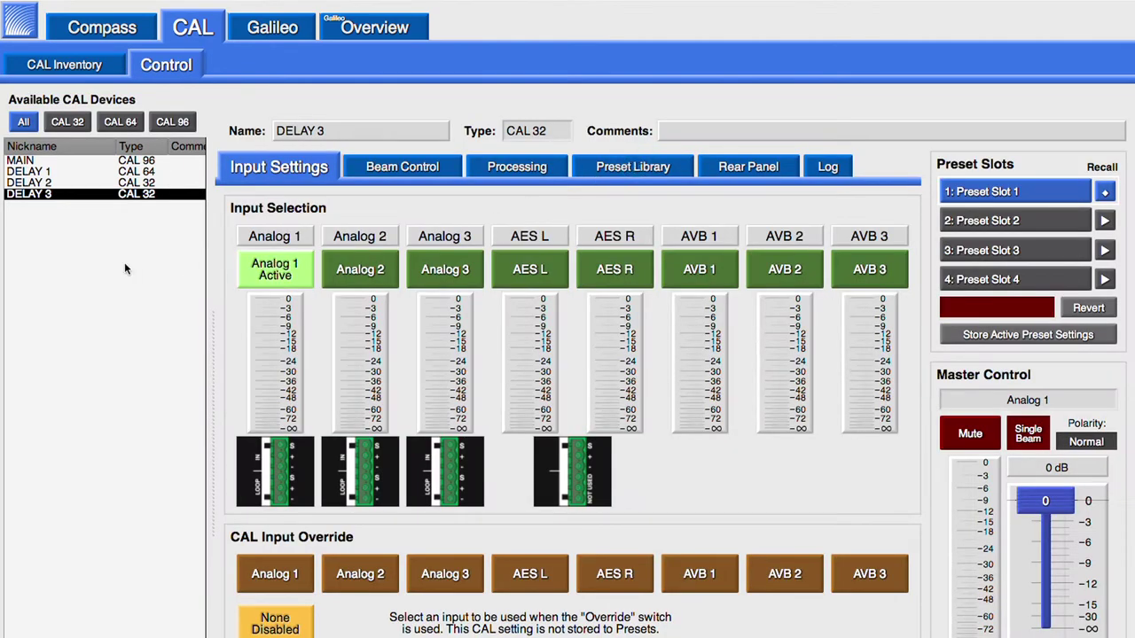
# - Scroll the Available CAL Devices list sideways and drag its splitter to widen the panel
pyautogui.hscroll(5, 125, 268)
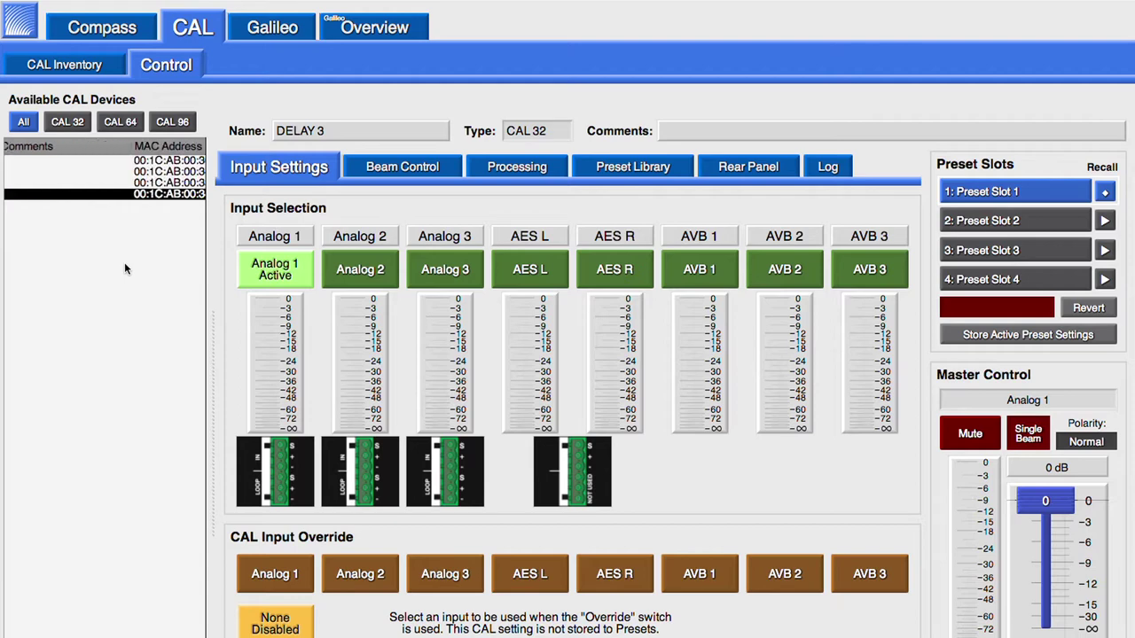
pyautogui.hscroll(-5, 125, 268)
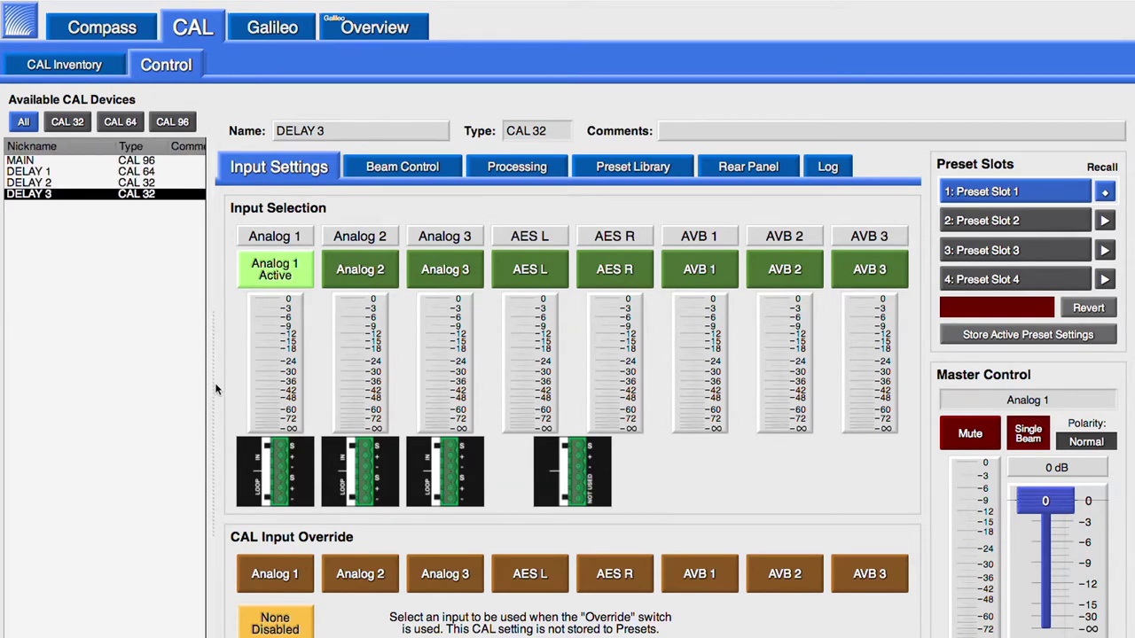
pyautogui.moveTo(213, 384)
pyautogui.mouseDown()
pyautogui.moveTo(399, 395)
pyautogui.moveTo(212, 384)
pyautogui.mouseUp()
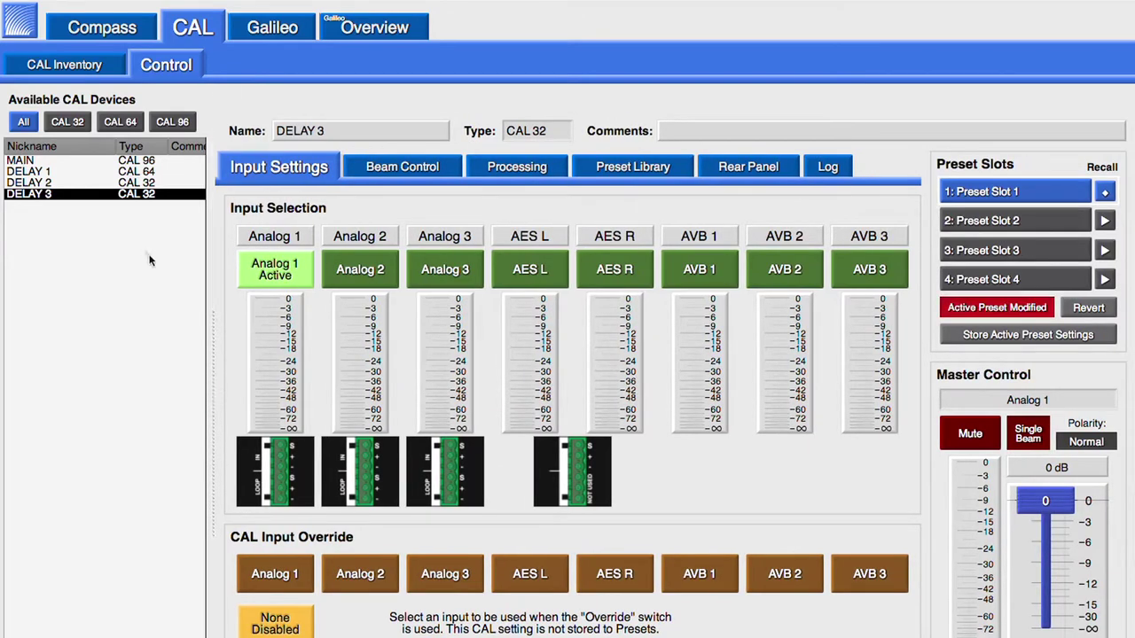
# - Label DELAY 3's inputs MAIN and BACKUP, and leave the third input label blank
pyautogui.doubleClick(306, 237)
pyautogui.write('M')
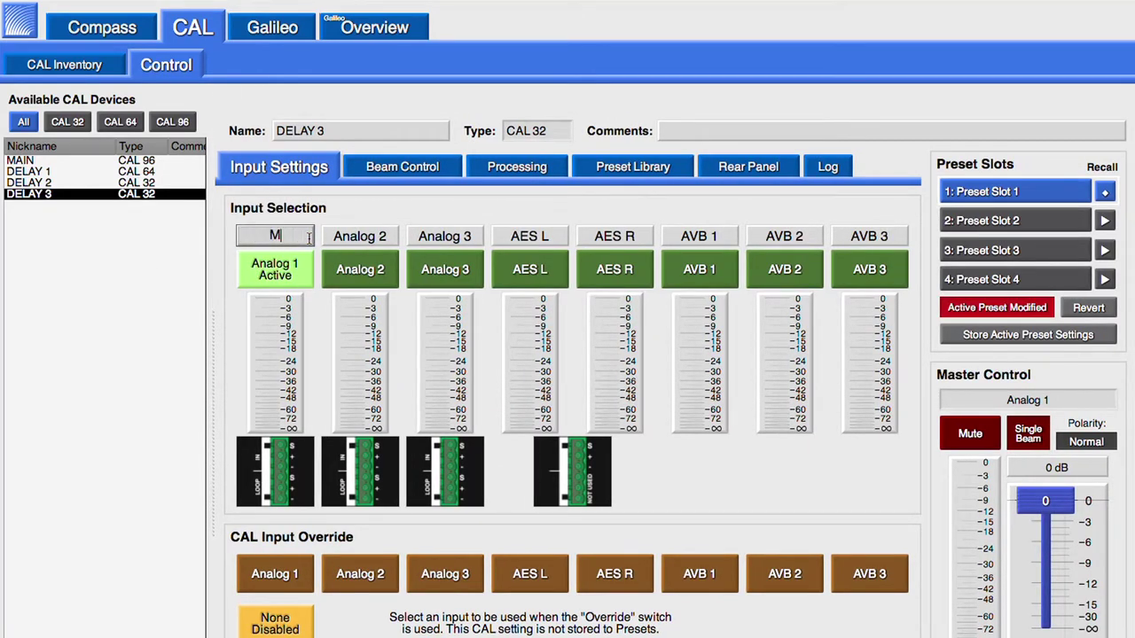
pyautogui.write('AIN')
pyautogui.press('Tab')
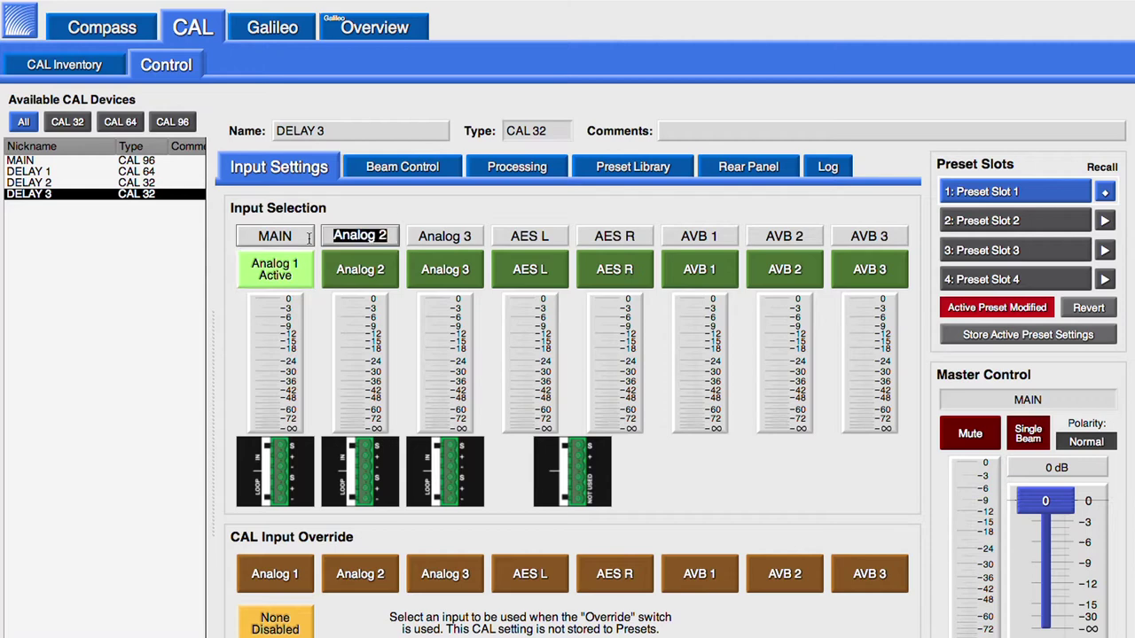
pyautogui.write('BACKUP')
pyautogui.press('Tab')
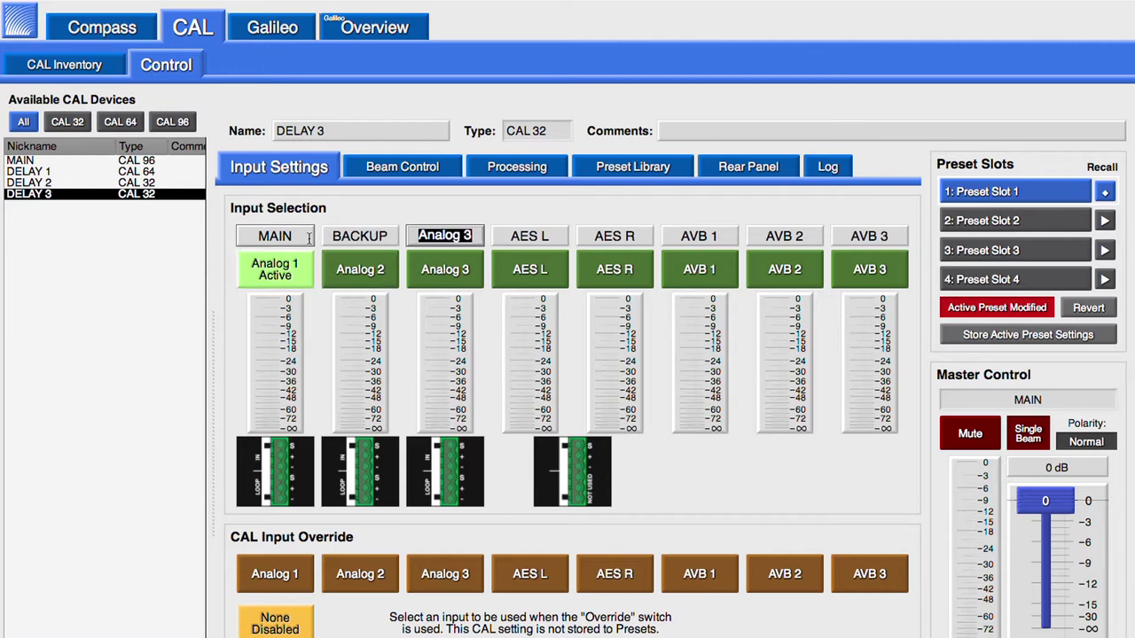
pyautogui.press('BackSpace')
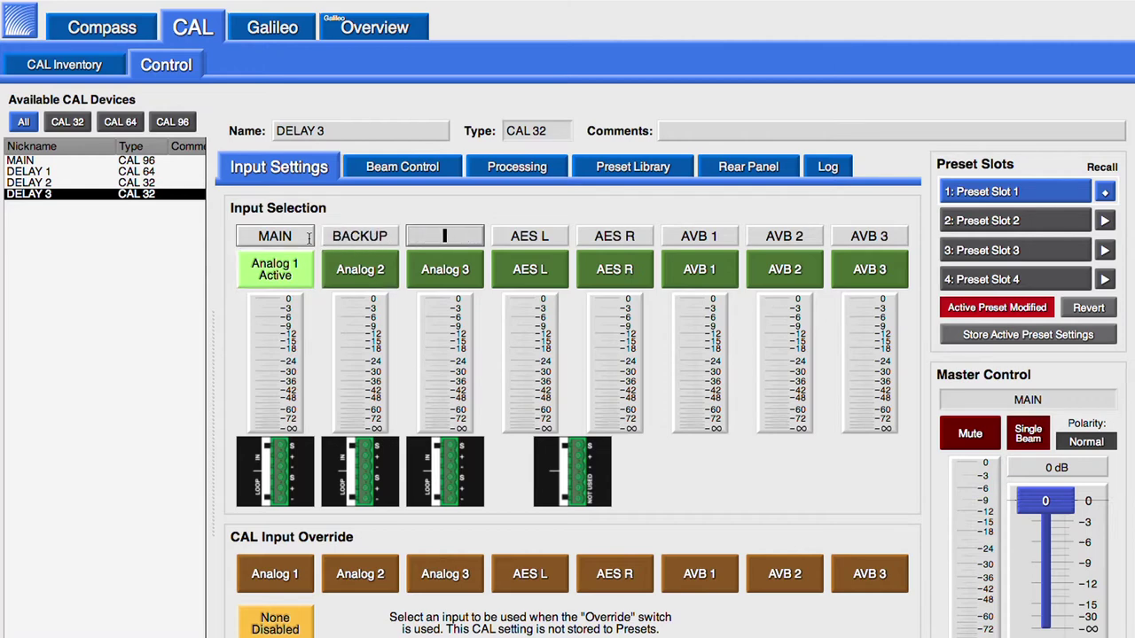
pyautogui.press('Return')
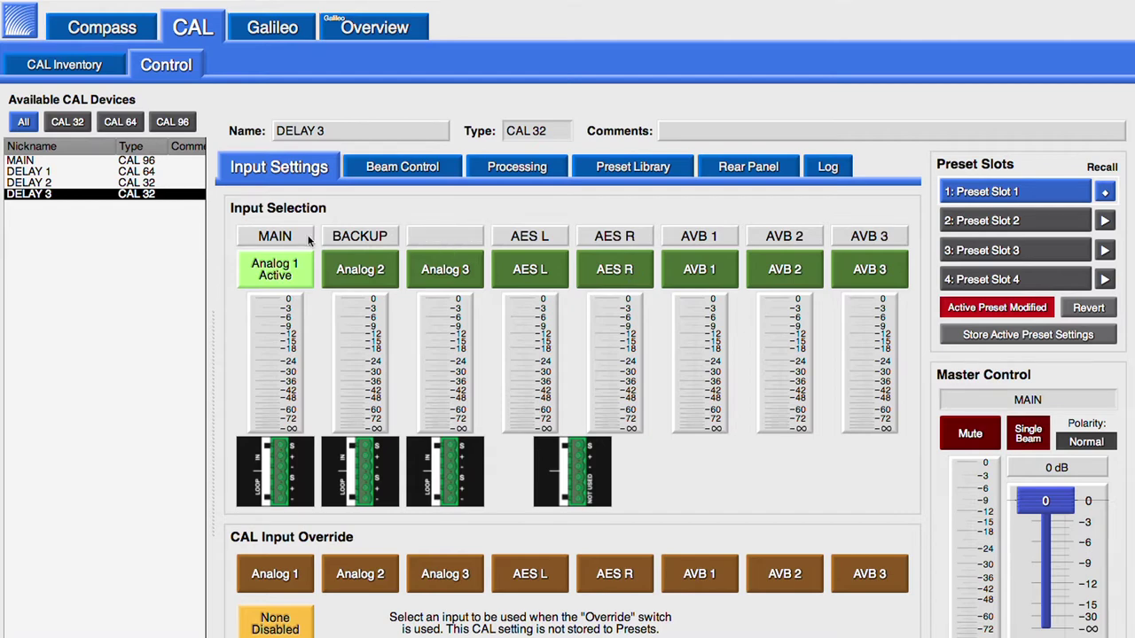
# - Test the BACKUP and AES L inputs, keep MAIN active and set Analog 2 as override
pyautogui.click(373, 285)
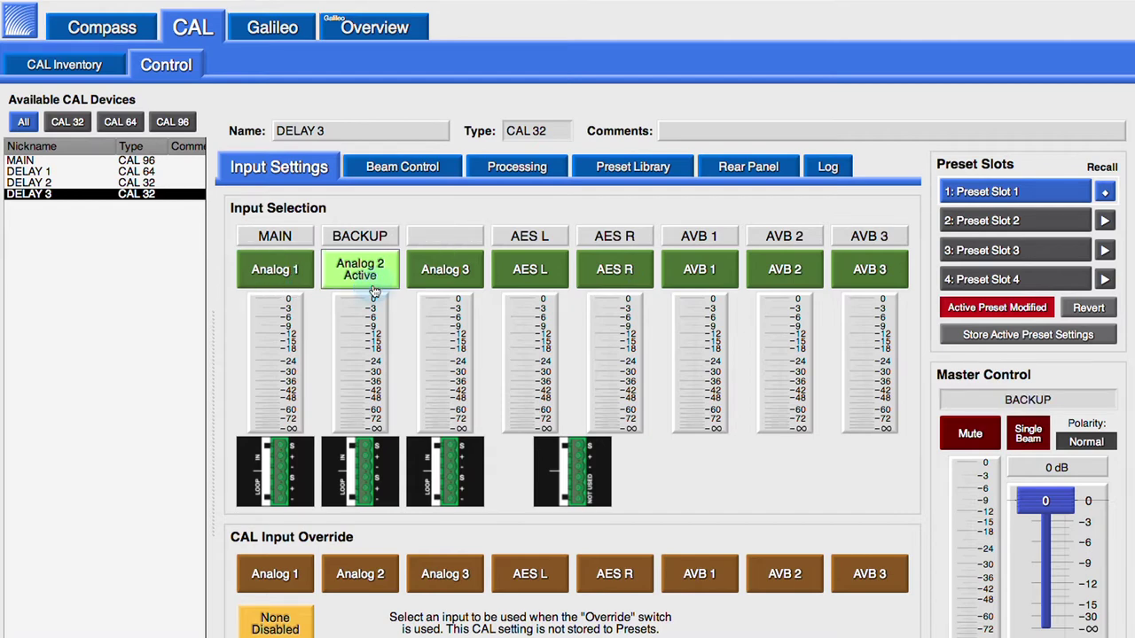
pyautogui.click(521, 282)
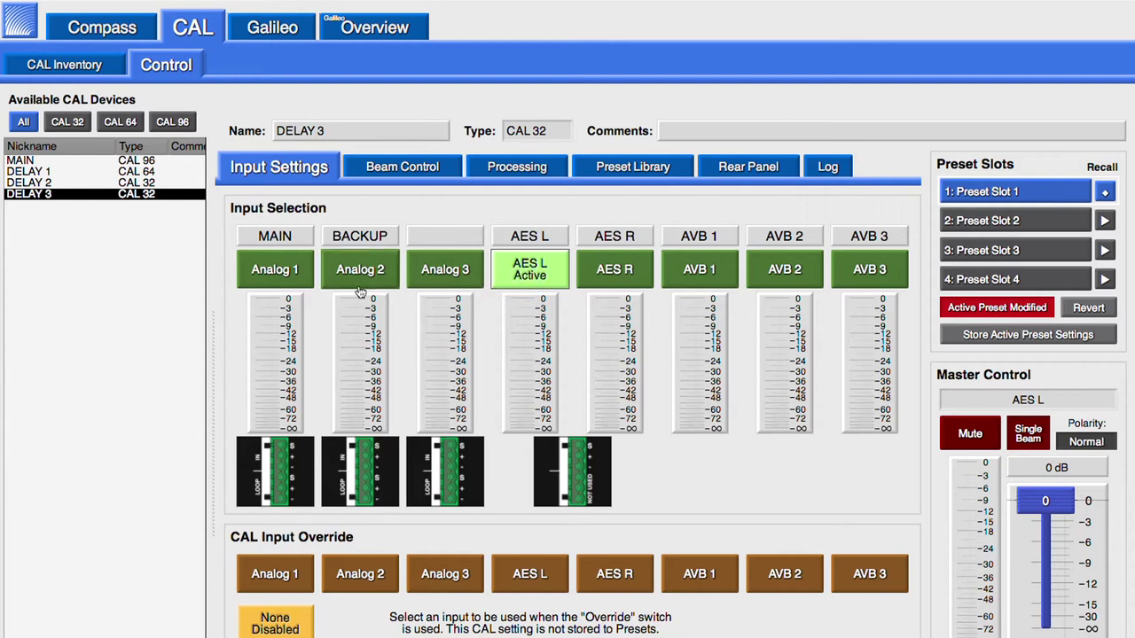
pyautogui.click(279, 284)
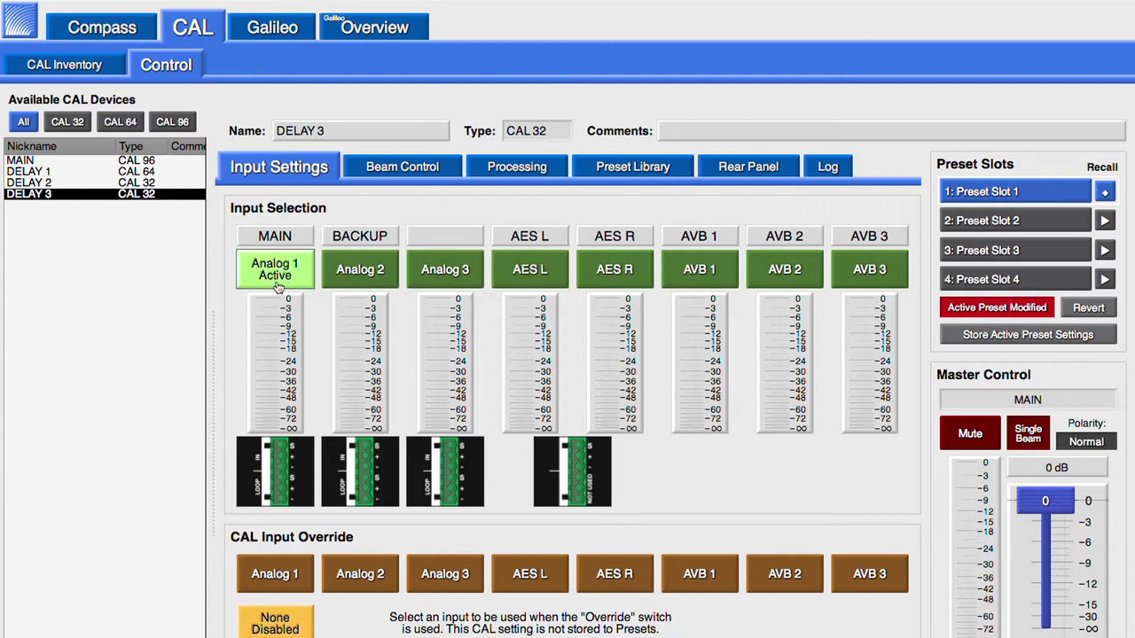
pyautogui.click(347, 582)
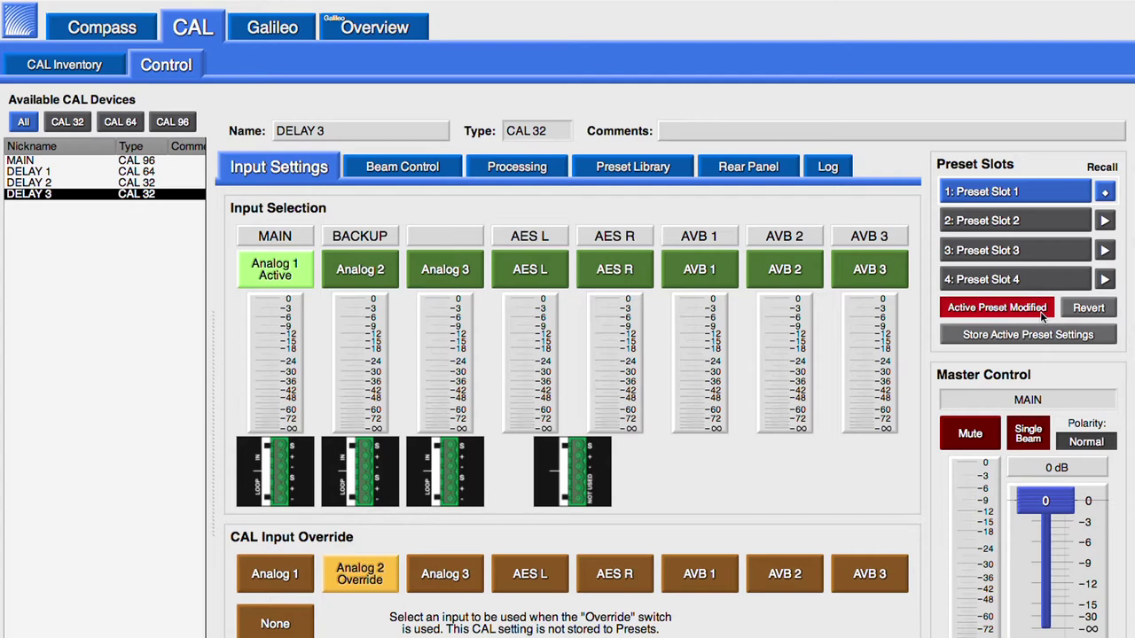
# - Store DELAY 3's current settings into Preset Slot 1
pyautogui.click(1107, 336)
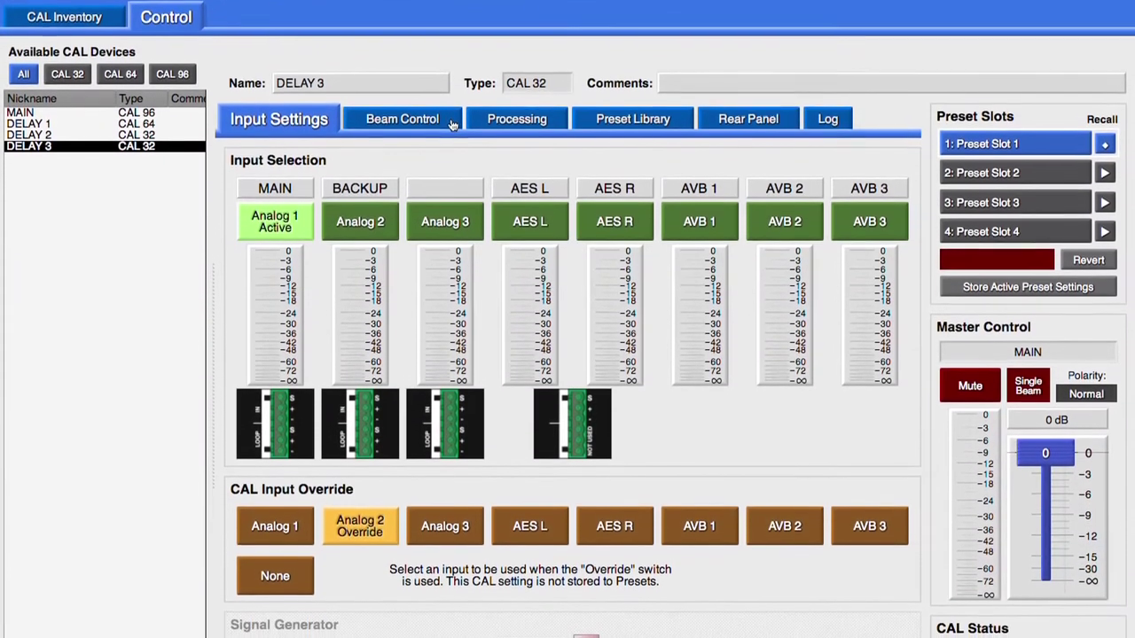
# - In DELAY 3's beam view, draw an 8.2 m audience area measurement
pyautogui.click(450, 123)
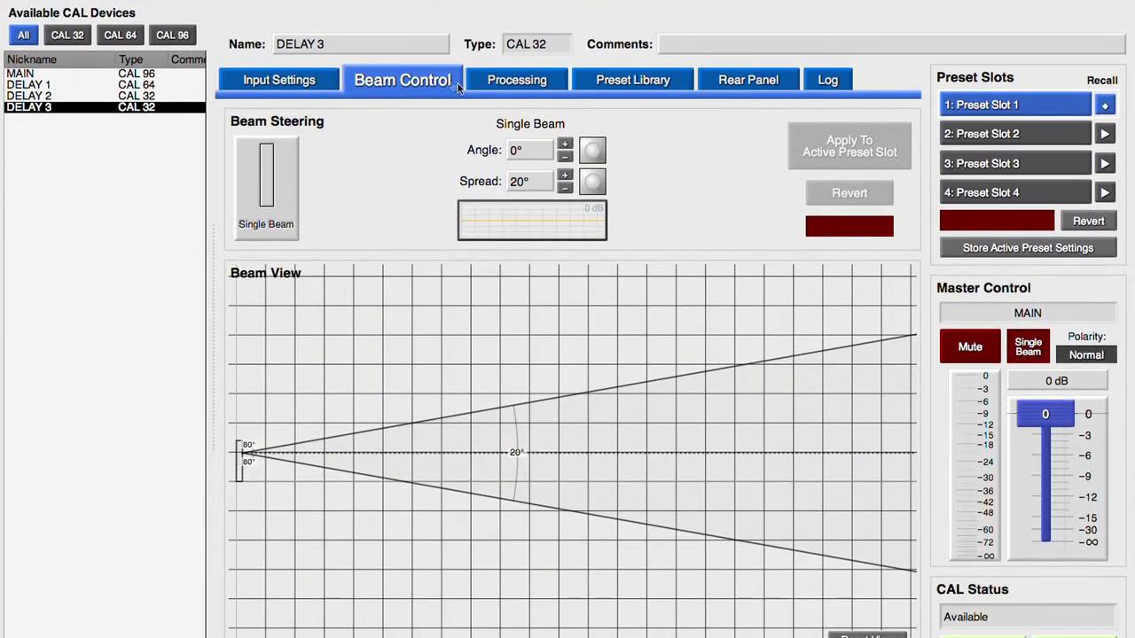
pyautogui.moveTo(241, 454); pyautogui.dragTo(240, 456)
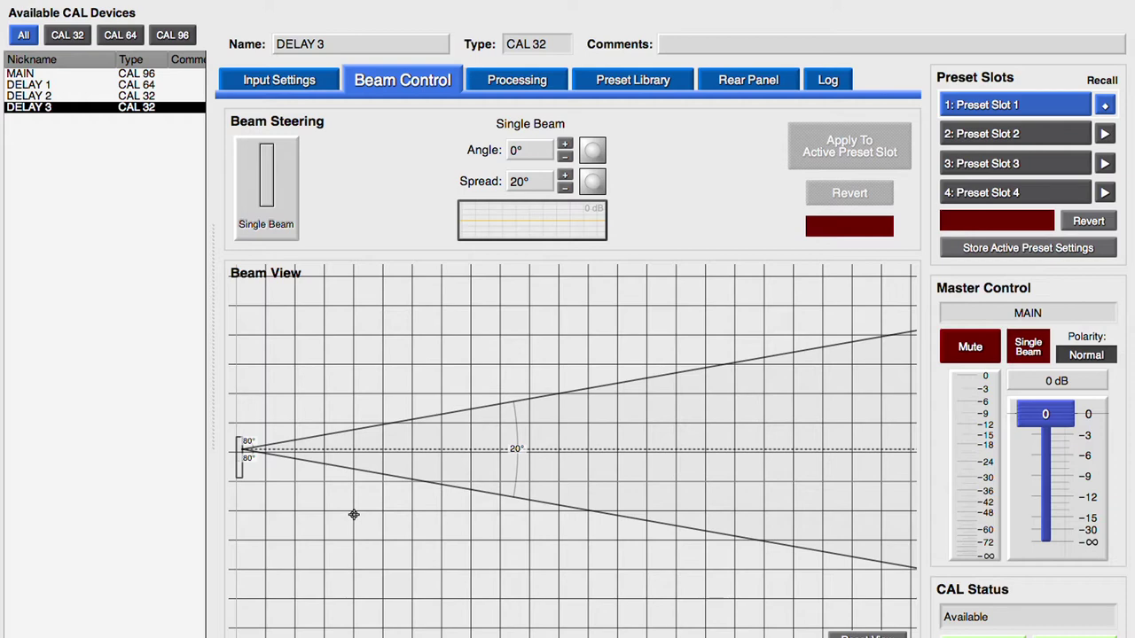
pyautogui.moveTo(354, 514); pyautogui.dragTo(587, 453)
pyautogui.moveTo(354, 511); pyautogui.dragTo(587, 454)
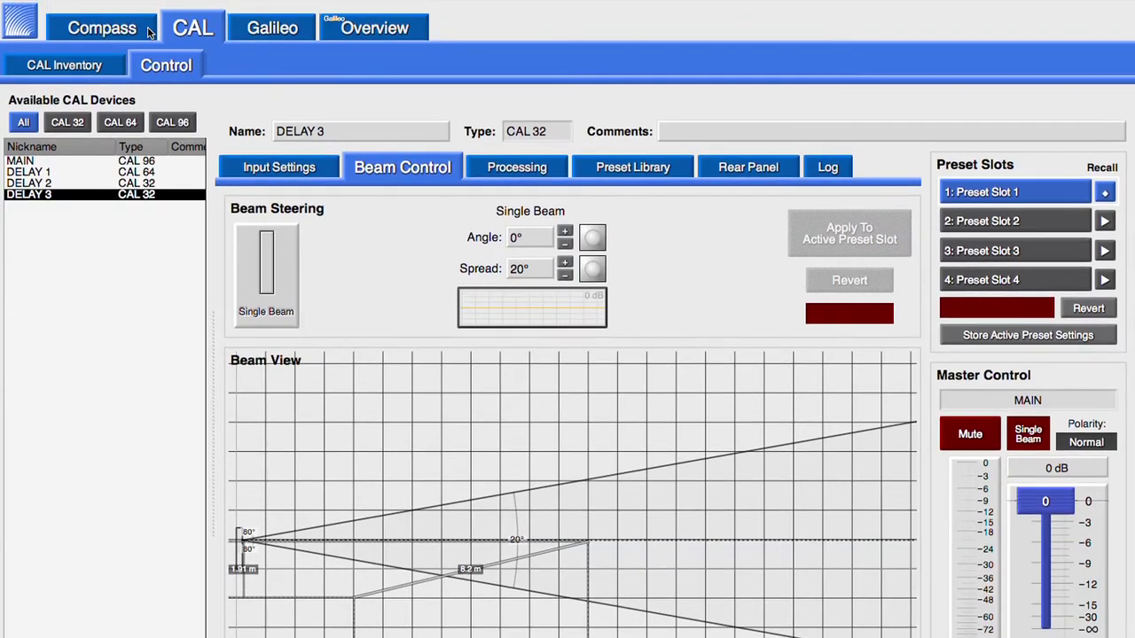
# - In CAL Preferences, turn off the Beam View grid and metric measurements, then return to CAL
pyautogui.click(147, 29)
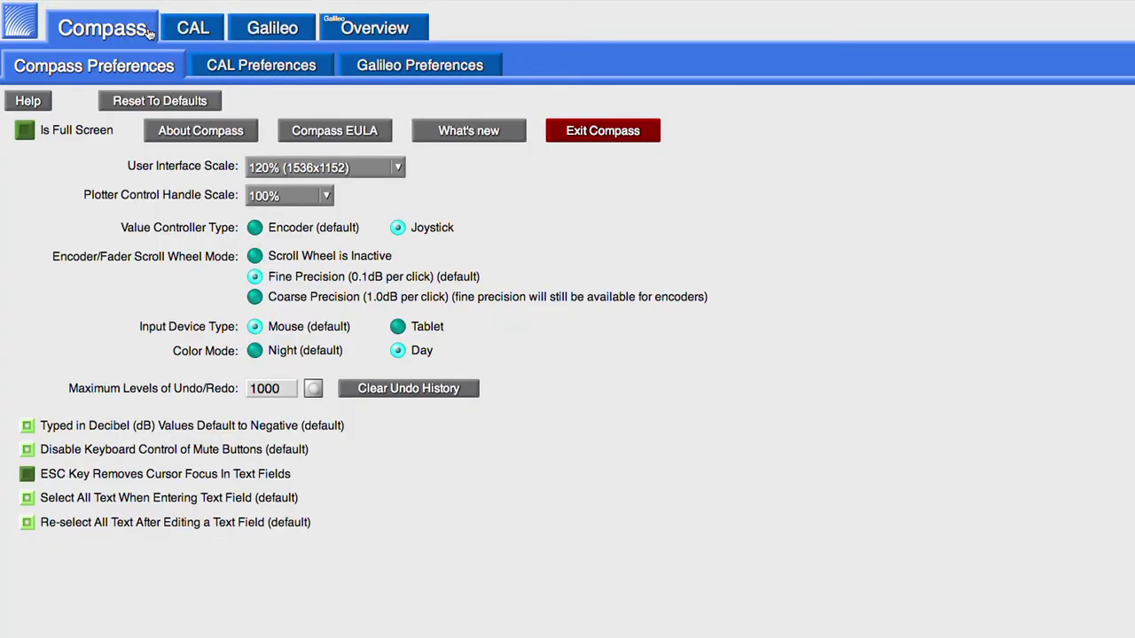
pyautogui.click(202, 75)
pyautogui.click(177, 152)
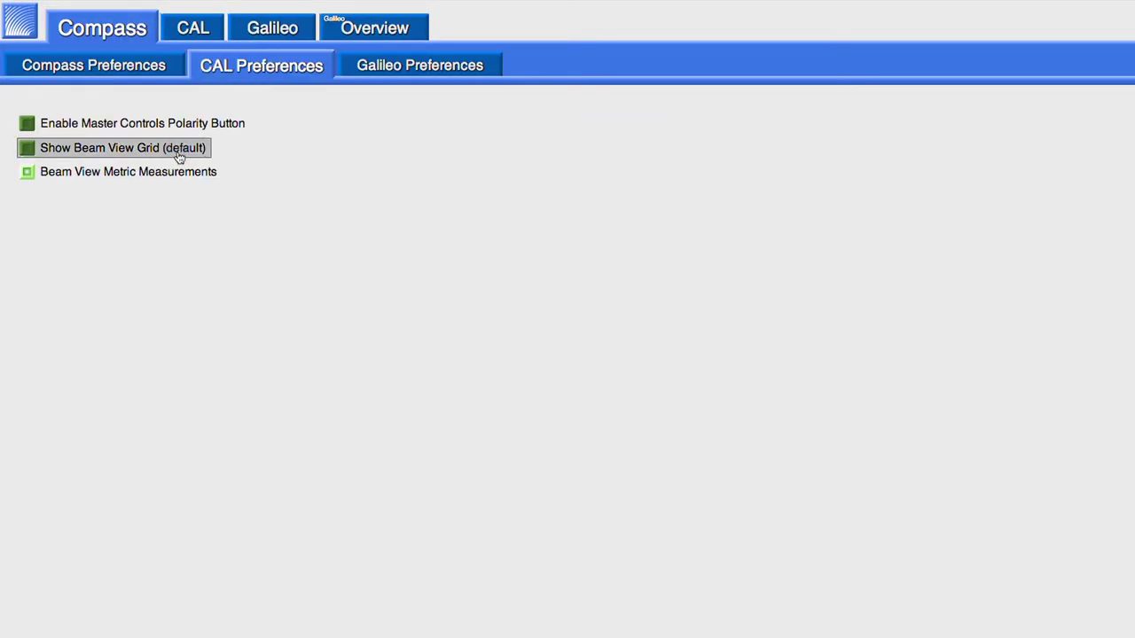
pyautogui.click(177, 183)
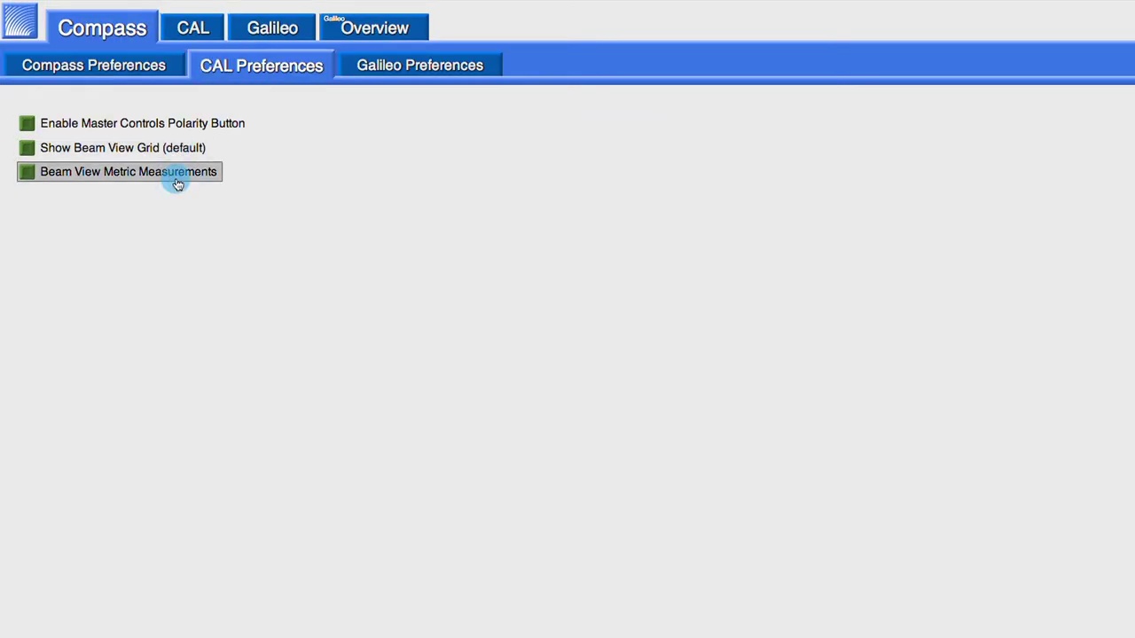
pyautogui.click(222, 26)
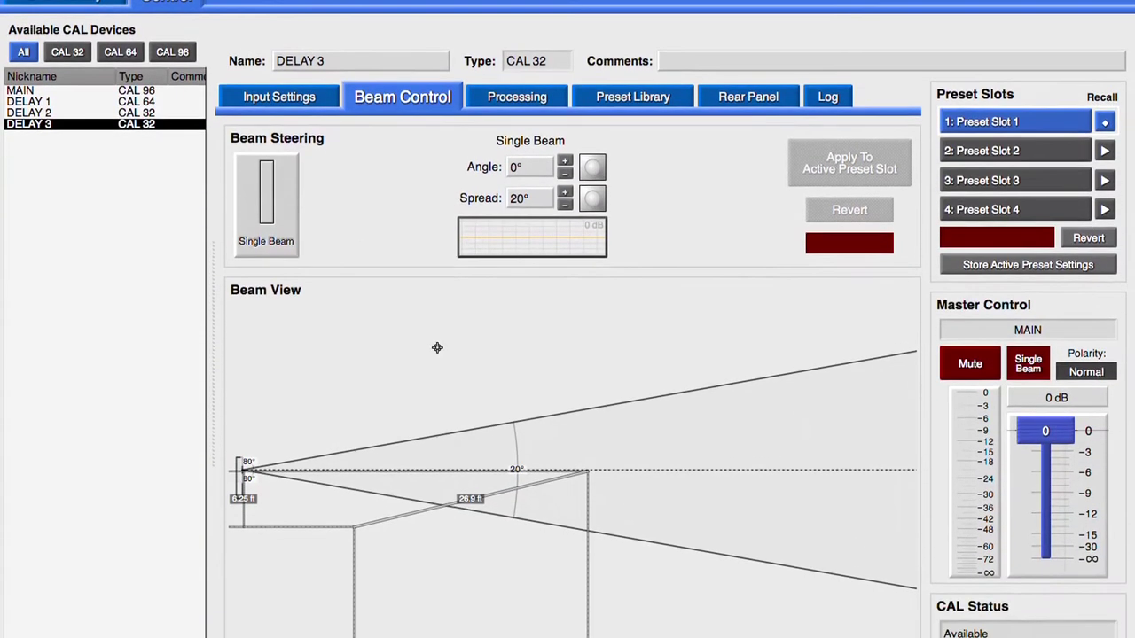
# - Reset the beam view framing, keep the angle at 0°, and narrow the spread to 5°
pyautogui.scroll(-5, 584, 417)
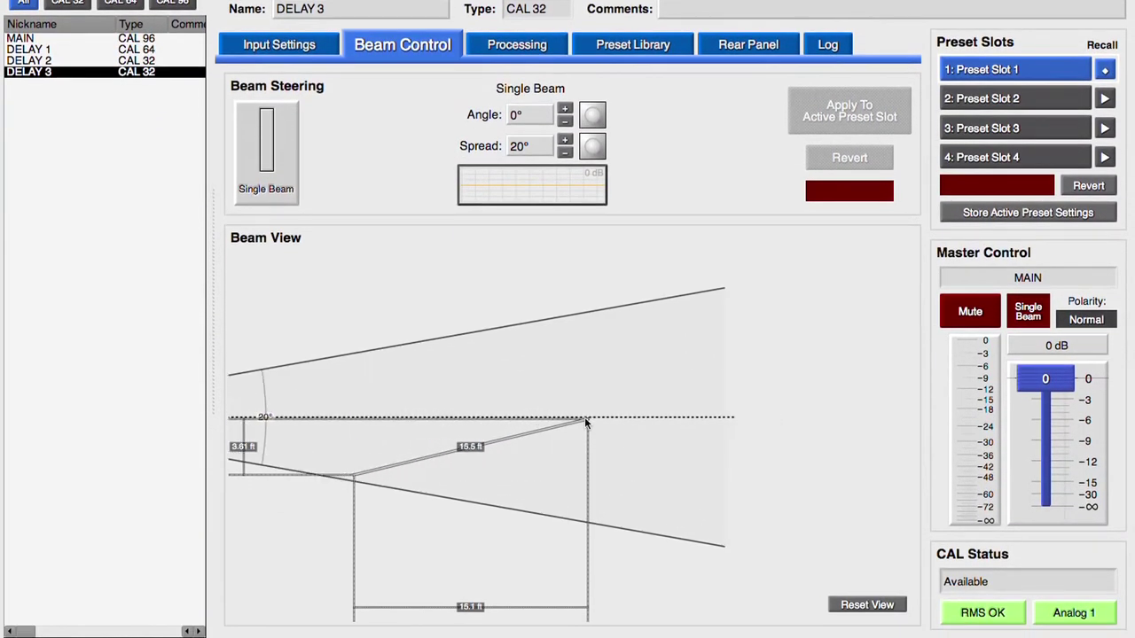
pyautogui.scroll(-4, 584, 417)
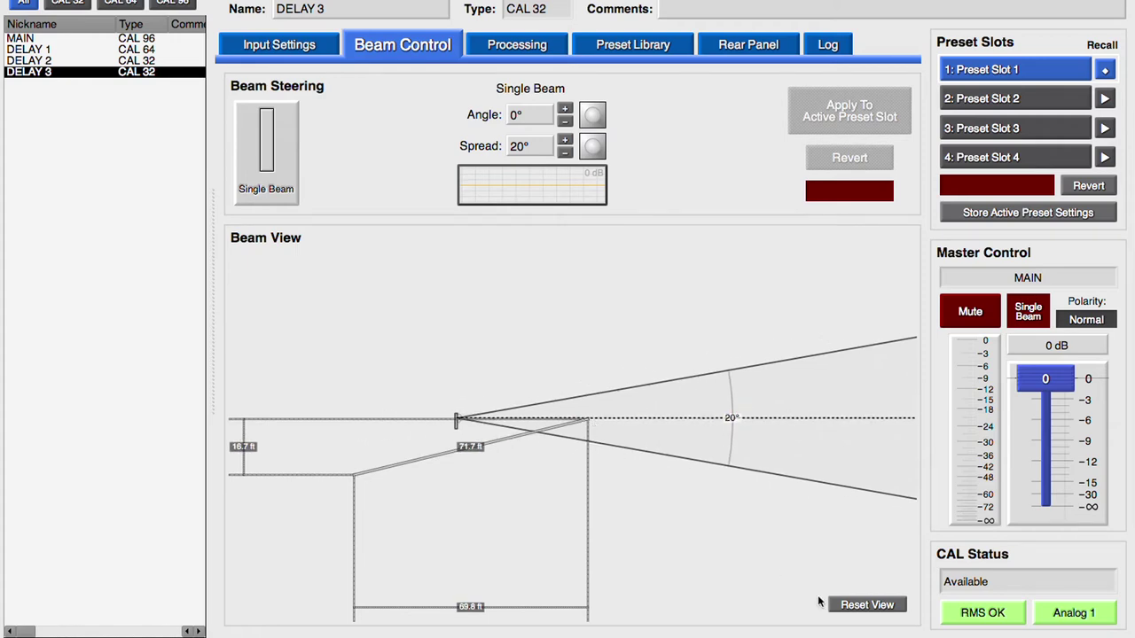
pyautogui.click(858, 609)
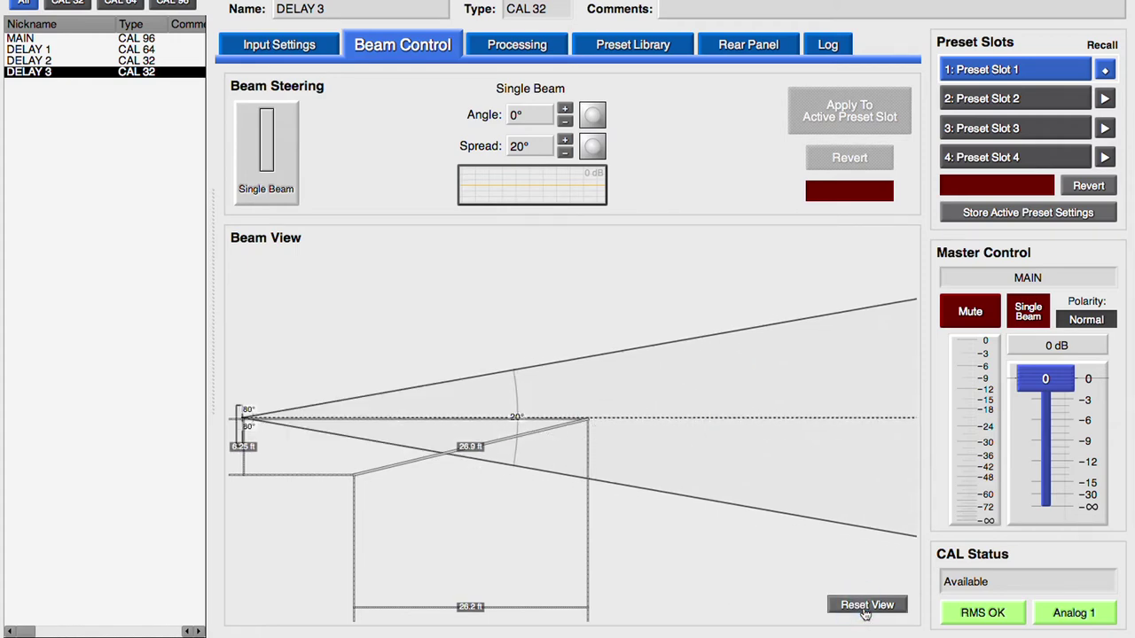
pyautogui.click(565, 109)
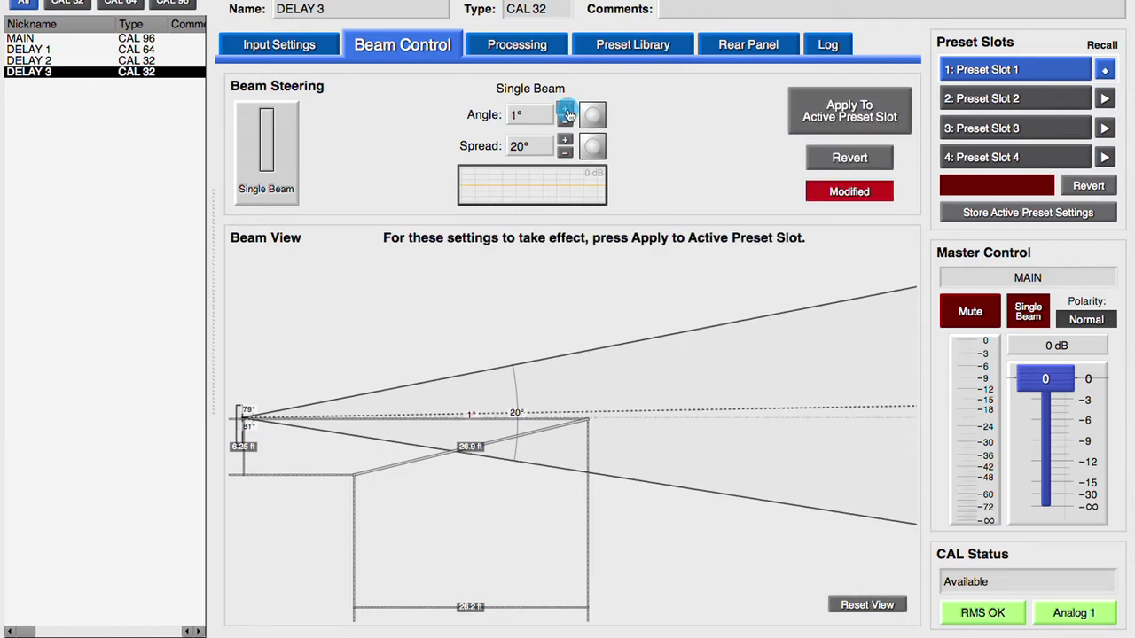
pyautogui.click(565, 120)
pyautogui.scroll(-10, 592, 115)
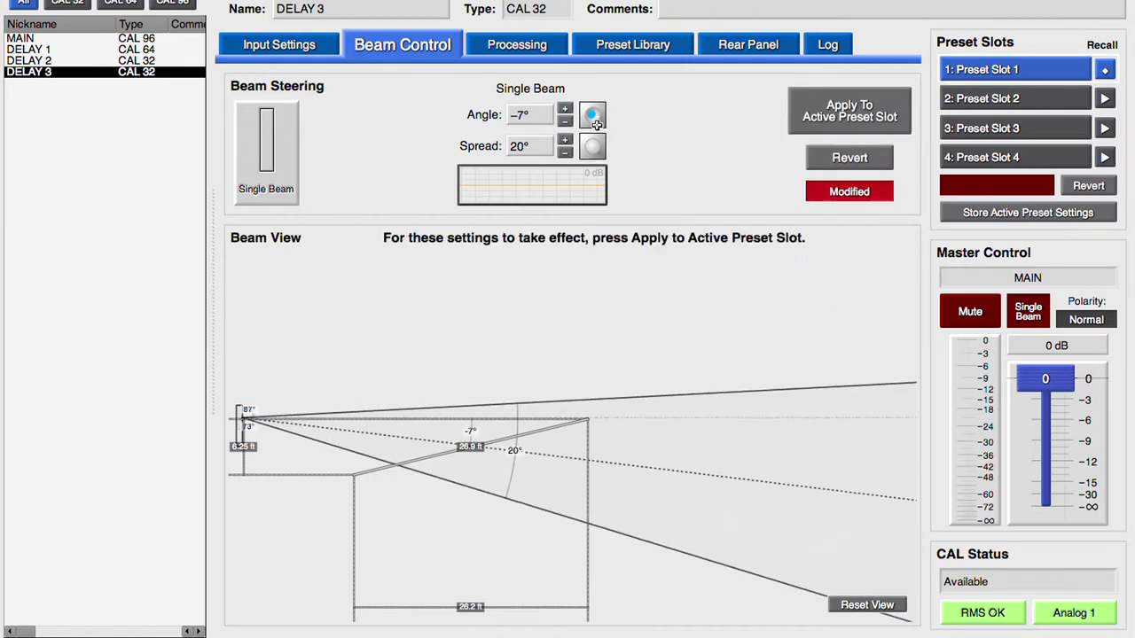
pyautogui.click(564, 151)
pyautogui.click(565, 152)
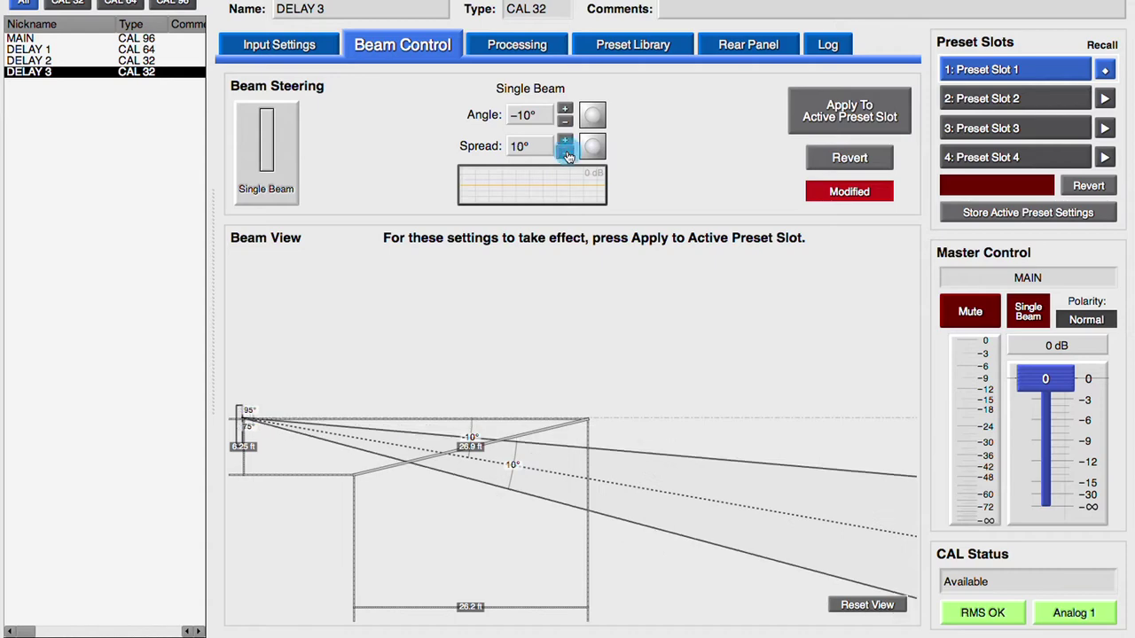
pyautogui.click(566, 153)
# - Drag the beam in Beam View to -13° angle and 25° spread, and apply to the active preset
pyautogui.moveTo(651, 465); pyautogui.dragTo(659, 422)
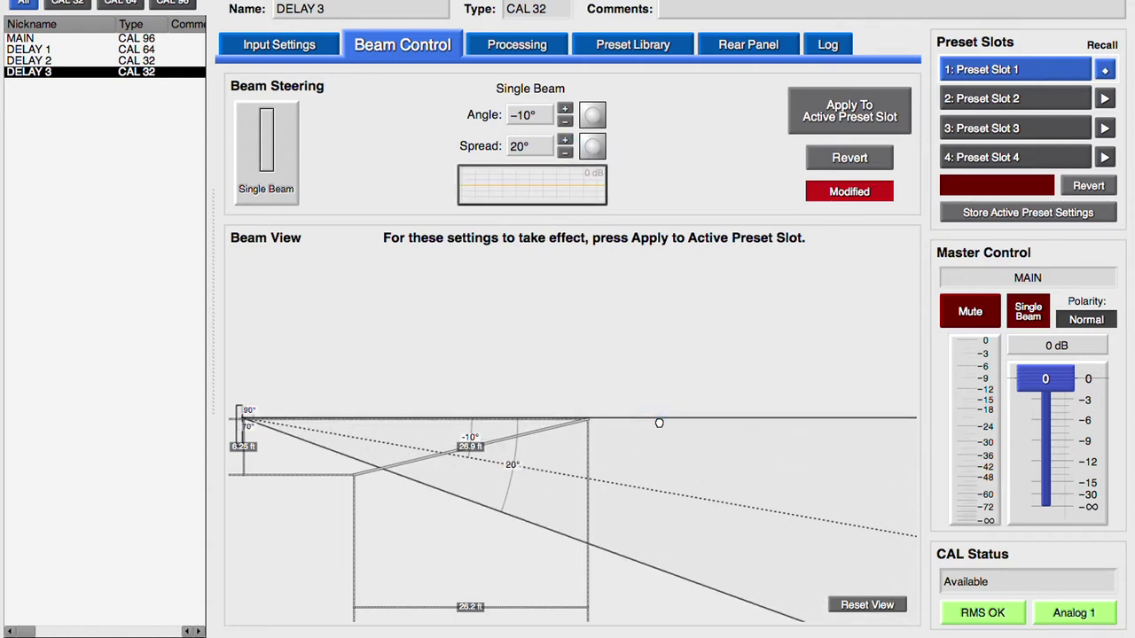
pyautogui.moveTo(648, 489); pyautogui.dragTo(645, 507)
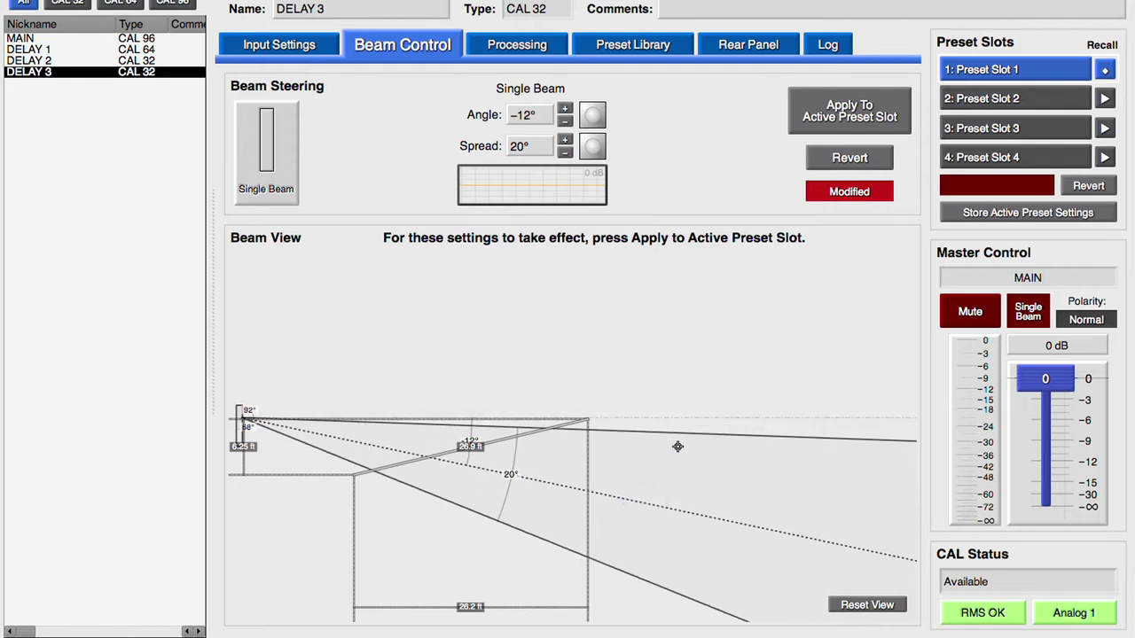
pyautogui.moveTo(679, 434); pyautogui.dragTo(679, 431)
pyautogui.moveTo(661, 501); pyautogui.dragTo(660, 517)
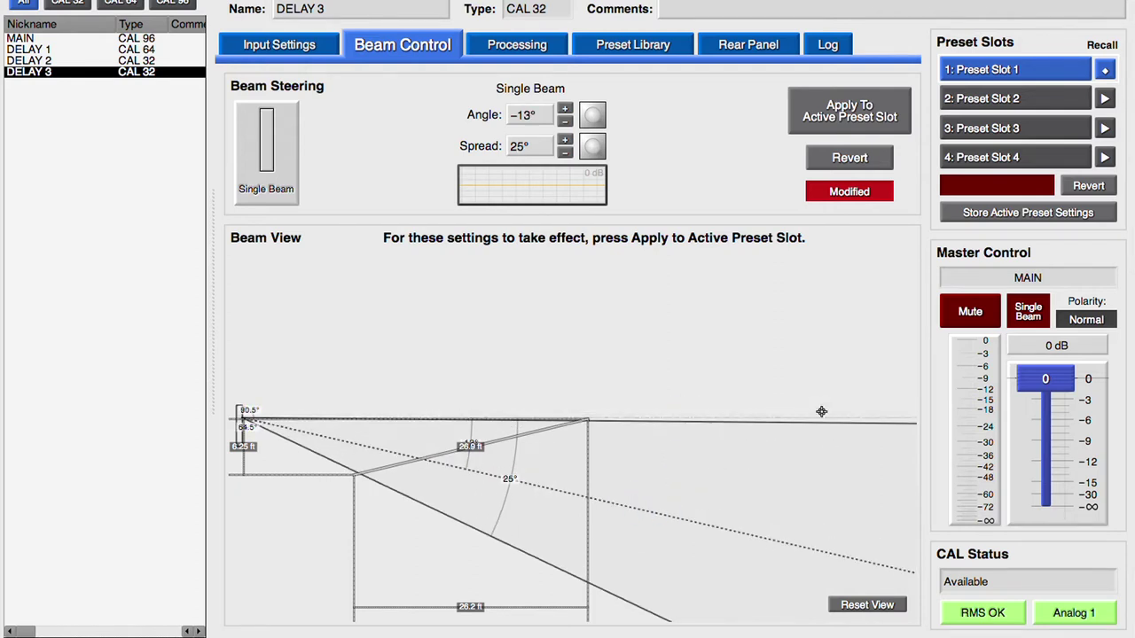
pyautogui.click(869, 114)
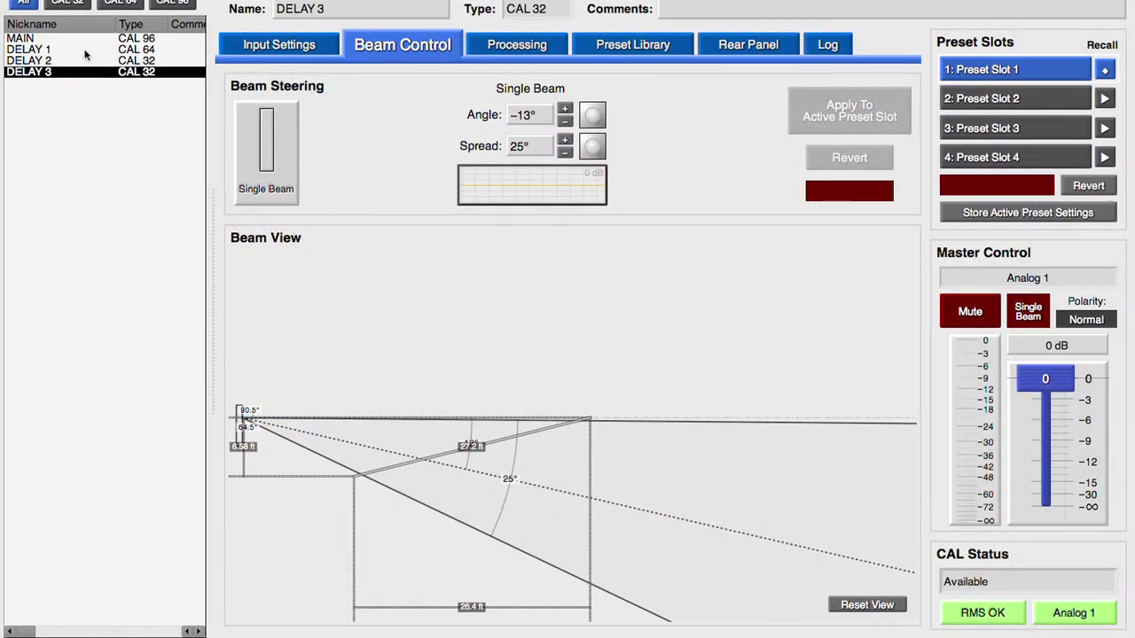
# - On DELAY 1, revert trial split-beam tilts to keep 0°/20°, and clear the audience area drawing
pyautogui.click(84, 50)
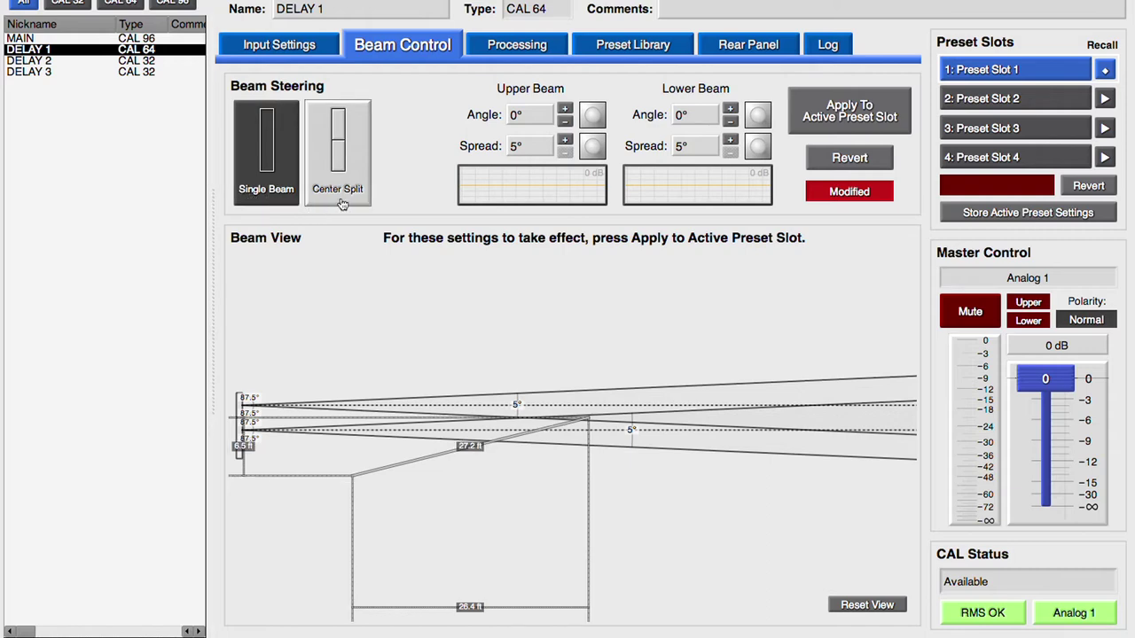
pyautogui.moveTo(758, 115)
pyautogui.mouseDown()
pyautogui.moveTo(761, 128)
pyautogui.moveTo(754, 94)
pyautogui.moveTo(752, 125)
pyautogui.mouseUp()
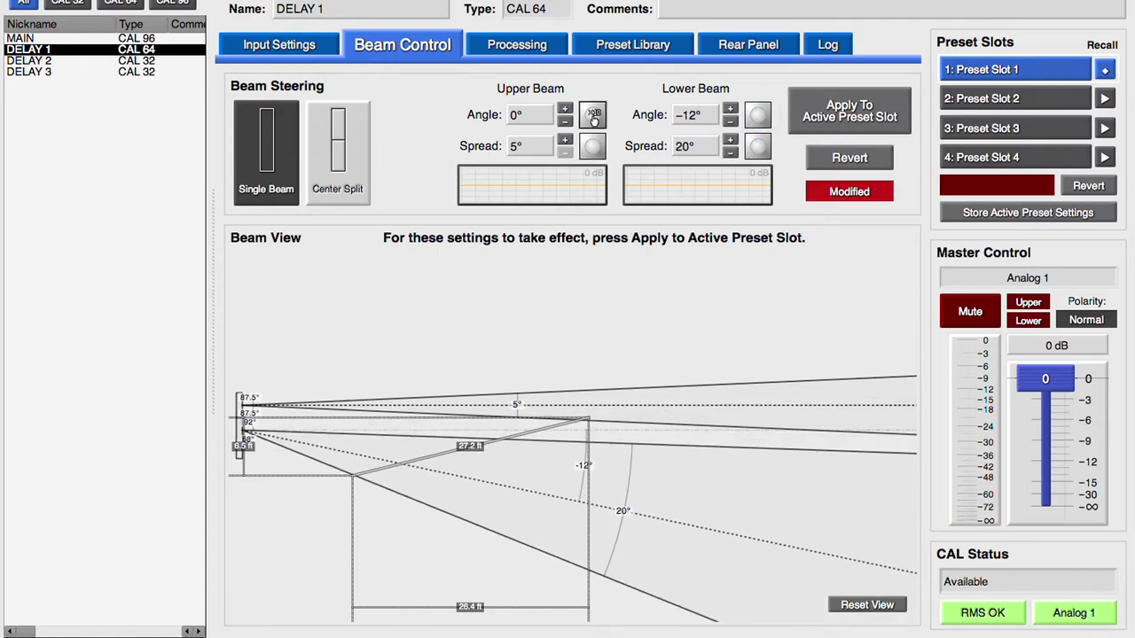
pyautogui.moveTo(592, 115); pyautogui.dragTo(599, 127)
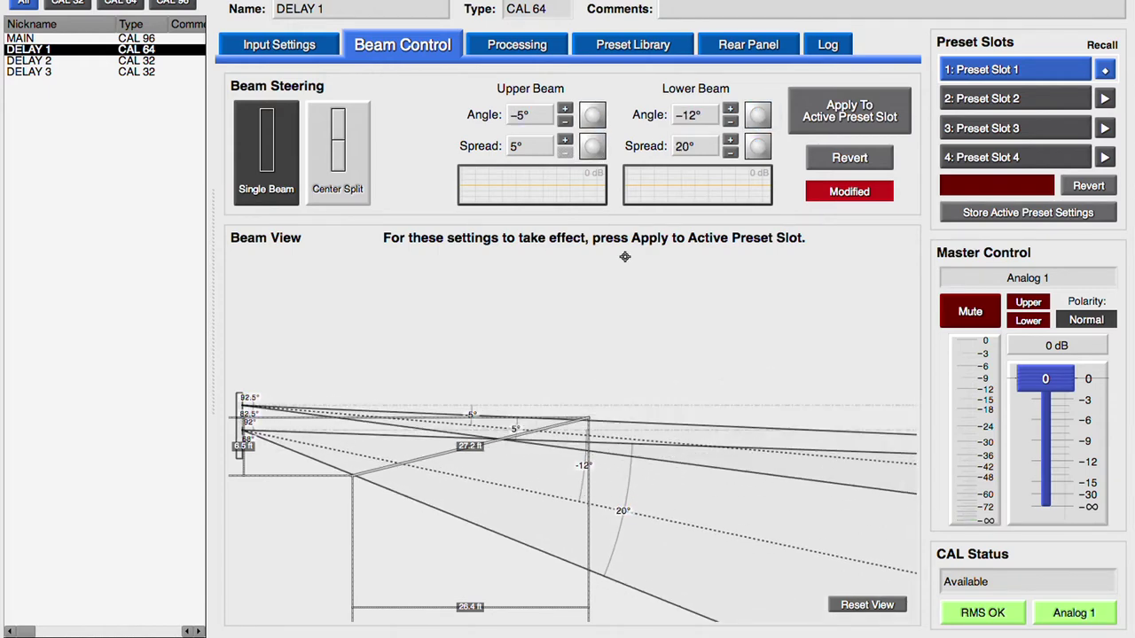
pyautogui.click(881, 161)
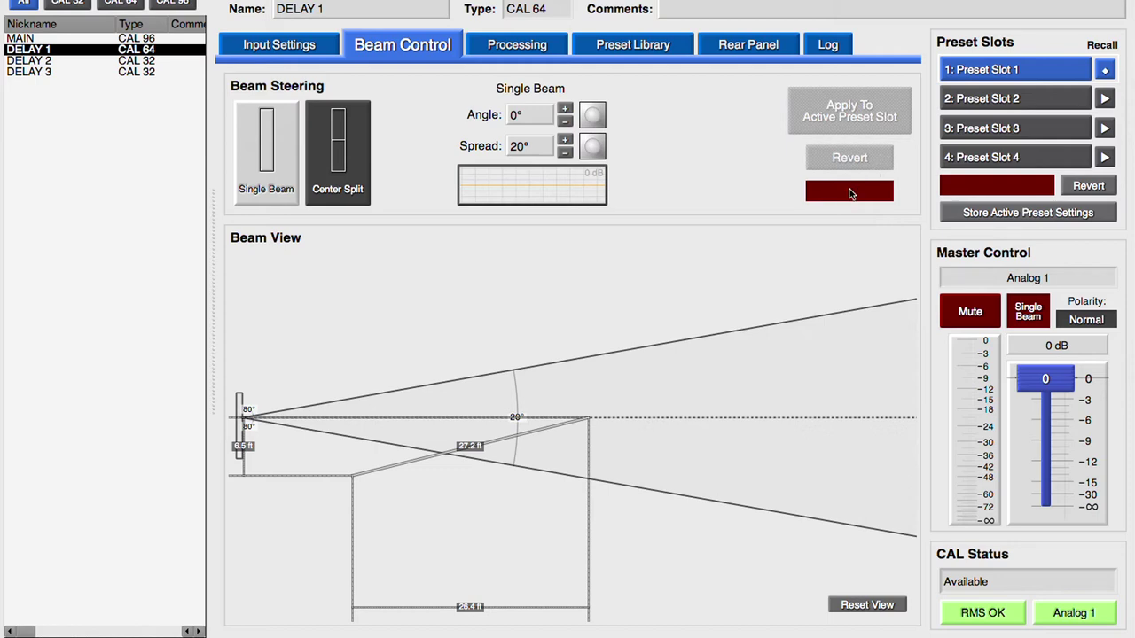
pyautogui.click(495, 293)
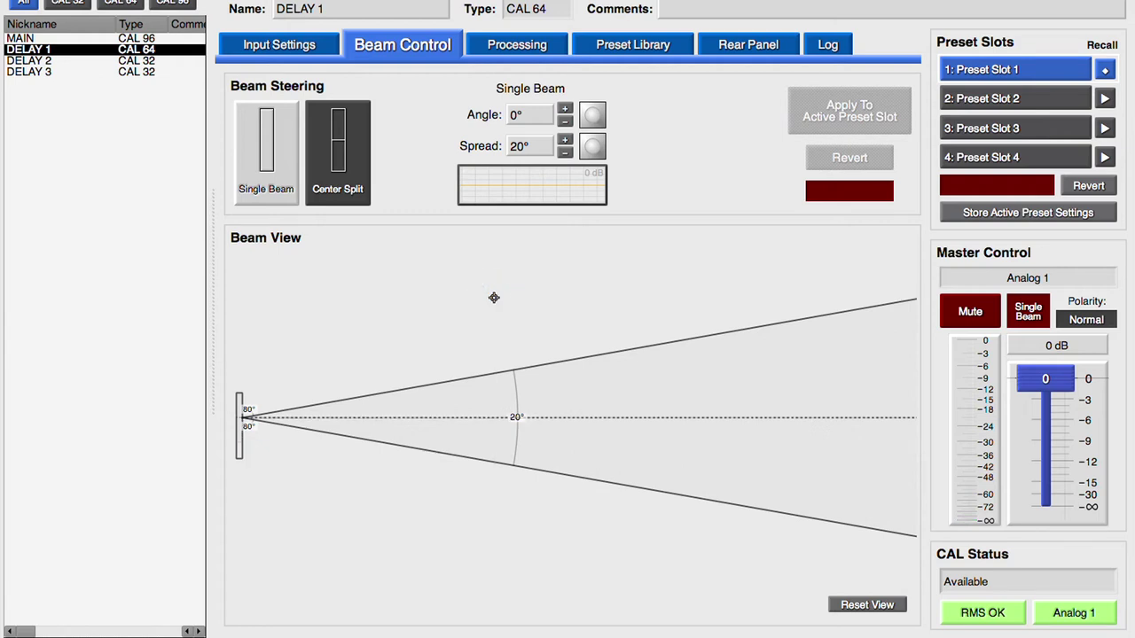
pyautogui.click(77, 40)
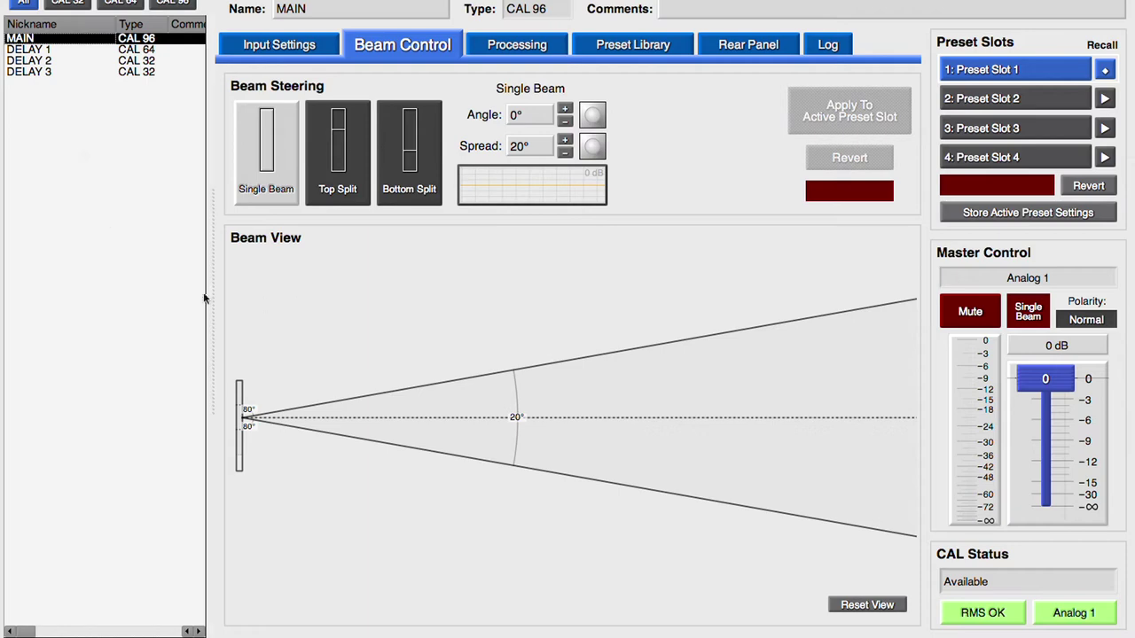
# - Set MAIN to Bottom Split, reshape both beams in Beam View, and apply to the active preset slot
pyautogui.click(339, 196)
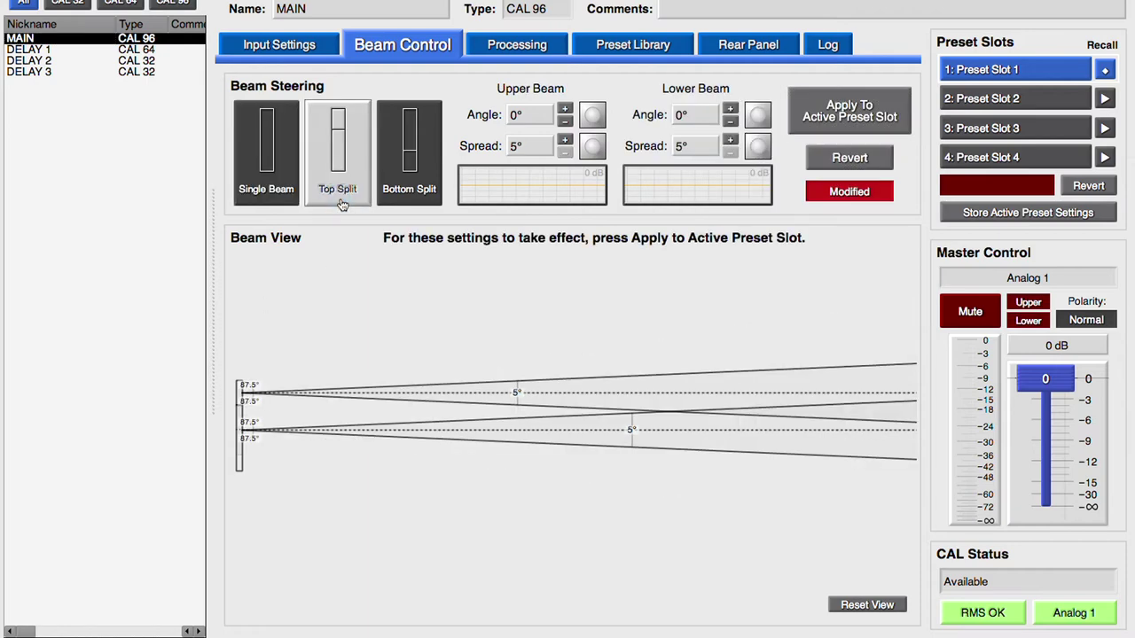
pyautogui.click(412, 203)
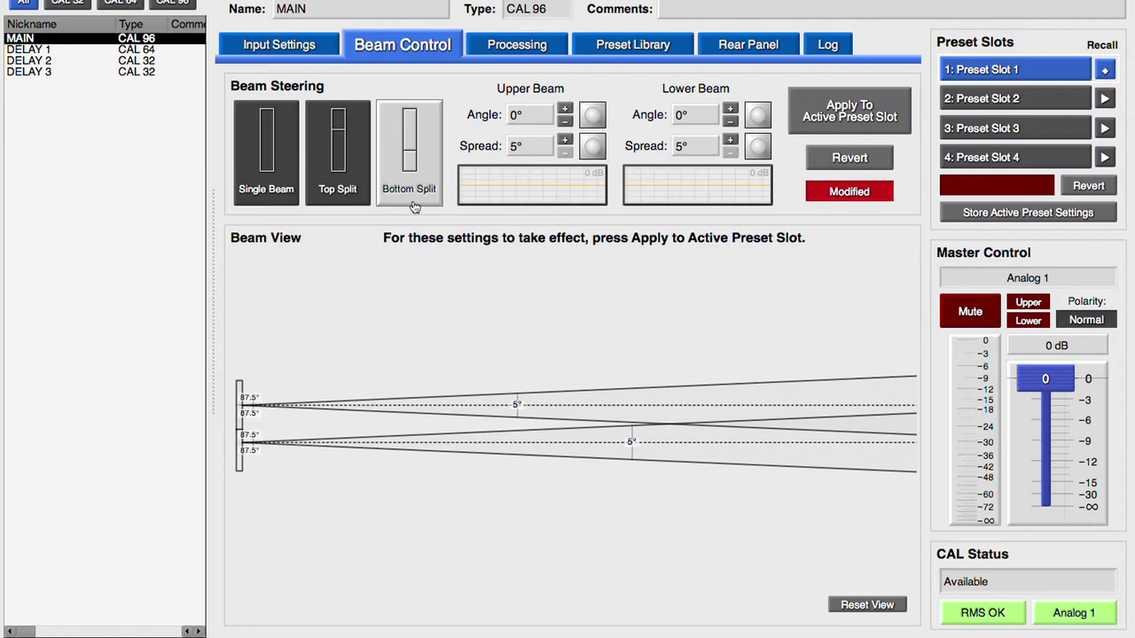
pyautogui.moveTo(664, 442); pyautogui.dragTo(590, 504)
pyautogui.moveTo(655, 410); pyautogui.dragTo(604, 523)
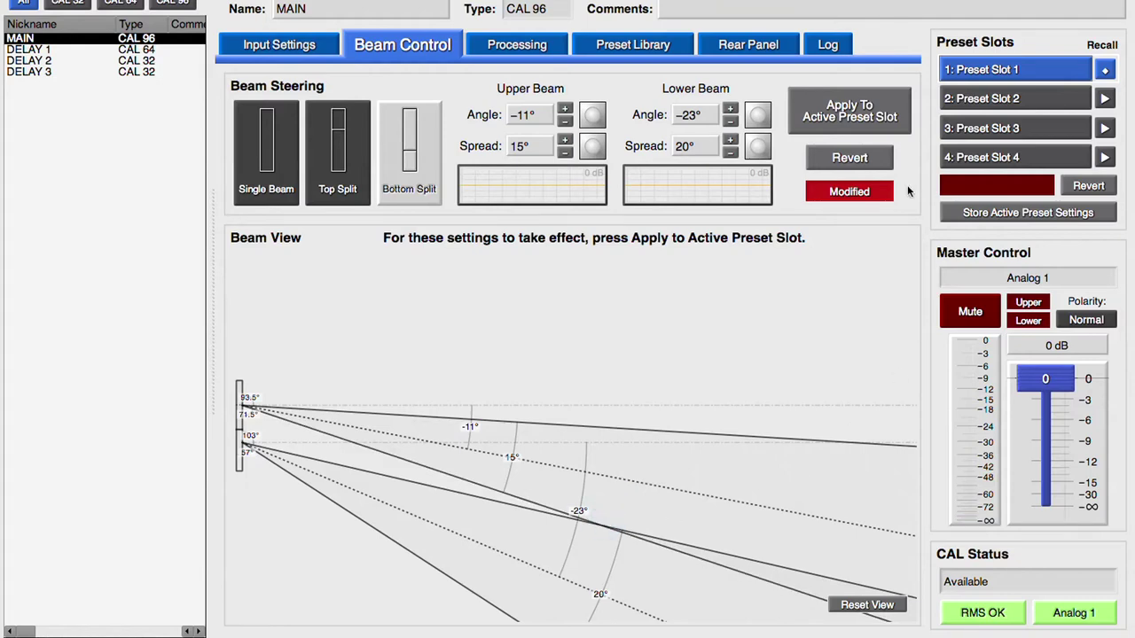
pyautogui.click(874, 130)
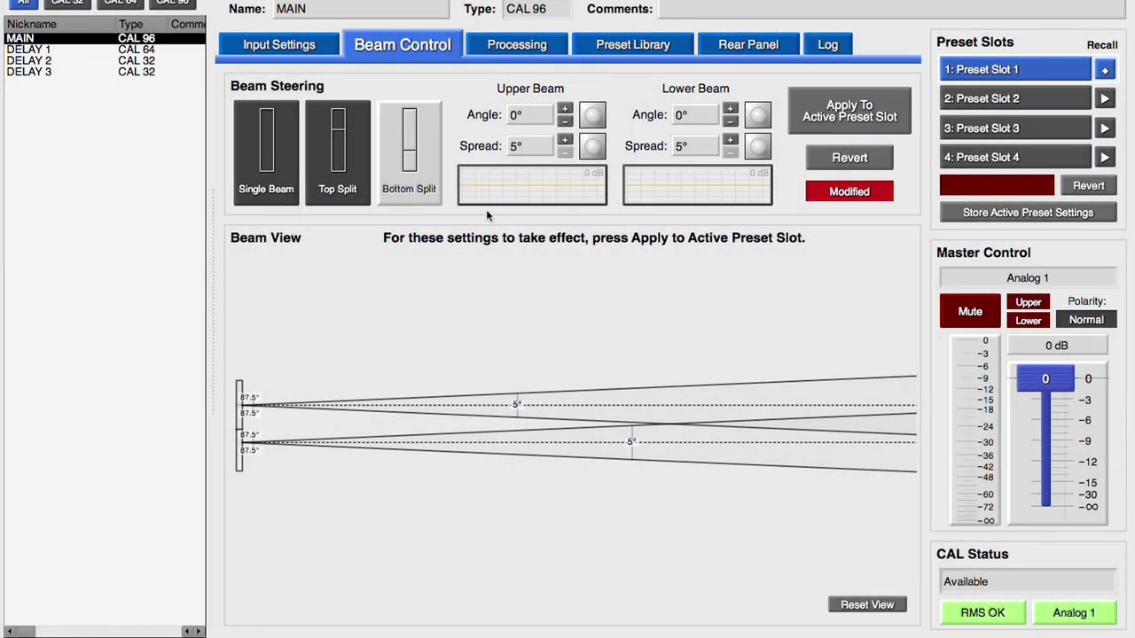
pyautogui.click(478, 49)
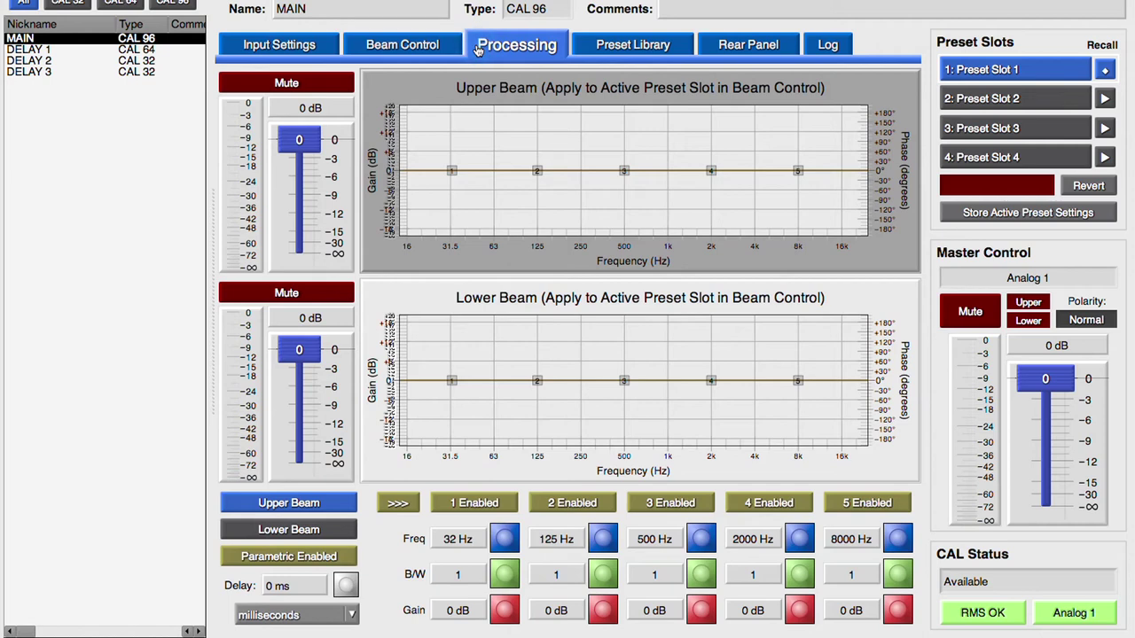
# - Mute both beams and boost the lower beam's second EQ band near 125 Hz
pyautogui.click(374, 299)
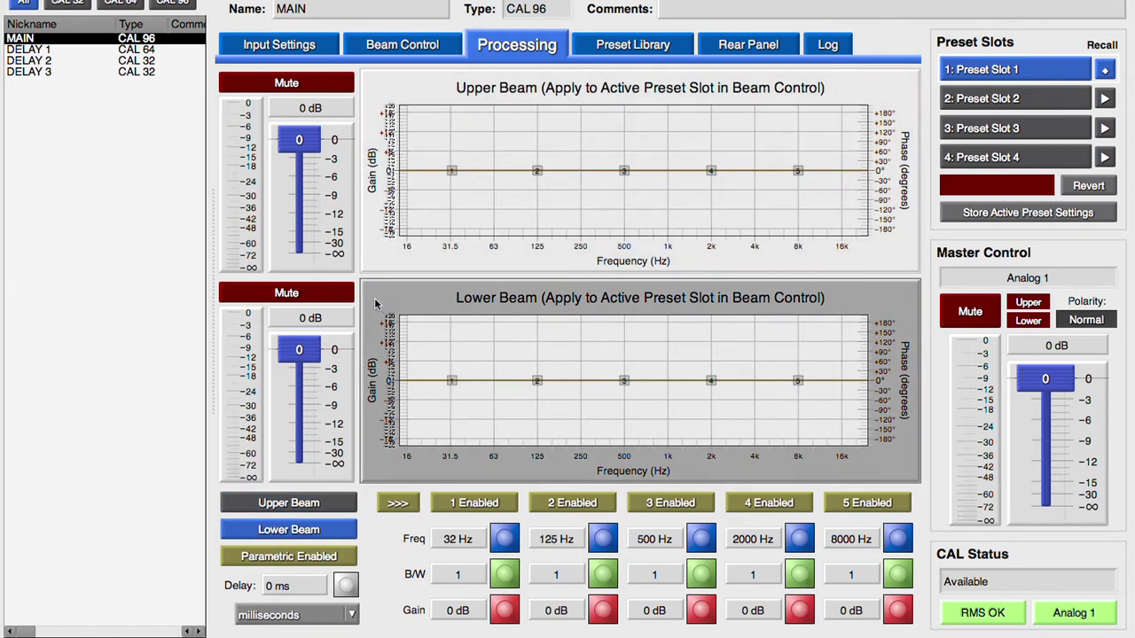
pyautogui.click(317, 81)
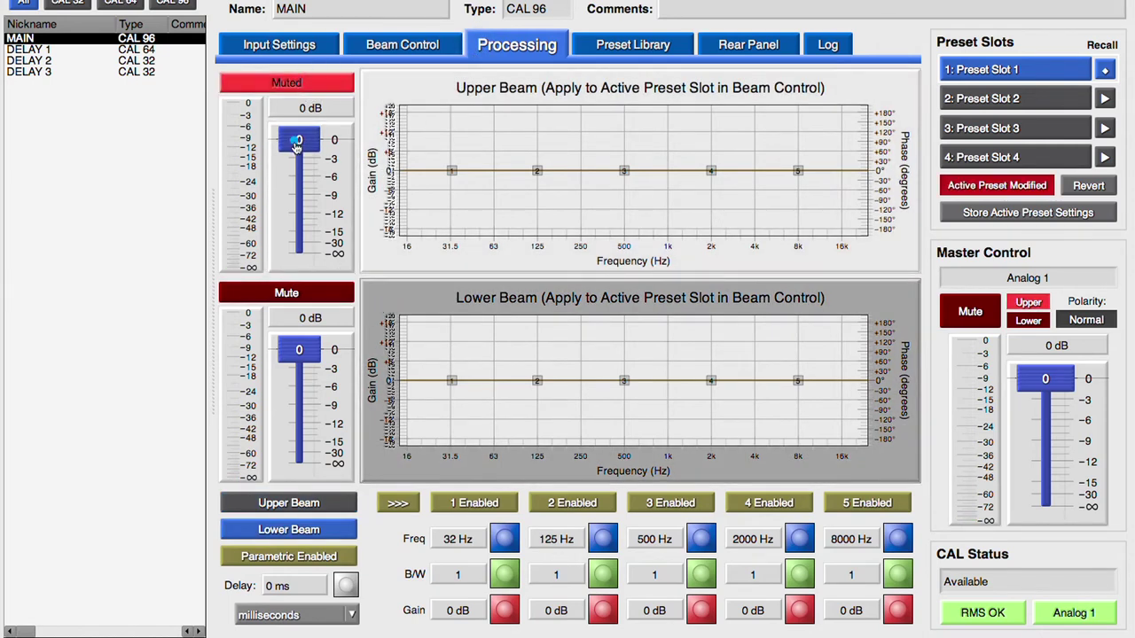
pyautogui.moveTo(300, 140)
pyautogui.mouseDown()
pyautogui.moveTo(296, 179)
pyautogui.moveTo(299, 140)
pyautogui.mouseUp()
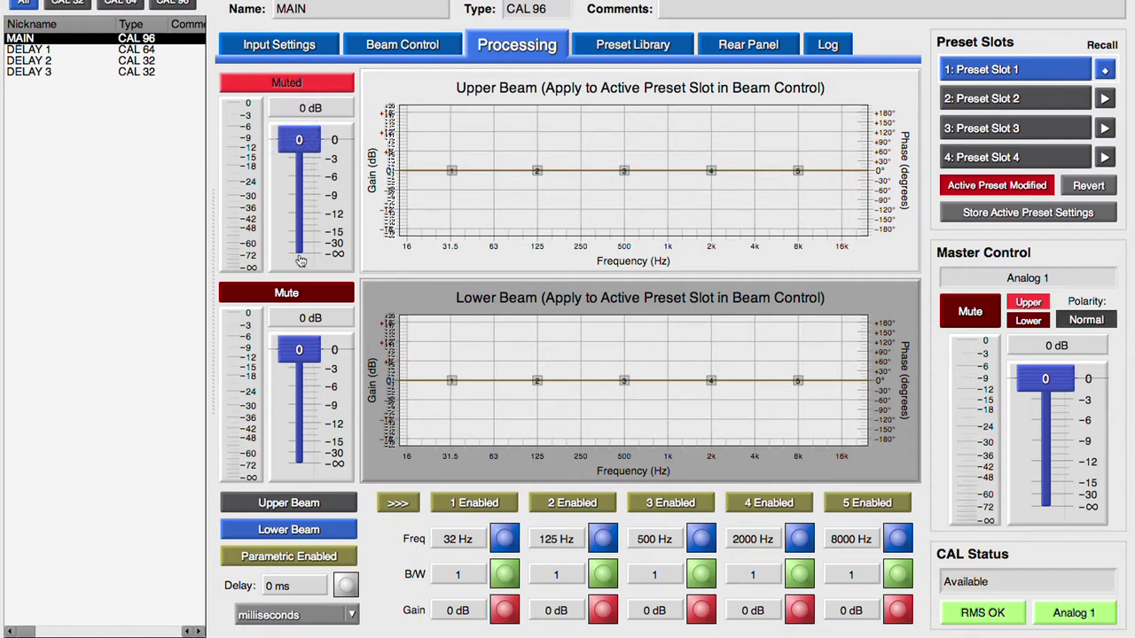
pyautogui.click(319, 294)
pyautogui.moveTo(301, 349)
pyautogui.mouseDown()
pyautogui.moveTo(300, 415)
pyautogui.moveTo(305, 343)
pyautogui.mouseUp()
pyautogui.moveTo(536, 381); pyautogui.dragTo(565, 359)
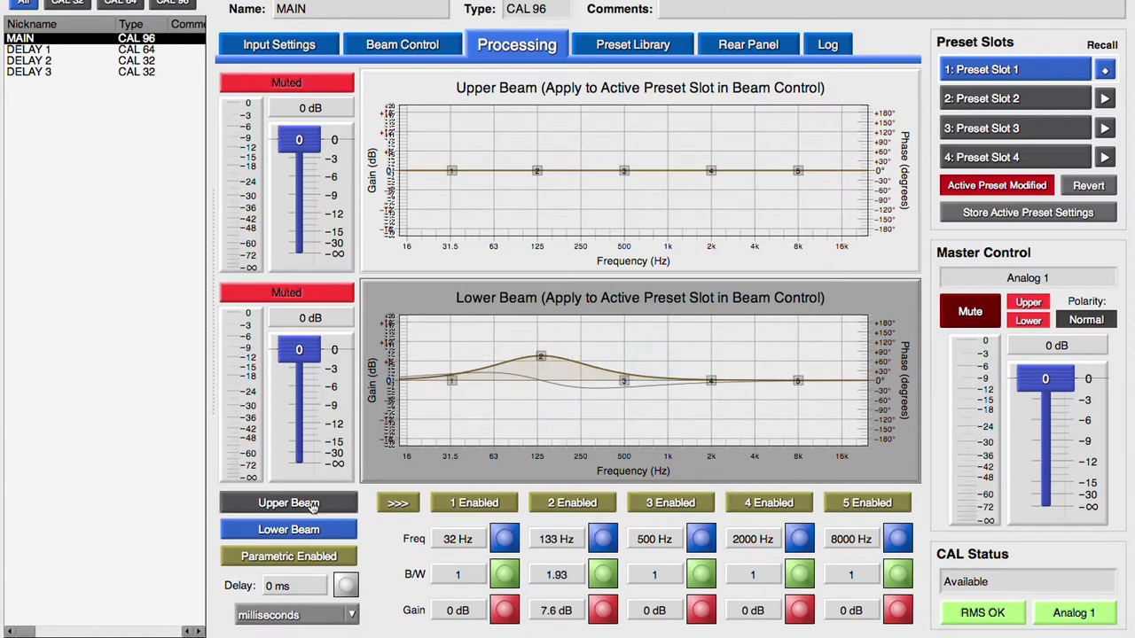
# - Give the upper beam a 4.7 dB boost at 42.8 Hz and a 3.6 ms delay
pyautogui.click(321, 504)
pyautogui.moveTo(504, 538); pyautogui.dragTo(507, 521)
pyautogui.moveTo(504, 610); pyautogui.dragTo(507, 594)
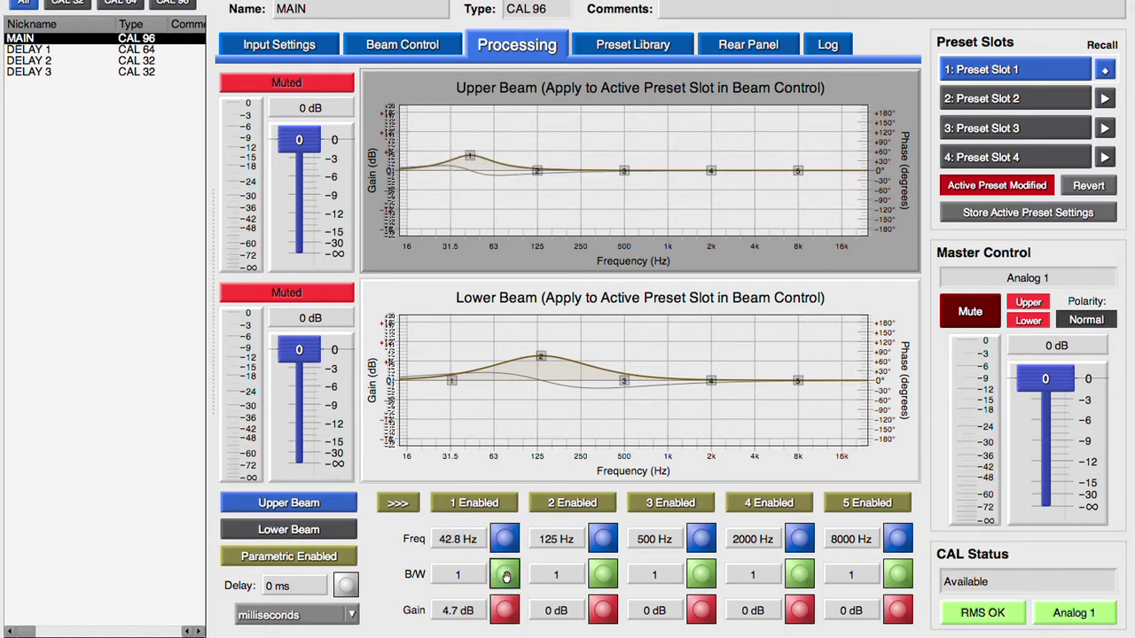
pyautogui.moveTo(346, 585); pyautogui.dragTo(351, 565)
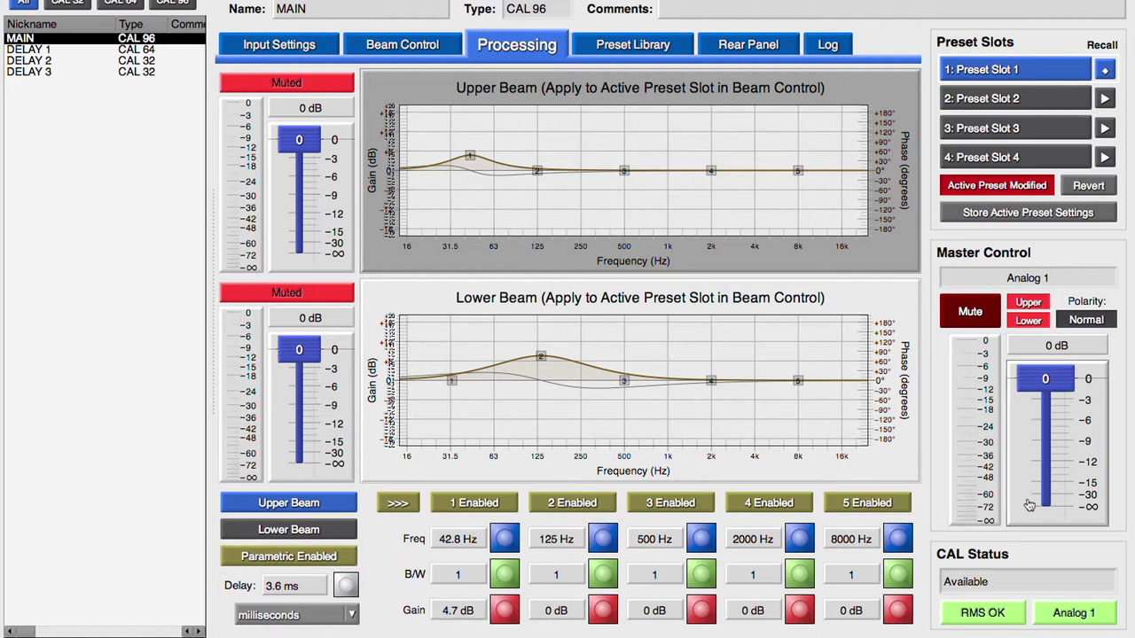
pyautogui.moveTo(1045, 386)
pyautogui.mouseDown()
pyautogui.moveTo(1047, 405)
pyautogui.moveTo(1056, 381)
pyautogui.mouseUp()
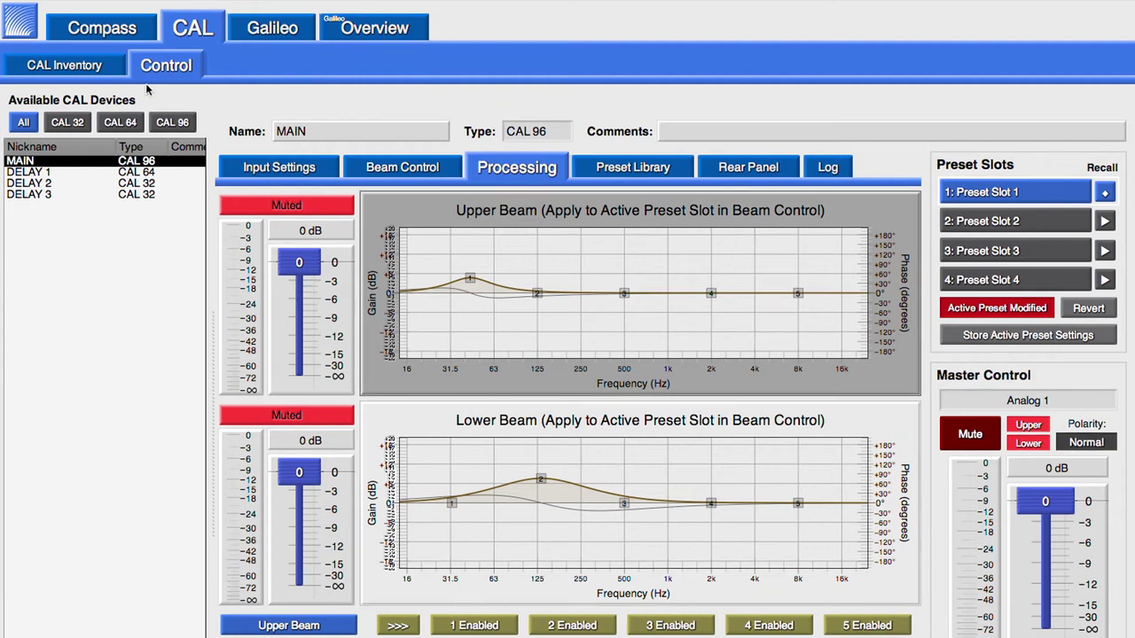
# - Turn on Enable Master Controls Polarity Button in CAL Preferences, then go back to the CAL page
pyautogui.click(133, 32)
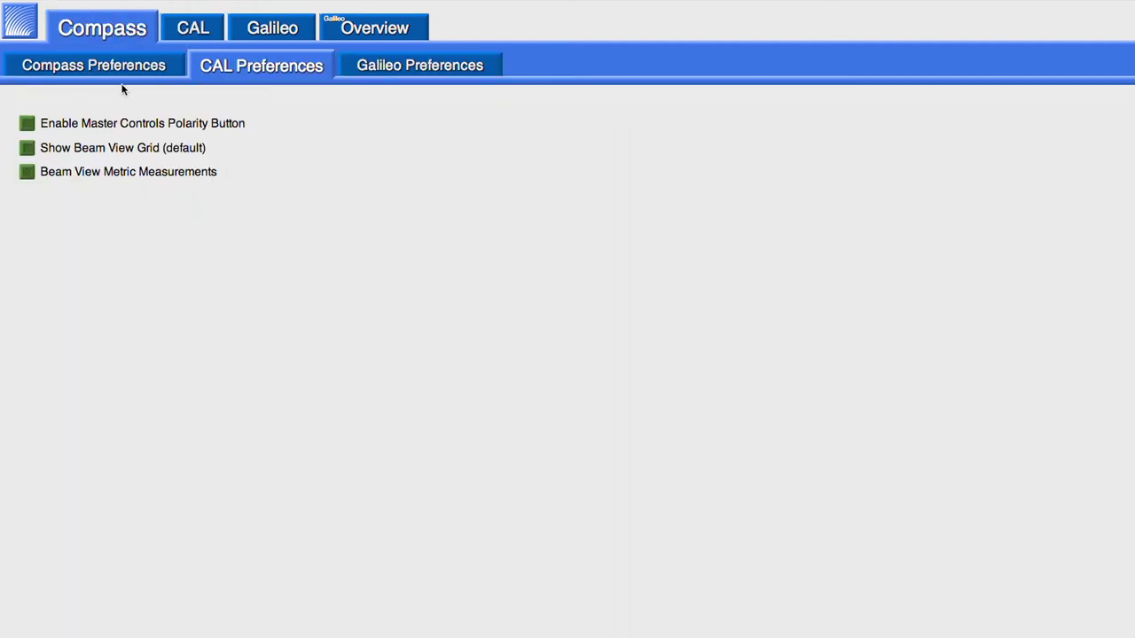
pyautogui.click(118, 131)
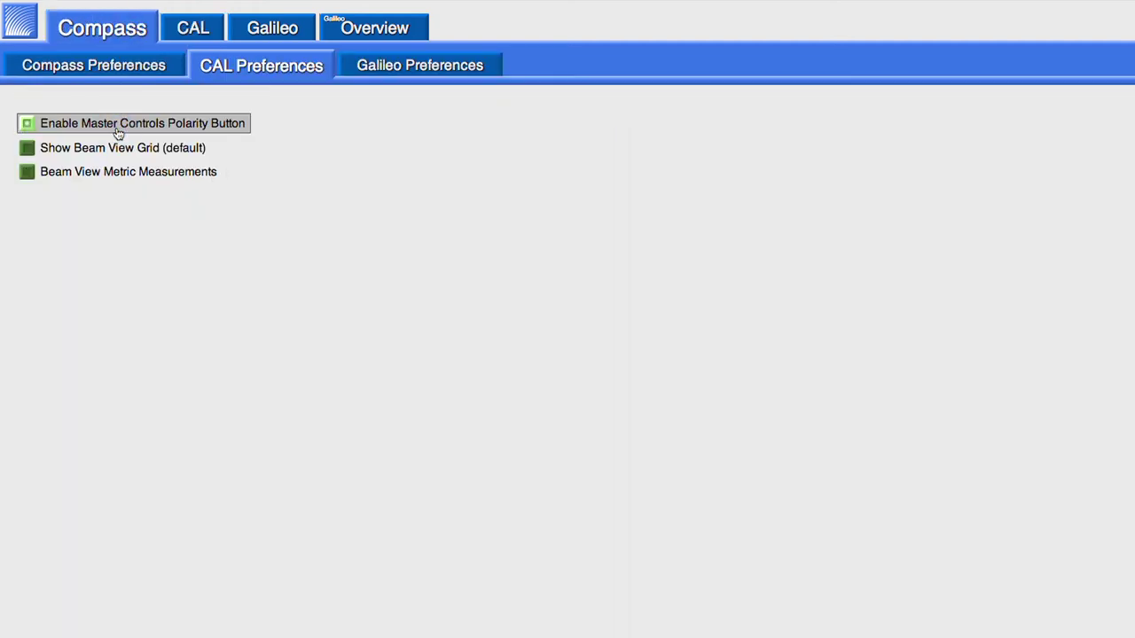
pyautogui.click(192, 28)
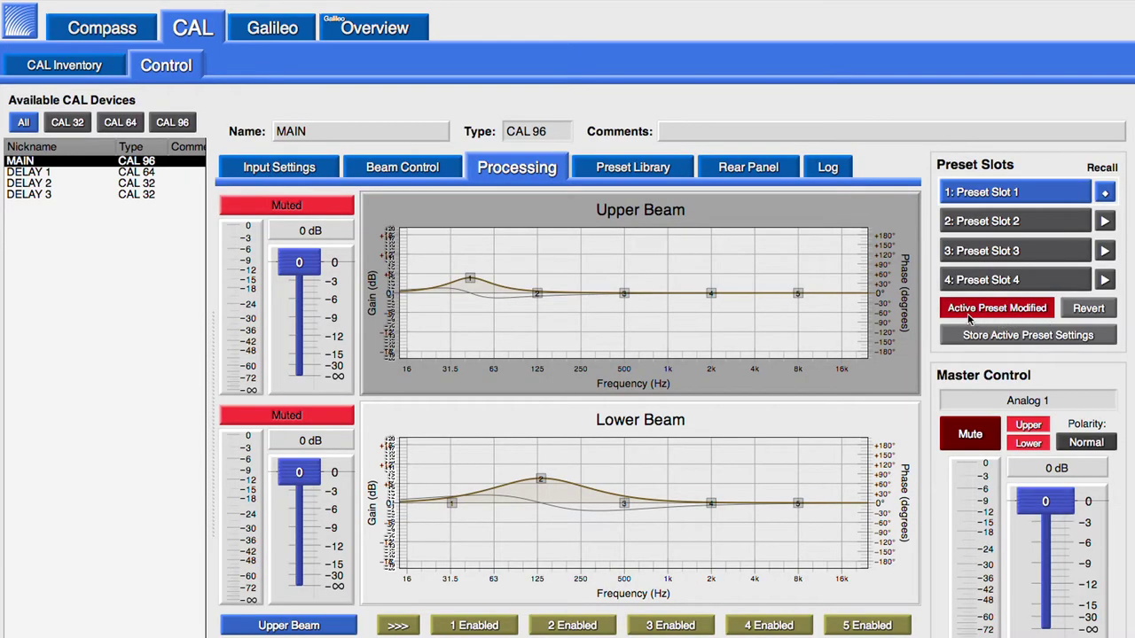
# - Store the tuned EQ in the active preset, then review the beam steering settings
pyautogui.click(954, 343)
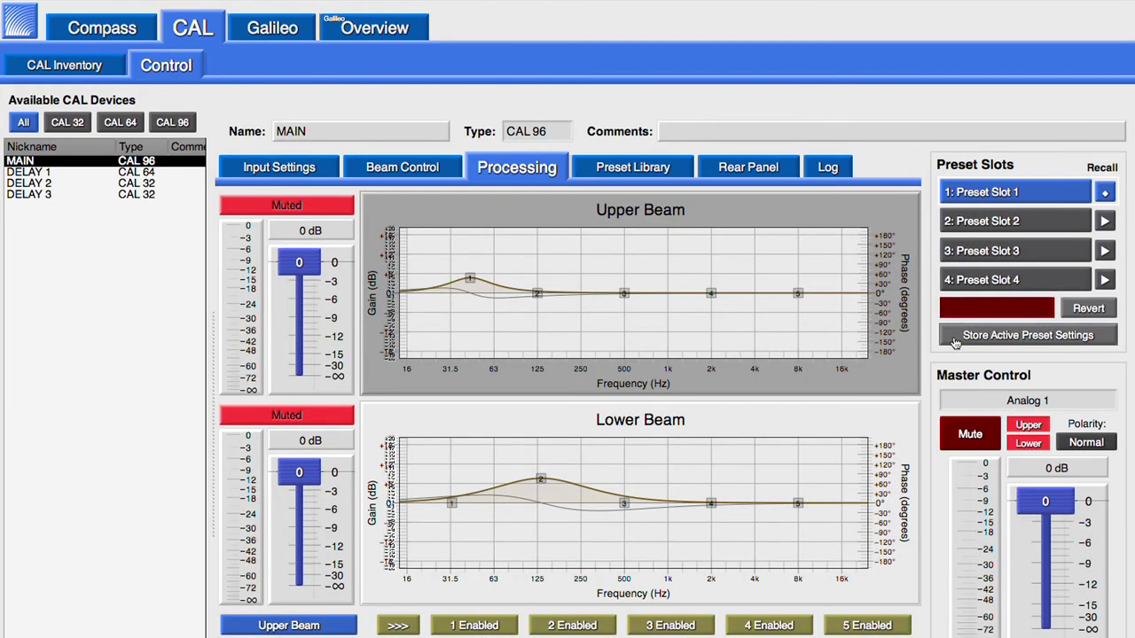
pyautogui.click(451, 168)
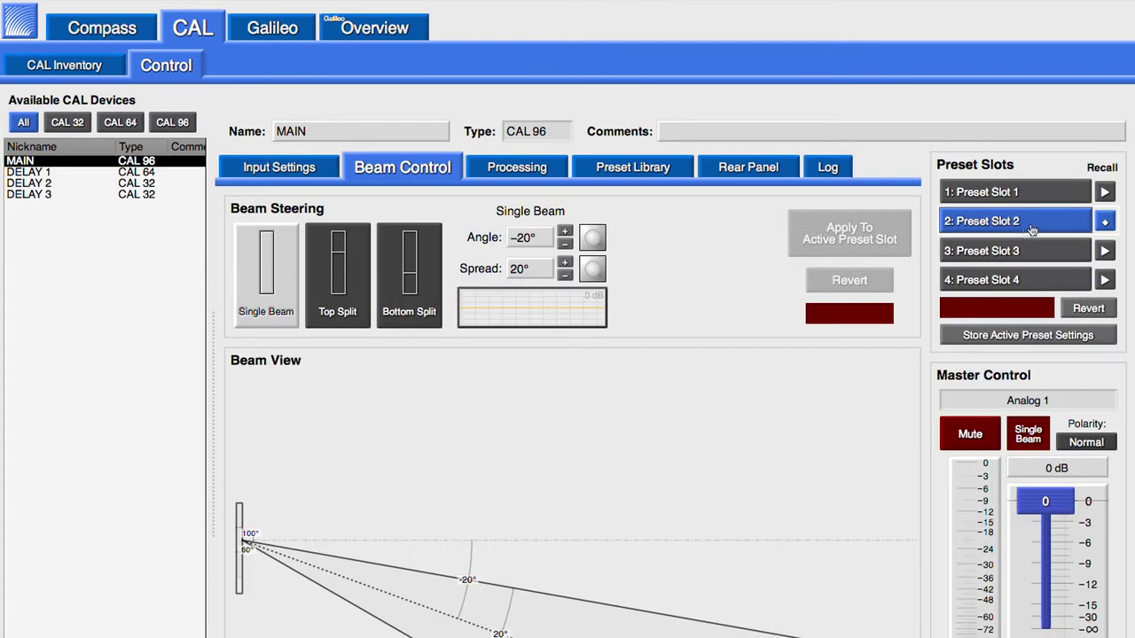
pyautogui.click(554, 171)
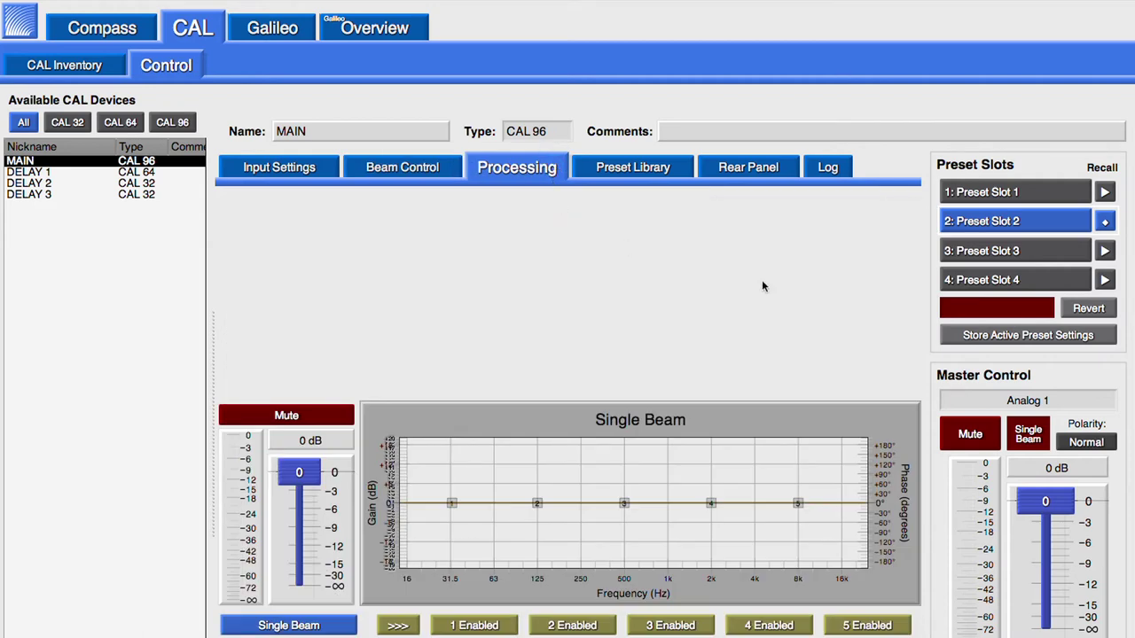
# - Recall Preset Slot 1, unmute the upper and lower beams, and store the settings again
pyautogui.click(1055, 197)
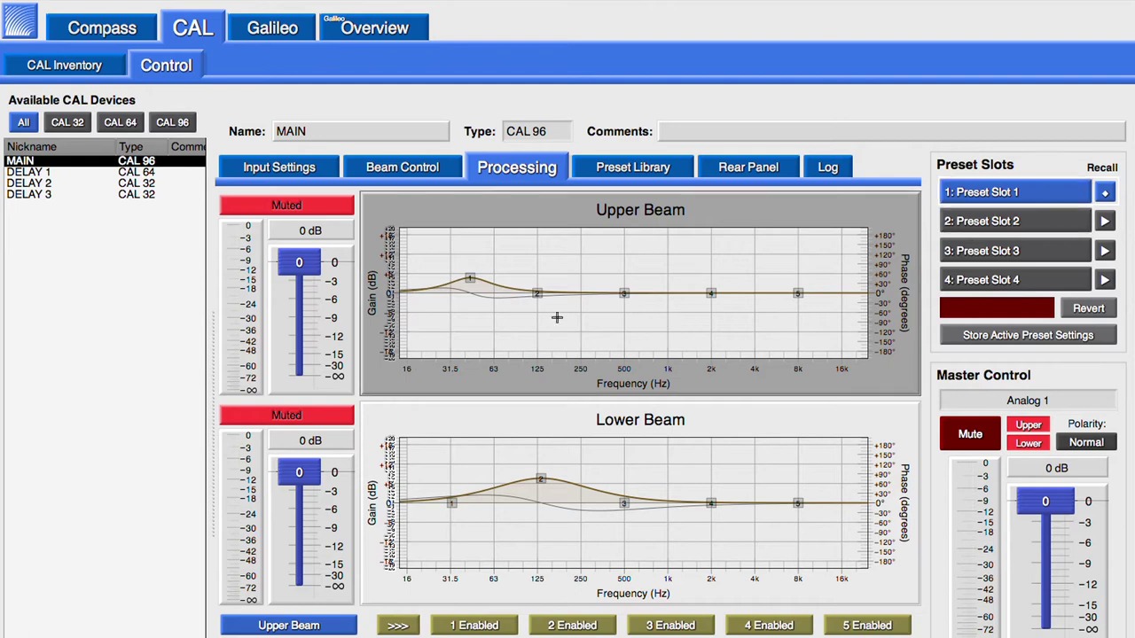
pyautogui.click(317, 211)
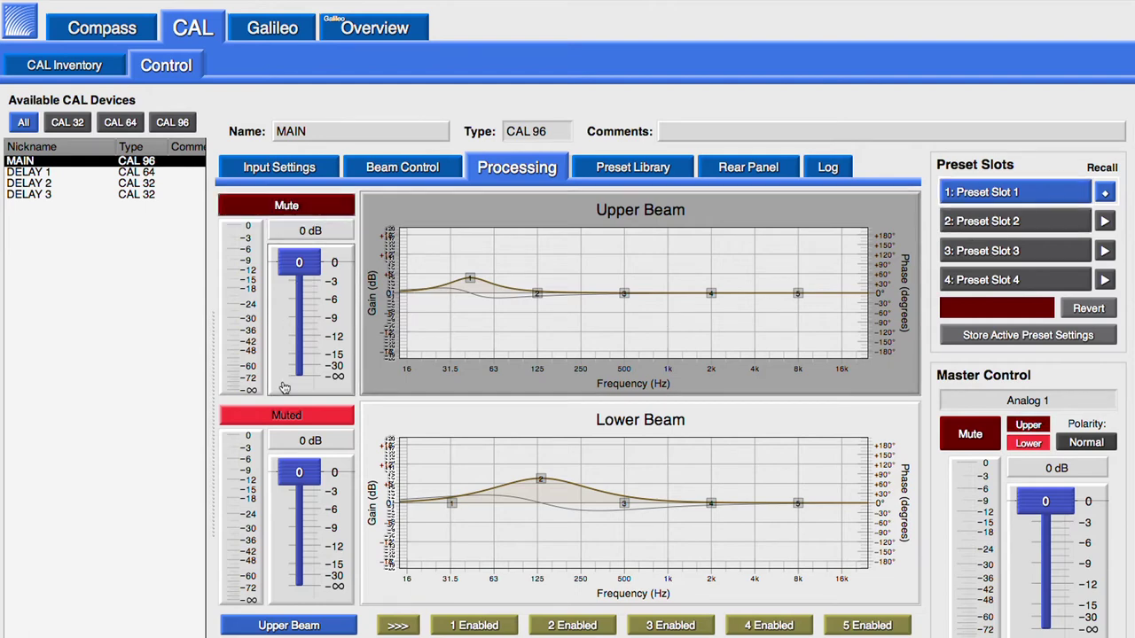
pyautogui.click(319, 416)
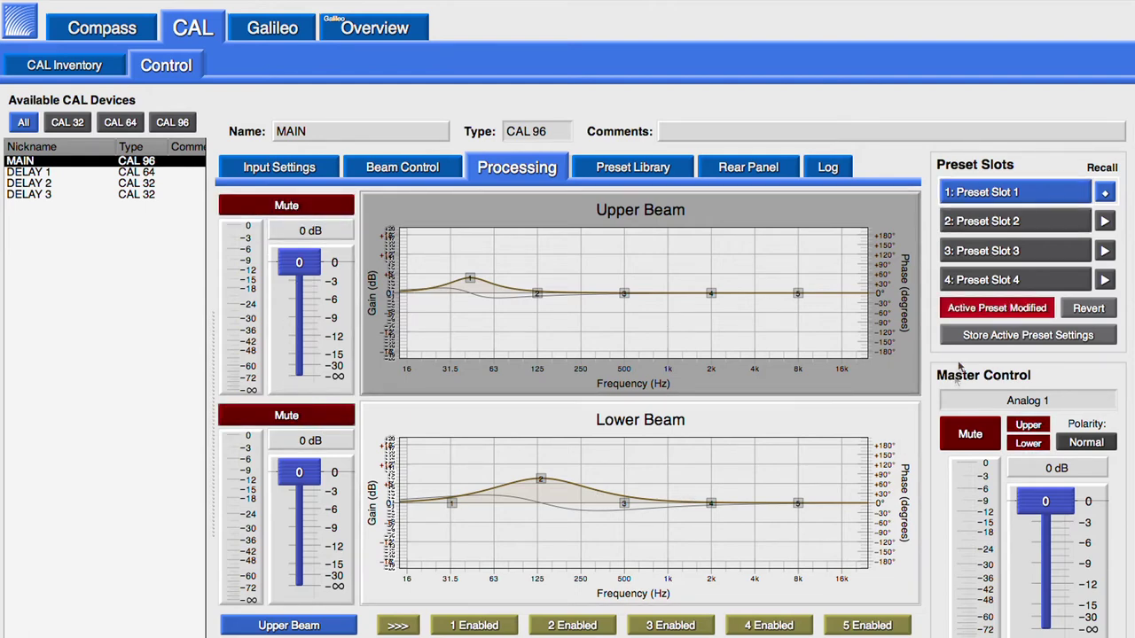
pyautogui.click(957, 340)
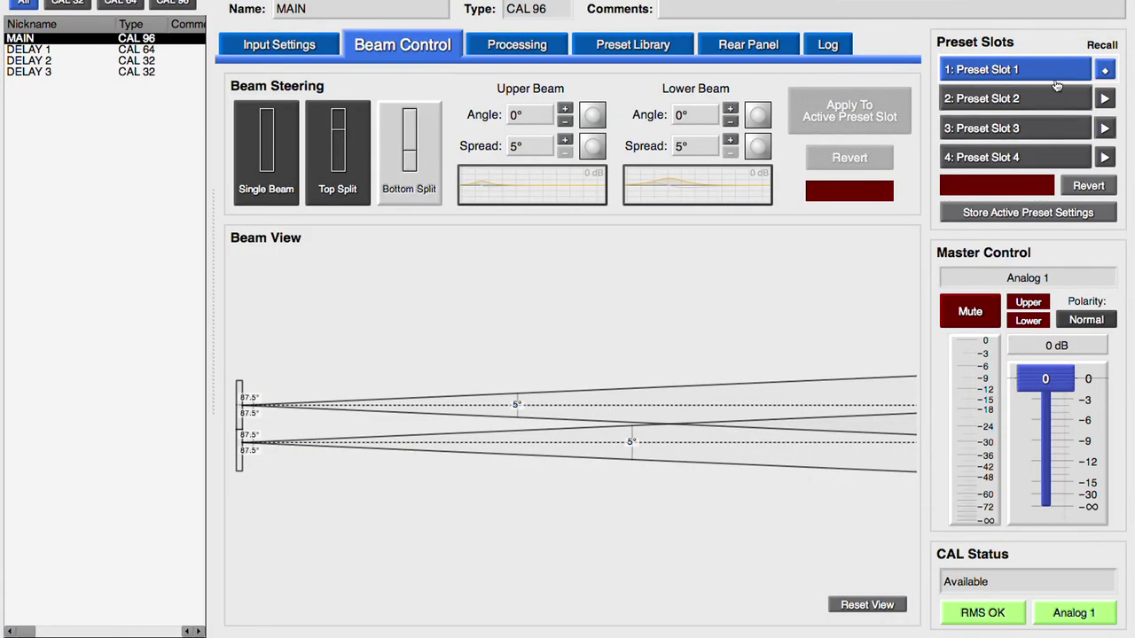
pyautogui.doubleClick(1055, 72)
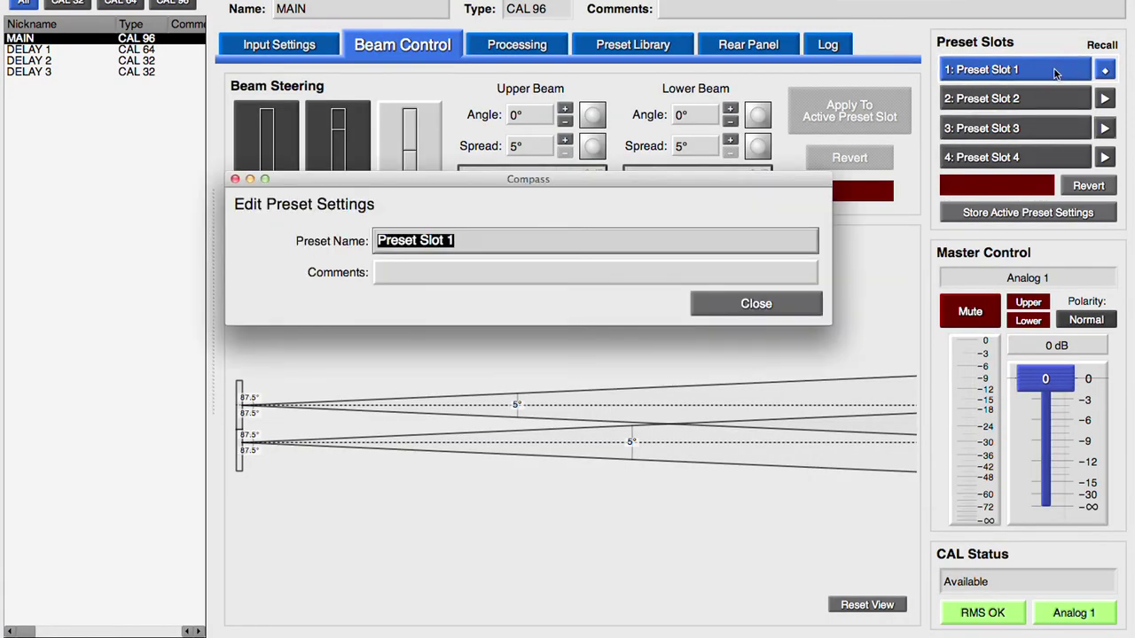
# - Name Preset Slot 1 'FULL HOUSE' and confirm the new name
pyautogui.write('FULL HOUSE')
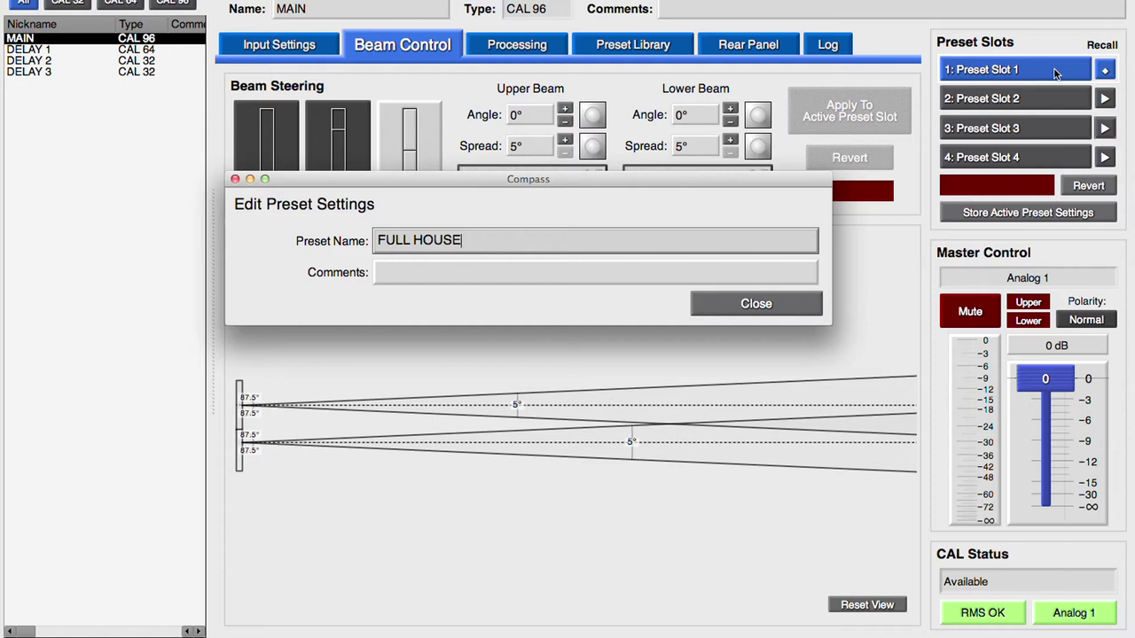
pyautogui.press('Return')
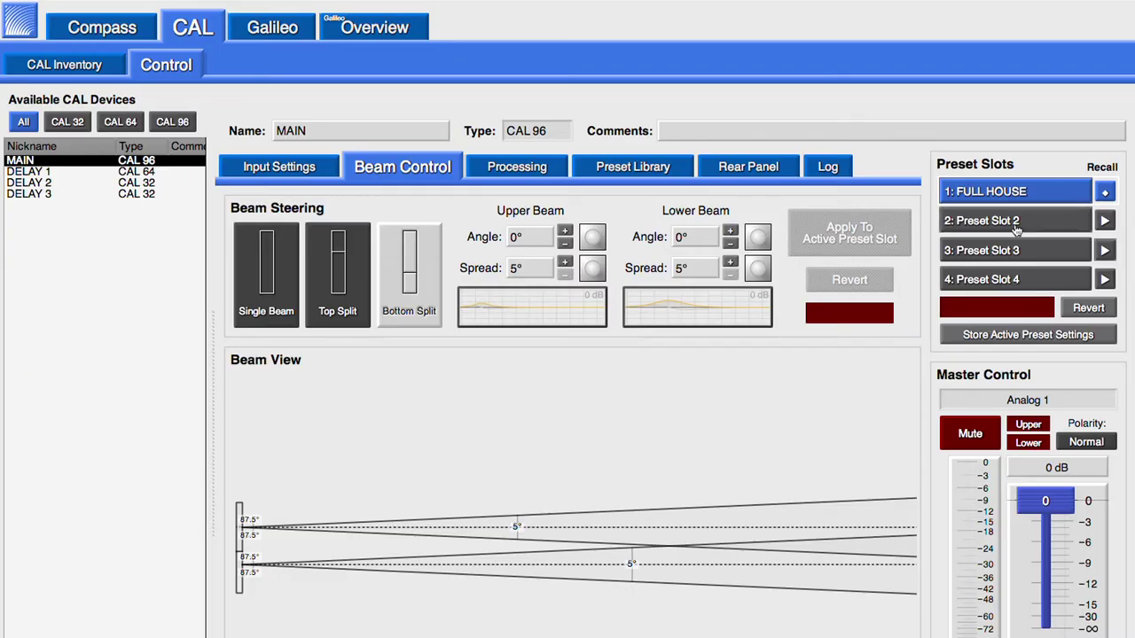
pyautogui.click(633, 168)
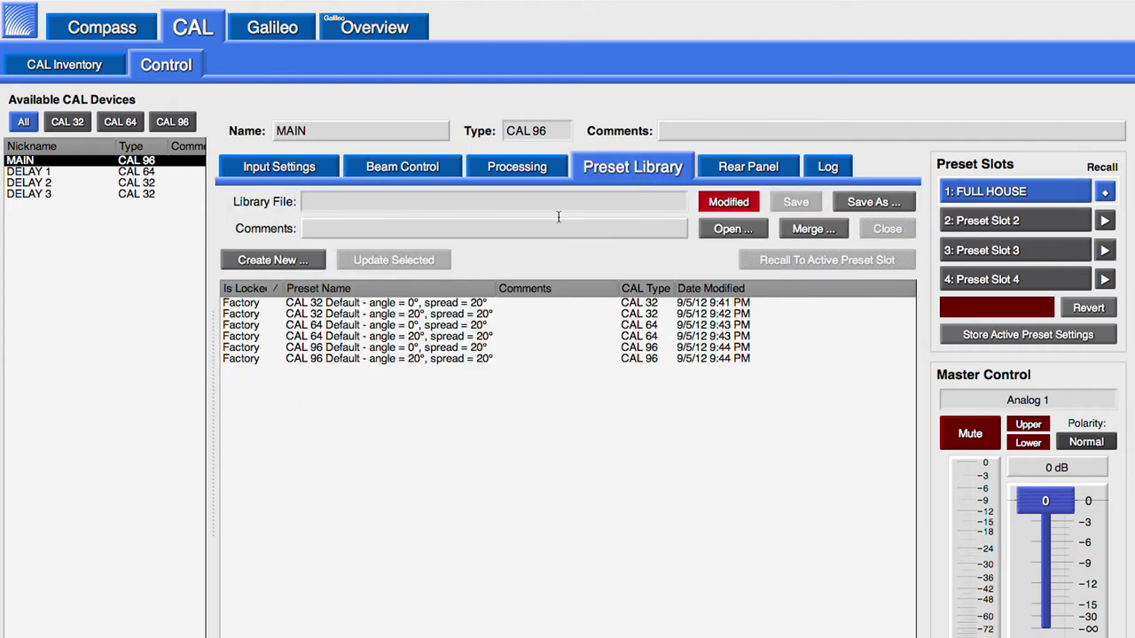
# - Add FULL HOUSE to the library with comment 'BOTTOM SPLIT A0, B20 - A-20, B20' and select it
pyautogui.click(273, 260)
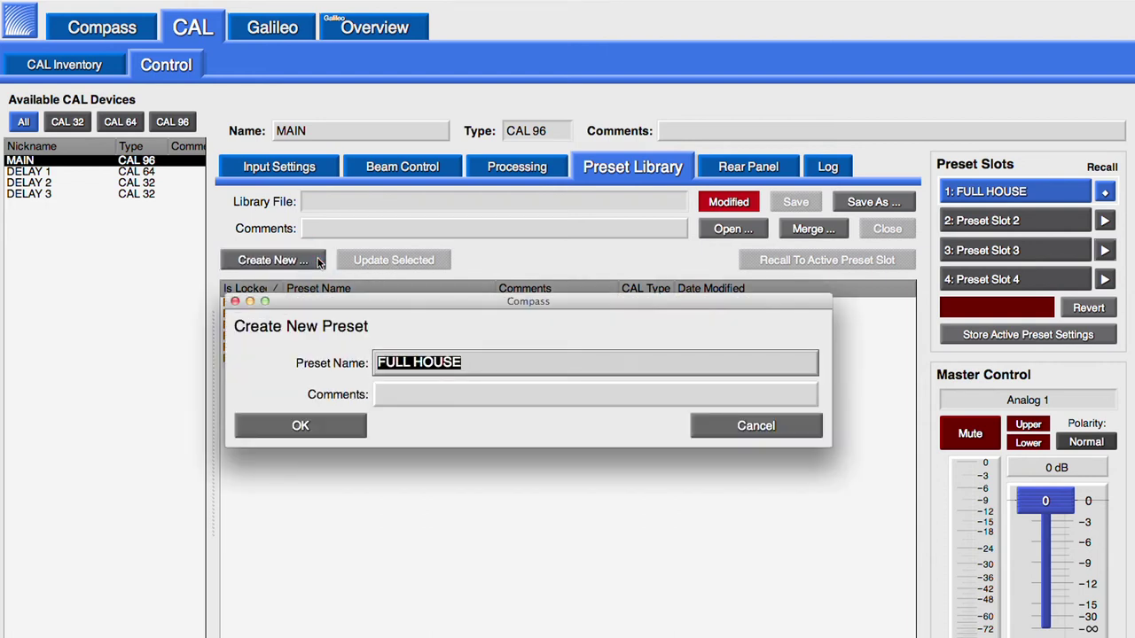
pyautogui.click(415, 397)
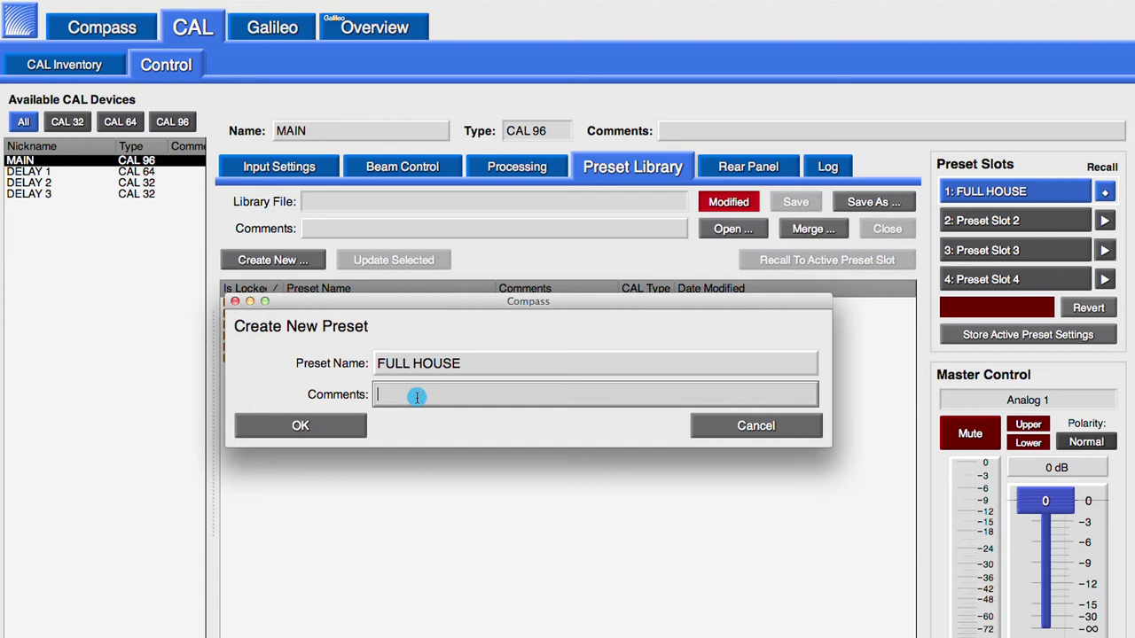
pyautogui.write('BOTTOM SPLIT A0, B20')
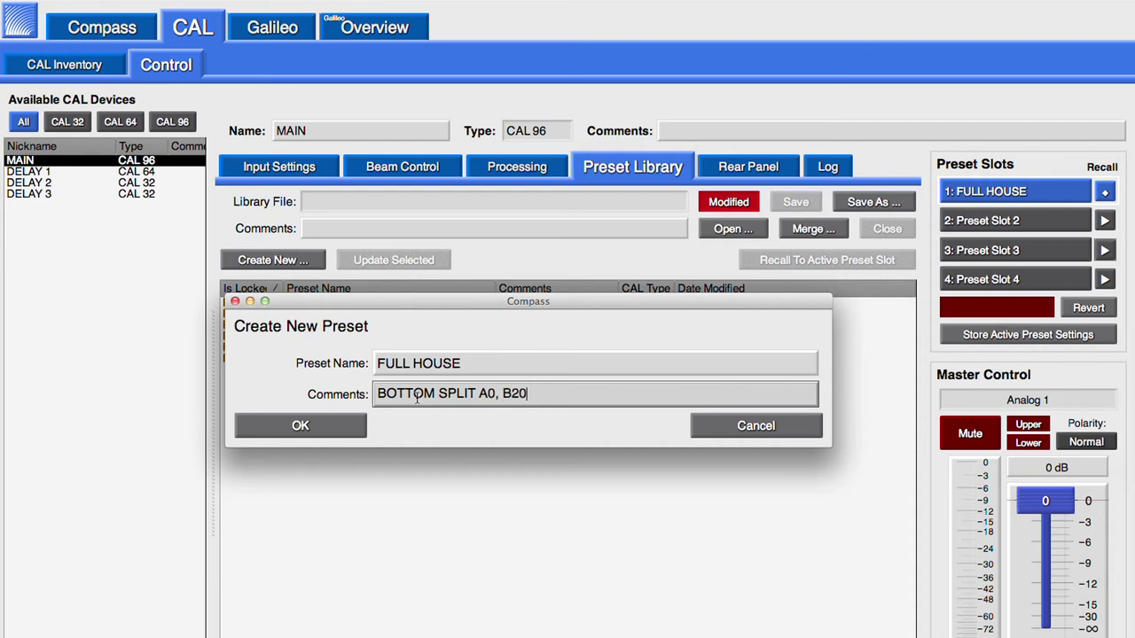
pyautogui.write(' - A-20, B20')
pyautogui.click(255, 426)
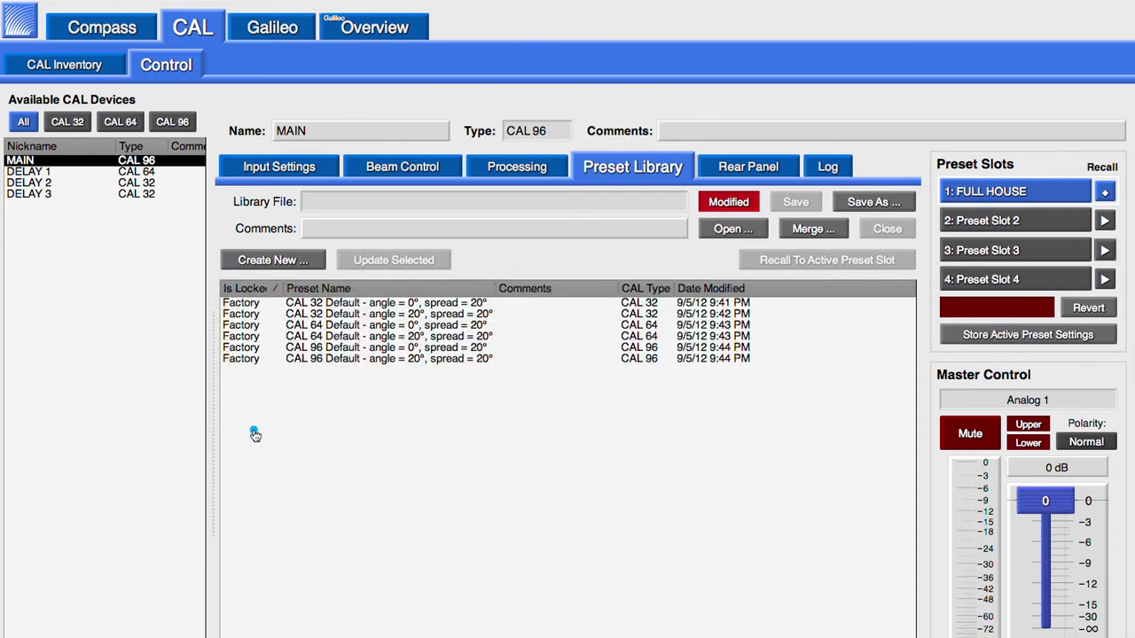
pyautogui.click(342, 369)
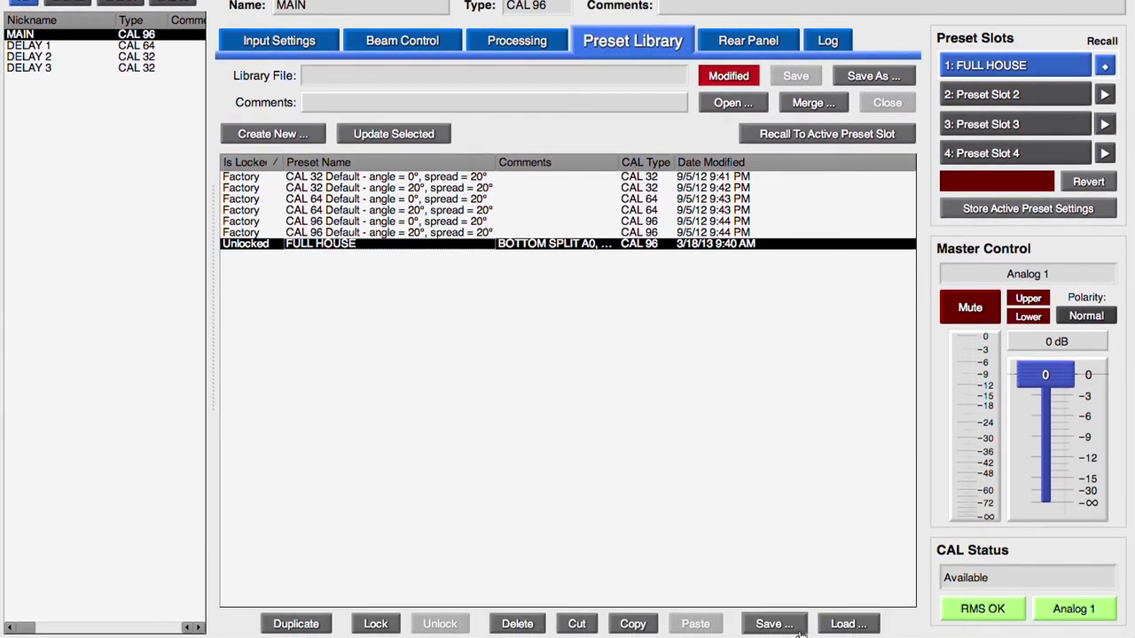
# - Save the FULL HOUSE preset to a file named FULL HOUSE.calPresets
pyautogui.click(776, 624)
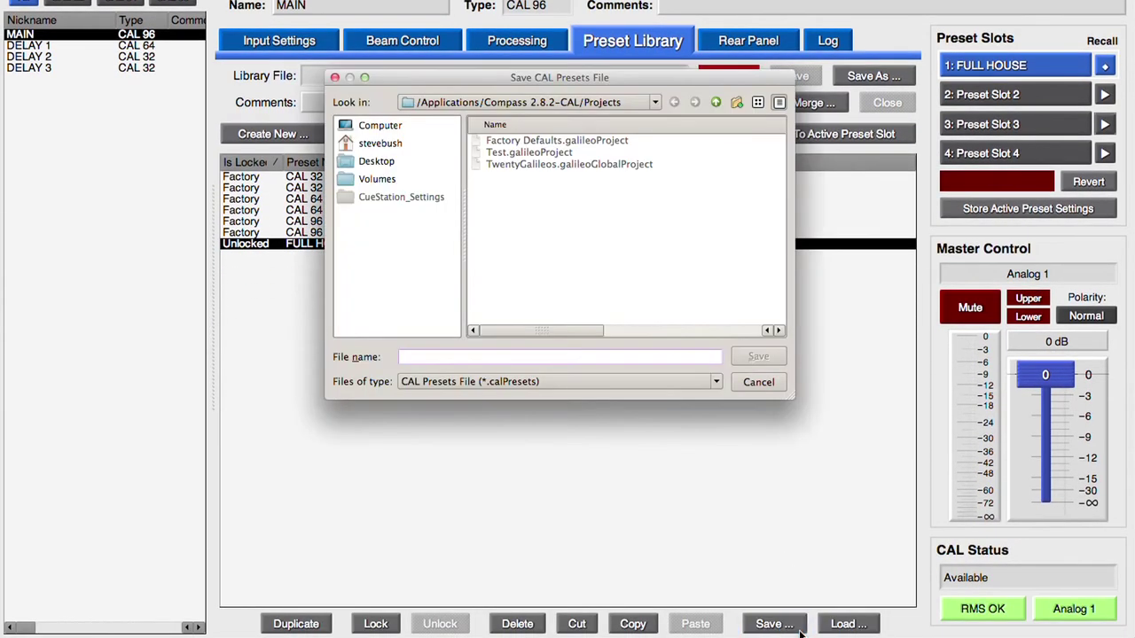
pyautogui.click(624, 356)
pyautogui.write('FULL HOUSE')
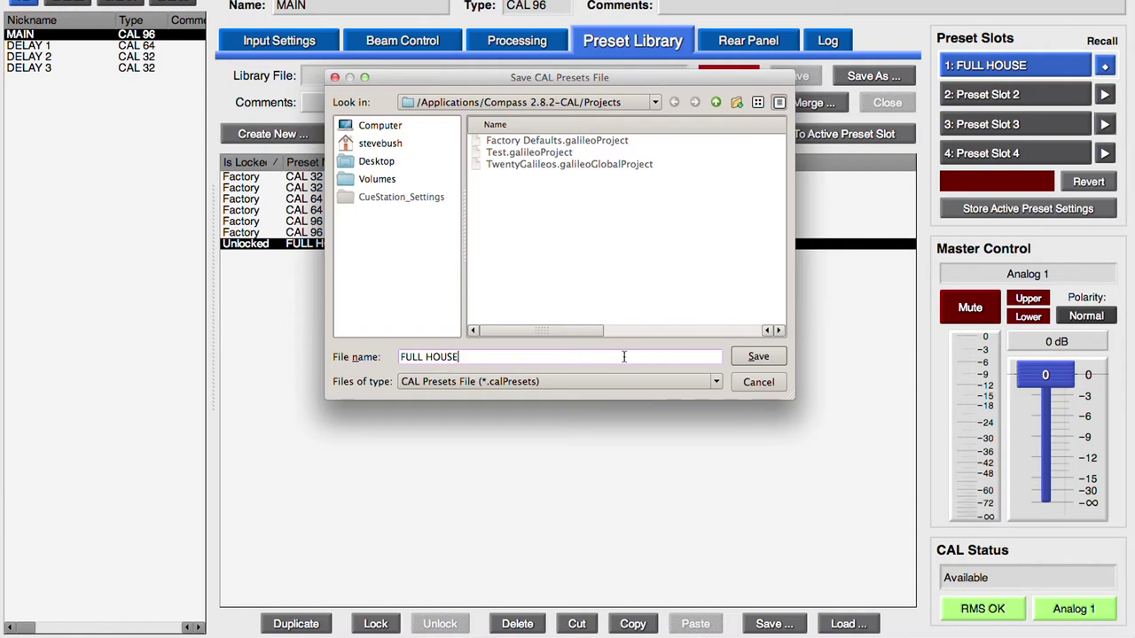
pyautogui.click(749, 355)
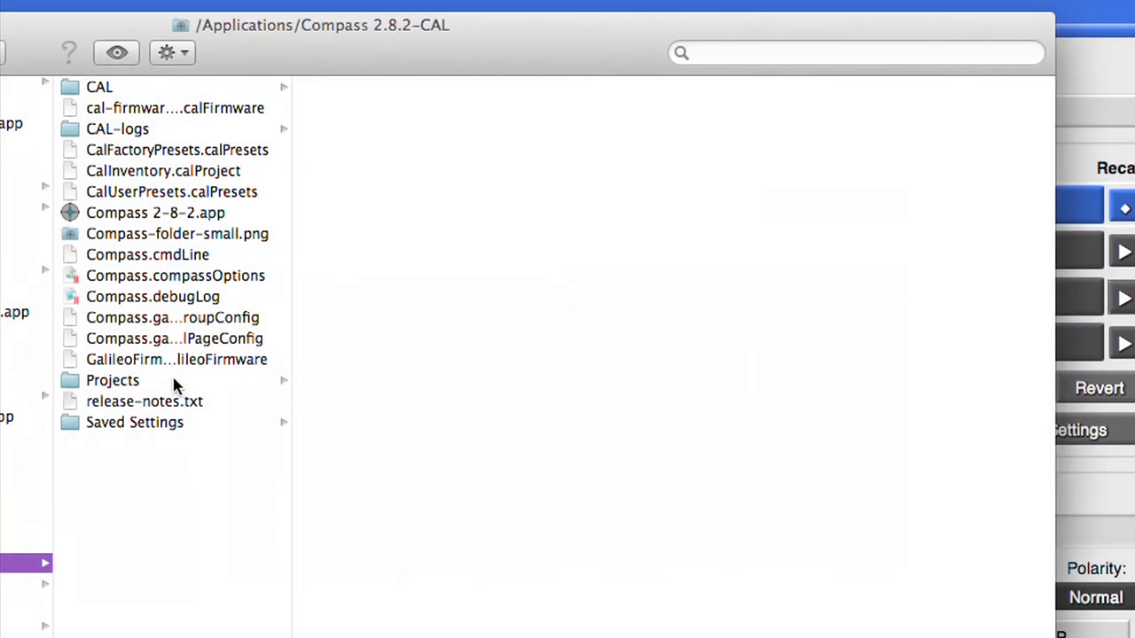
# - Verify FULL HOUSE.calPresets appears in the Compass Projects folder
pyautogui.click(173, 380)
pyautogui.click(438, 109)
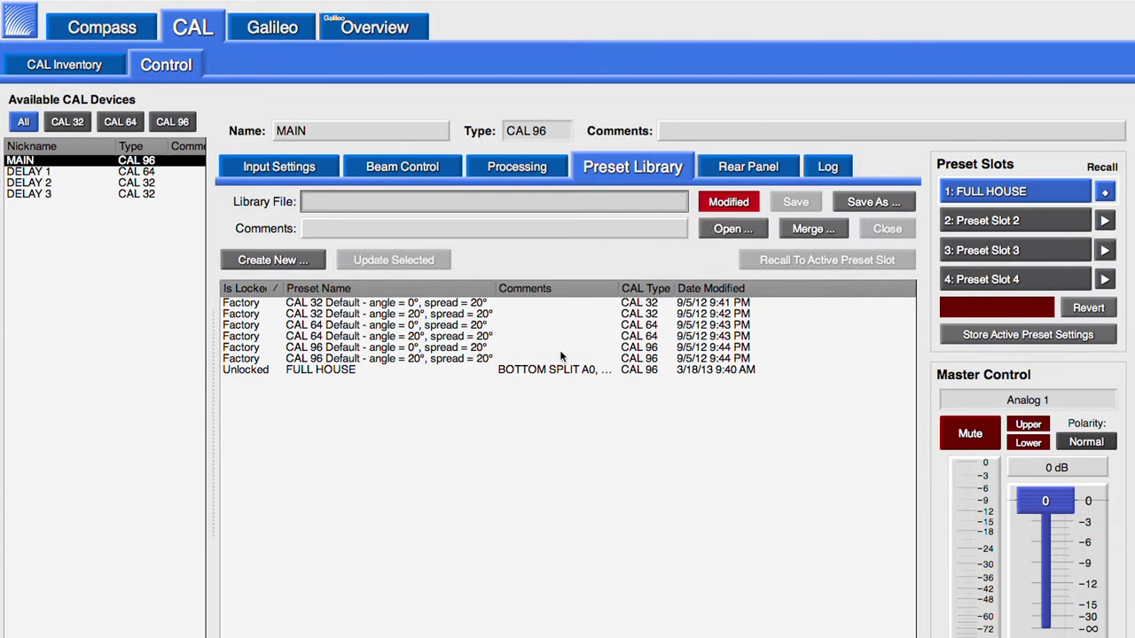
pyautogui.click(85, 172)
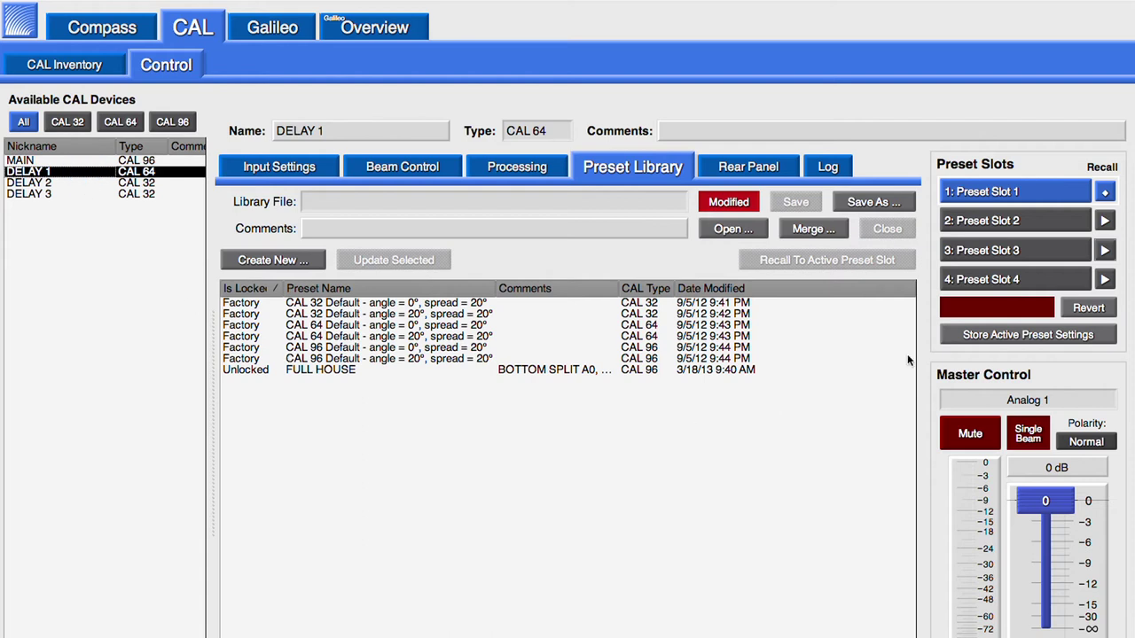
# - On DELAY 1, rename Preset Slot 1 to FULL HOUSE and add it to the library as 'A0 B20'
pyautogui.doubleClick(1035, 193)
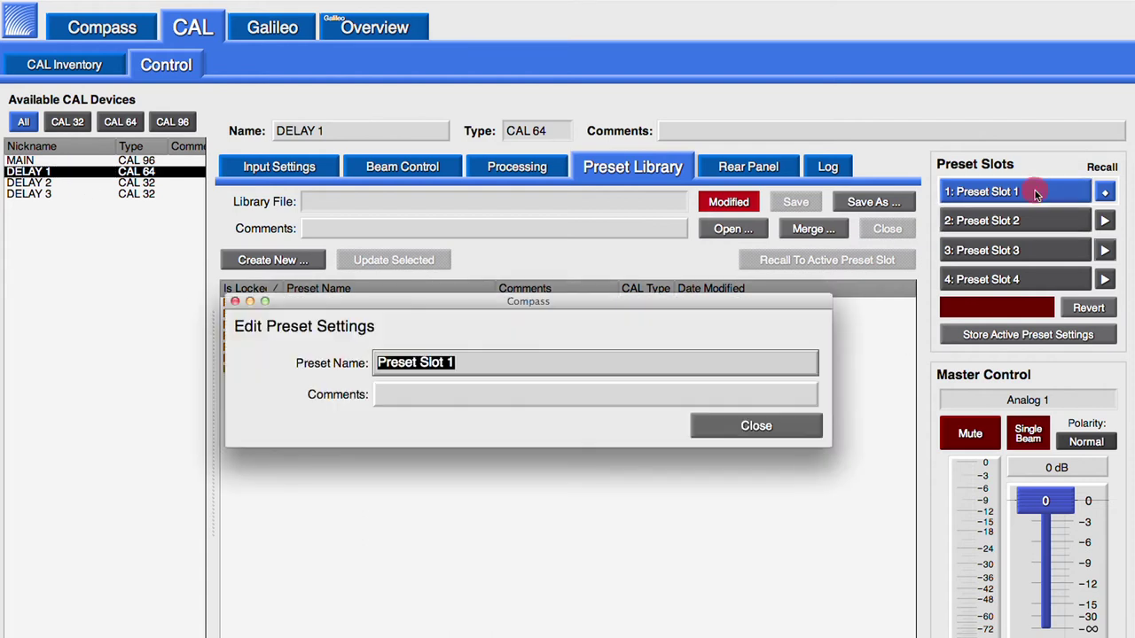
pyautogui.write('FULL HOUSE')
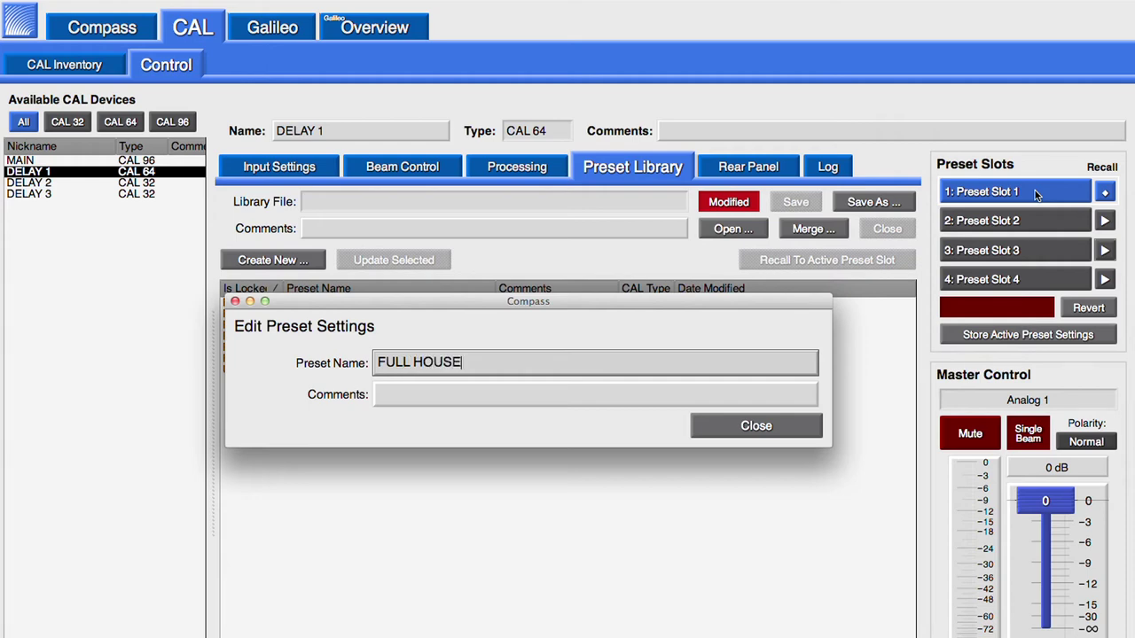
pyautogui.press('Return')
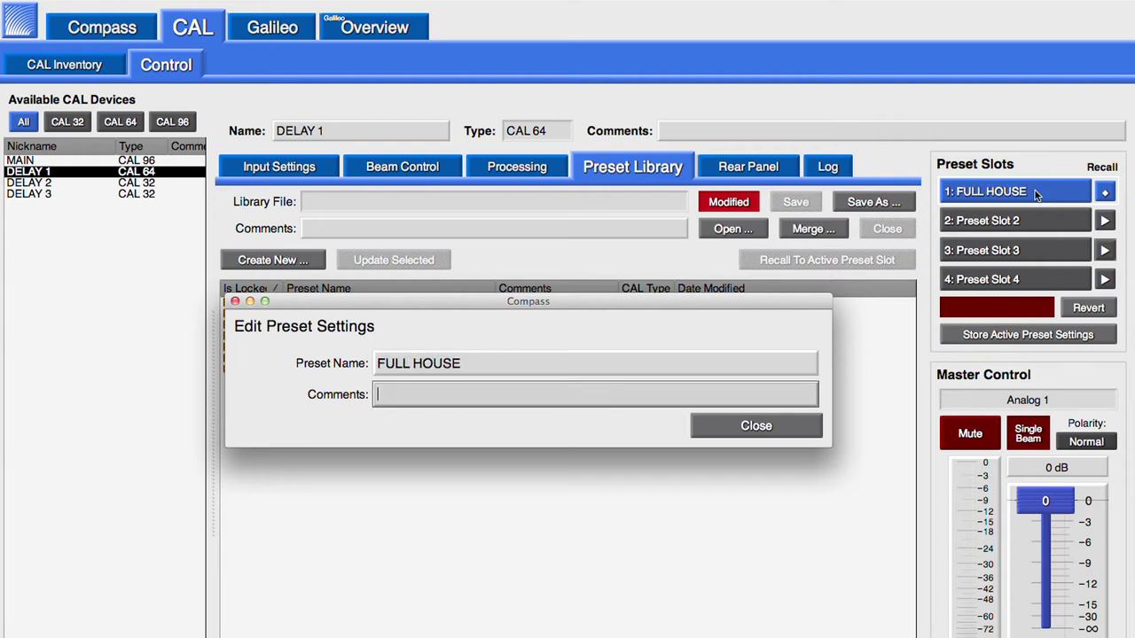
pyautogui.click(806, 433)
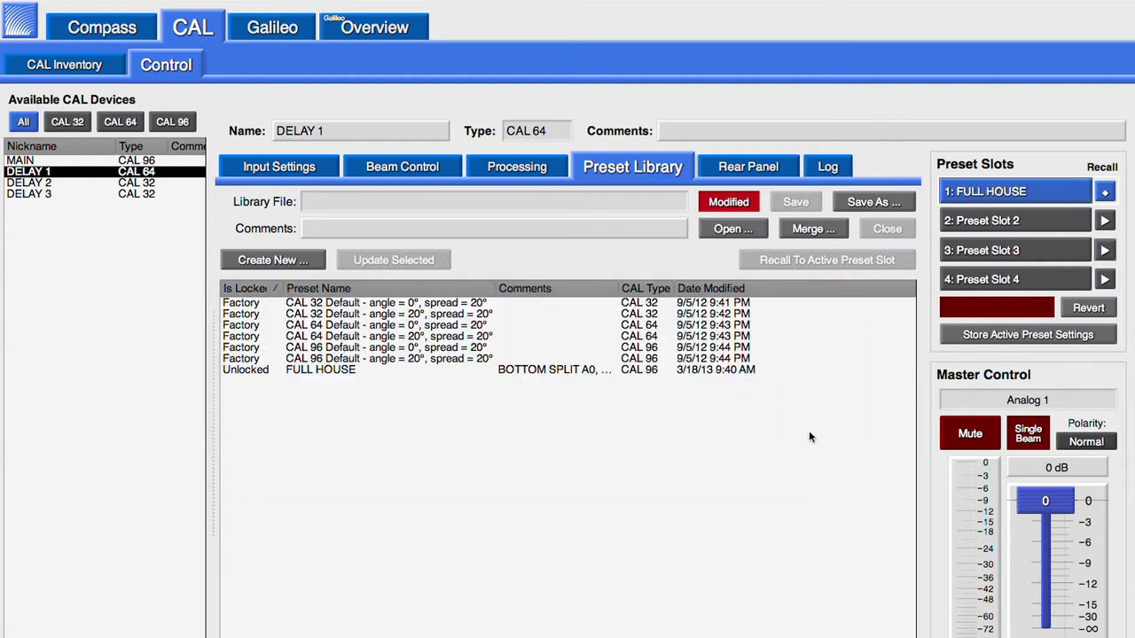
pyautogui.click(319, 260)
pyautogui.press('super+c')
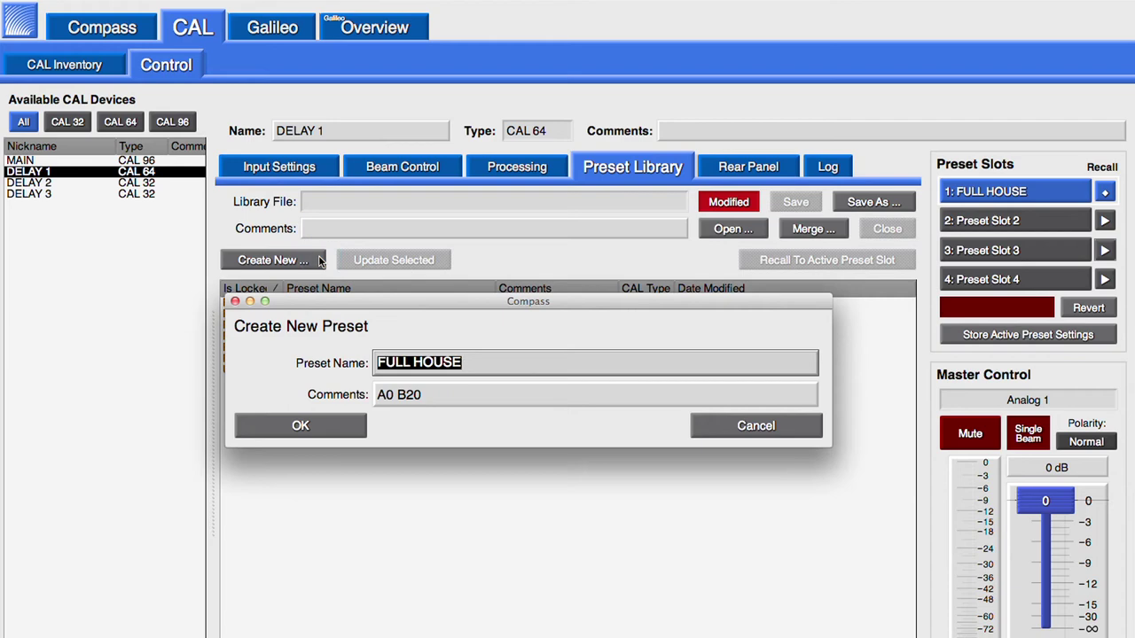
pyautogui.click(342, 428)
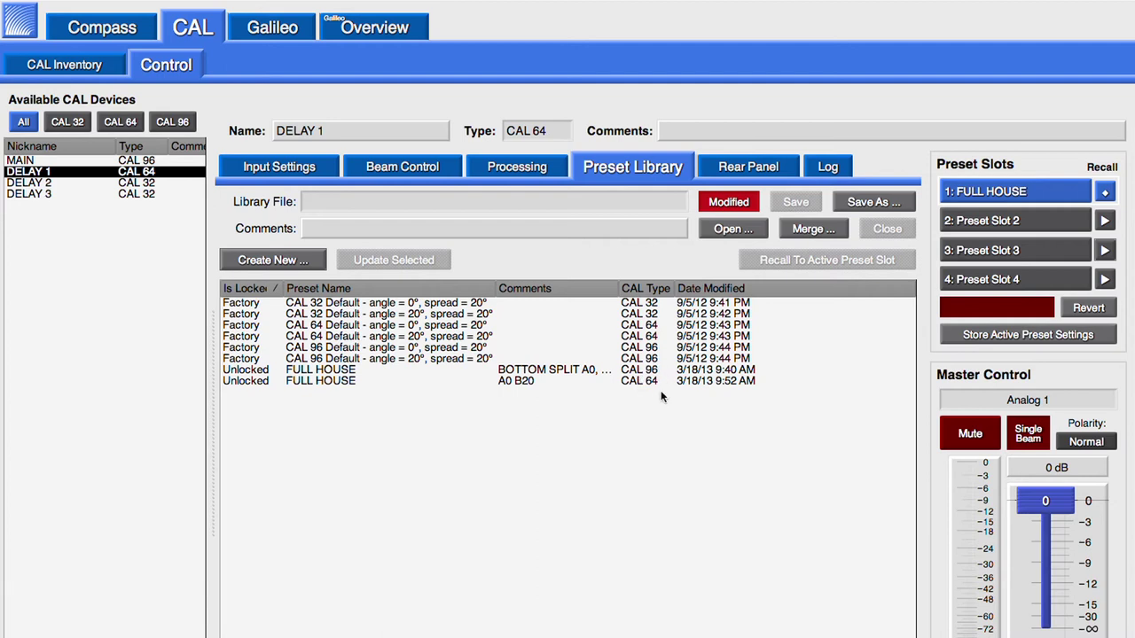
pyautogui.click(82, 181)
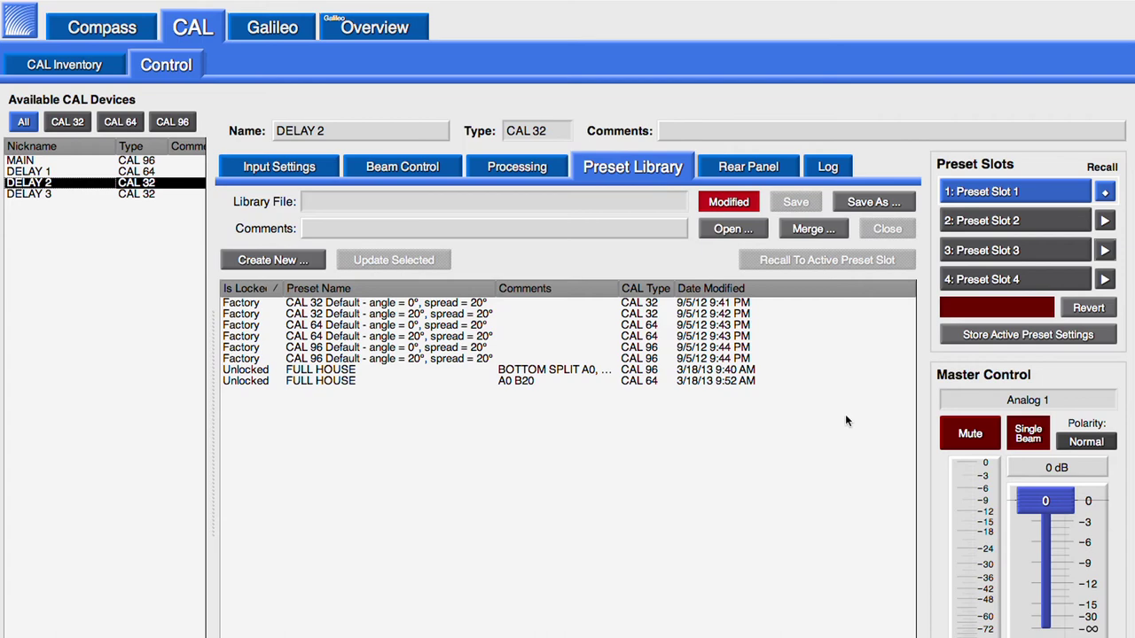
# - On DELAY 2, name Slot 1 FULL HOUSE with comment 'A10 B 15' and add it to the library
pyautogui.doubleClick(1048, 195)
pyautogui.press('super+v')
pyautogui.press('Tab')
pyautogui.write('A10 B 1')
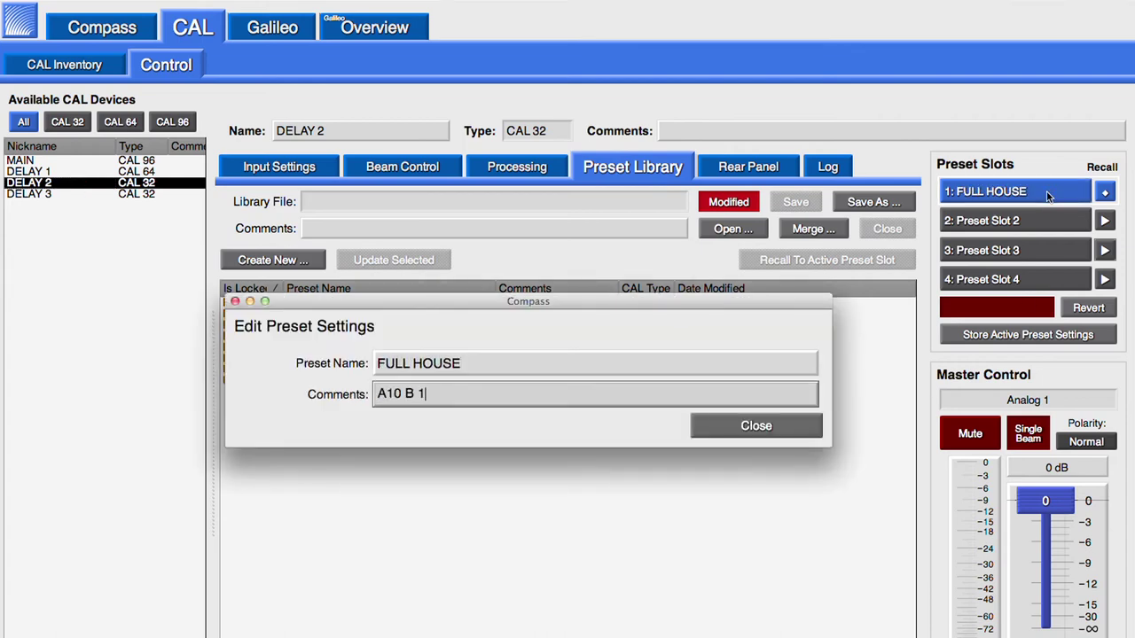
pyautogui.write('5')
pyautogui.click(788, 433)
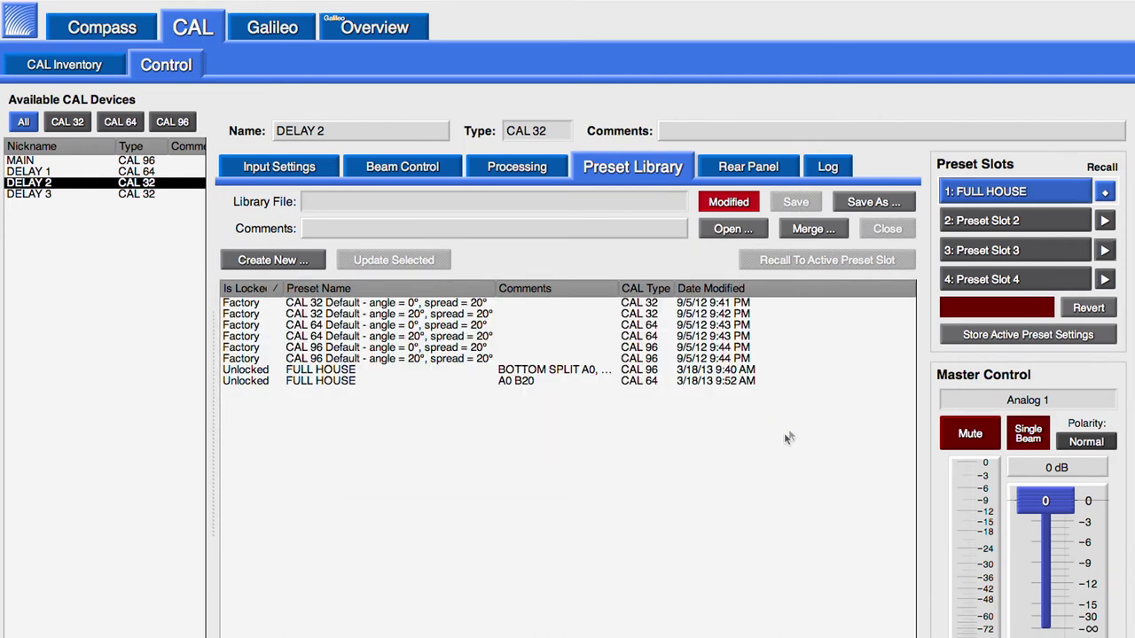
pyautogui.click(320, 261)
pyautogui.click(329, 421)
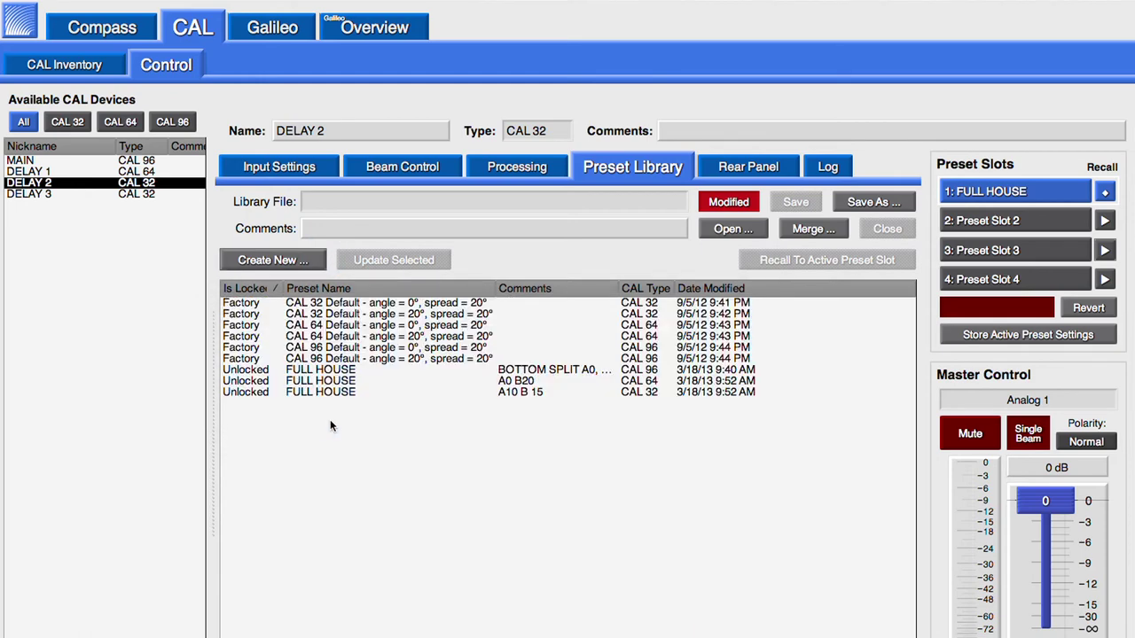
# - On DELAY 3, name Slot 1 FULL HOUSE with comment 'A 15 B 25' and create a library preset
pyautogui.click(79, 194)
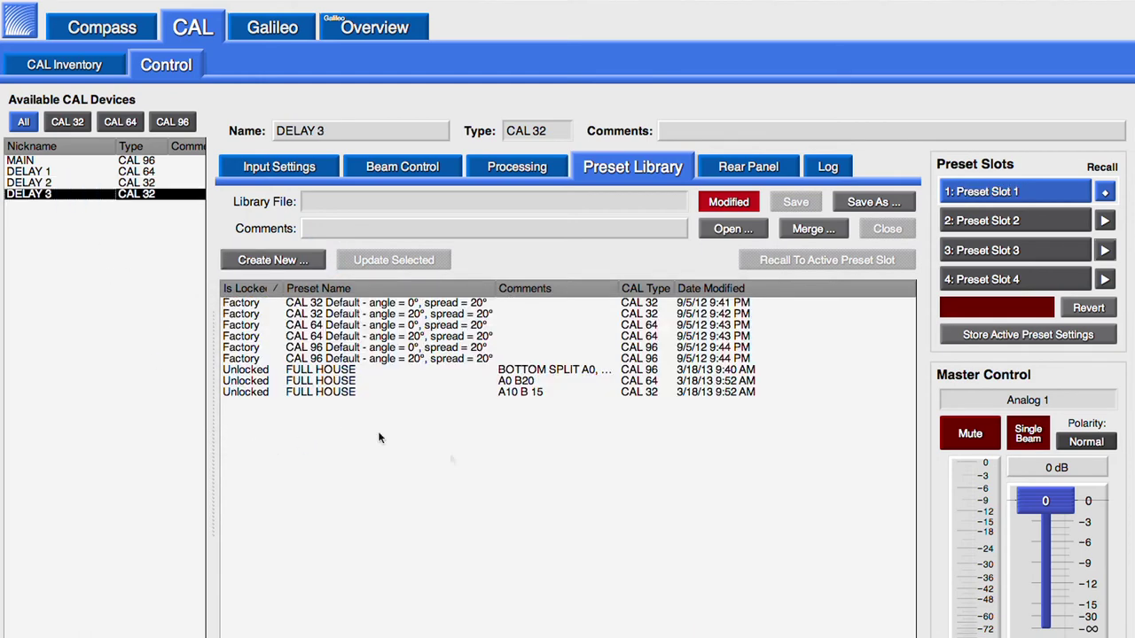
pyautogui.doubleClick(1035, 193)
pyautogui.write('FULL HOUSE')
pyautogui.press('Tab')
pyautogui.write('A 15 B 25')
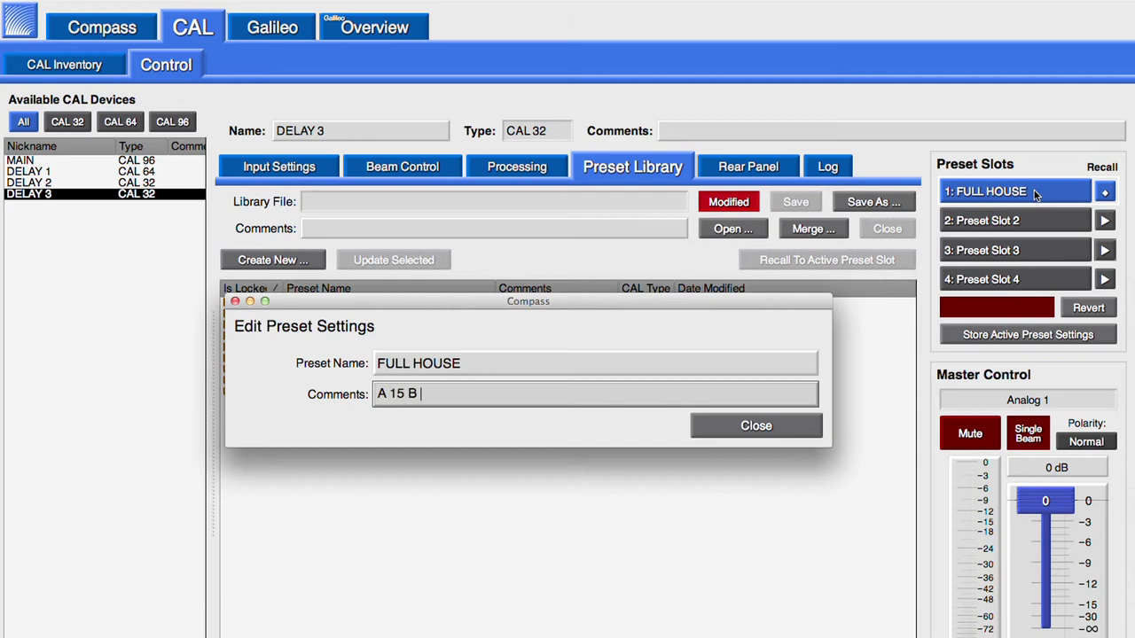
pyautogui.click(786, 426)
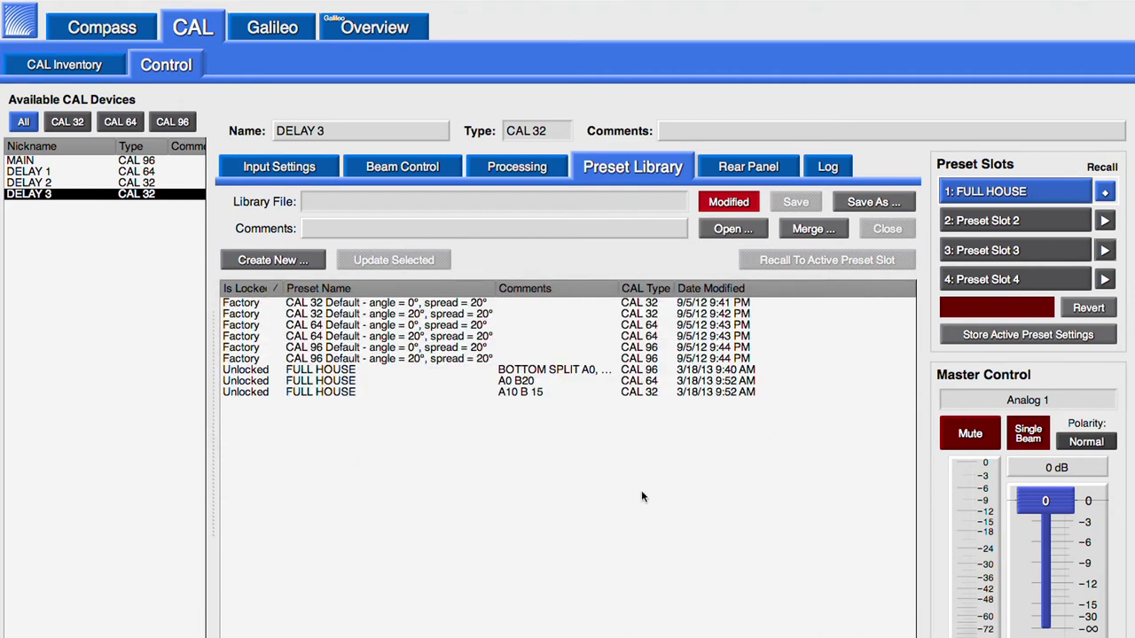
pyautogui.click(313, 262)
# - Add the DELAY 3 FULL HOUSE preset, then save the library as LARGE THEATER.calPresetLibrary
pyautogui.click(324, 429)
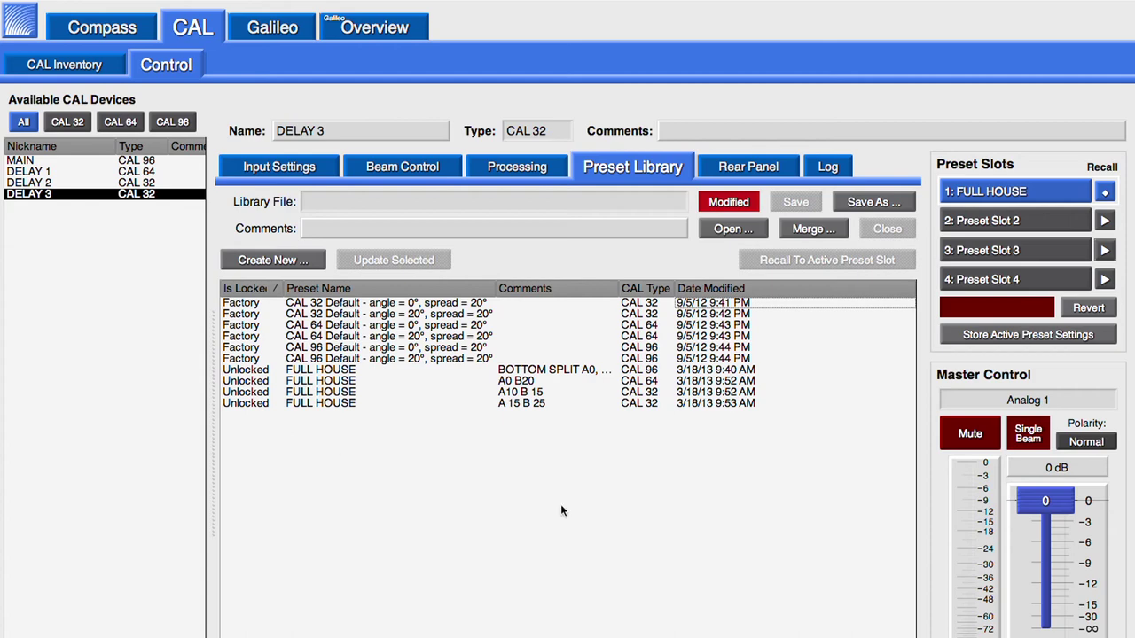
pyautogui.click(891, 202)
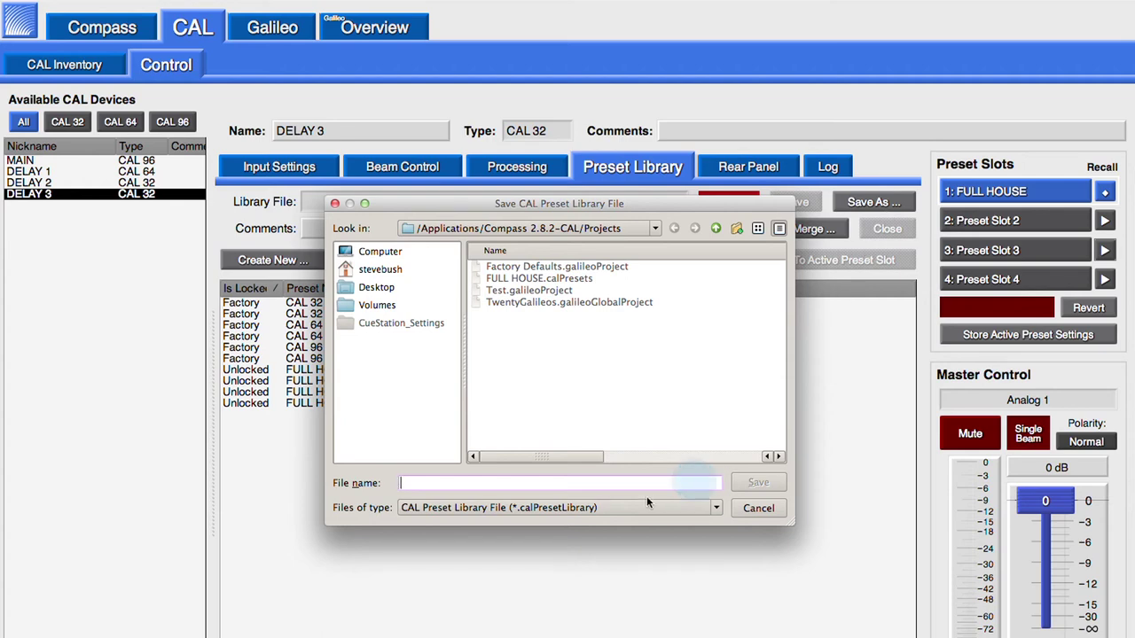
pyautogui.write('LARGE THEATER')
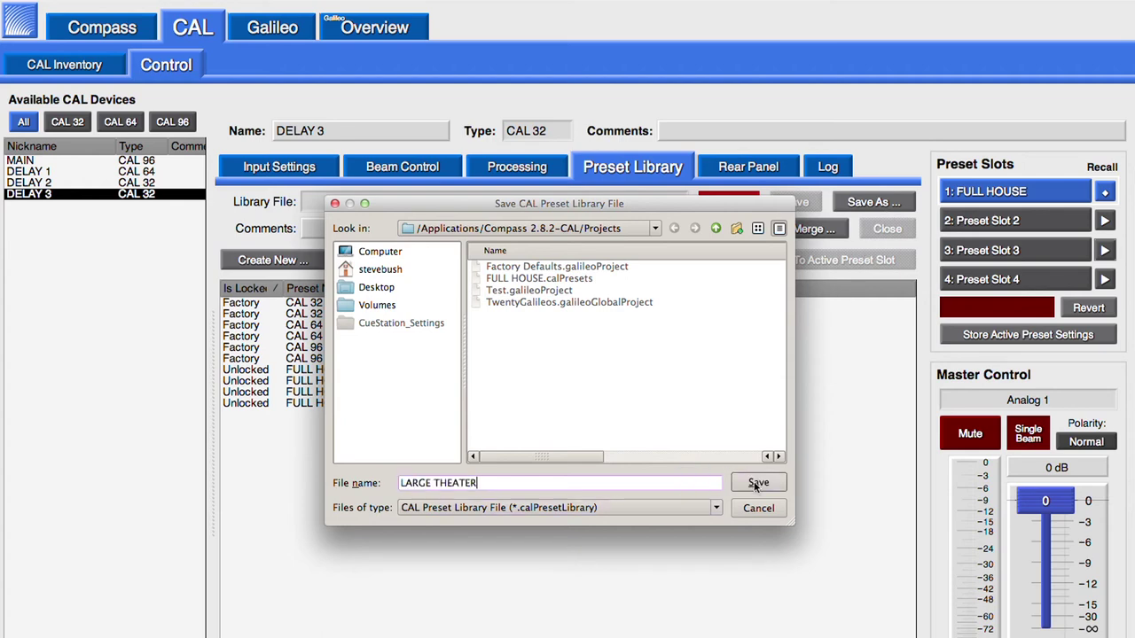
pyautogui.click(756, 484)
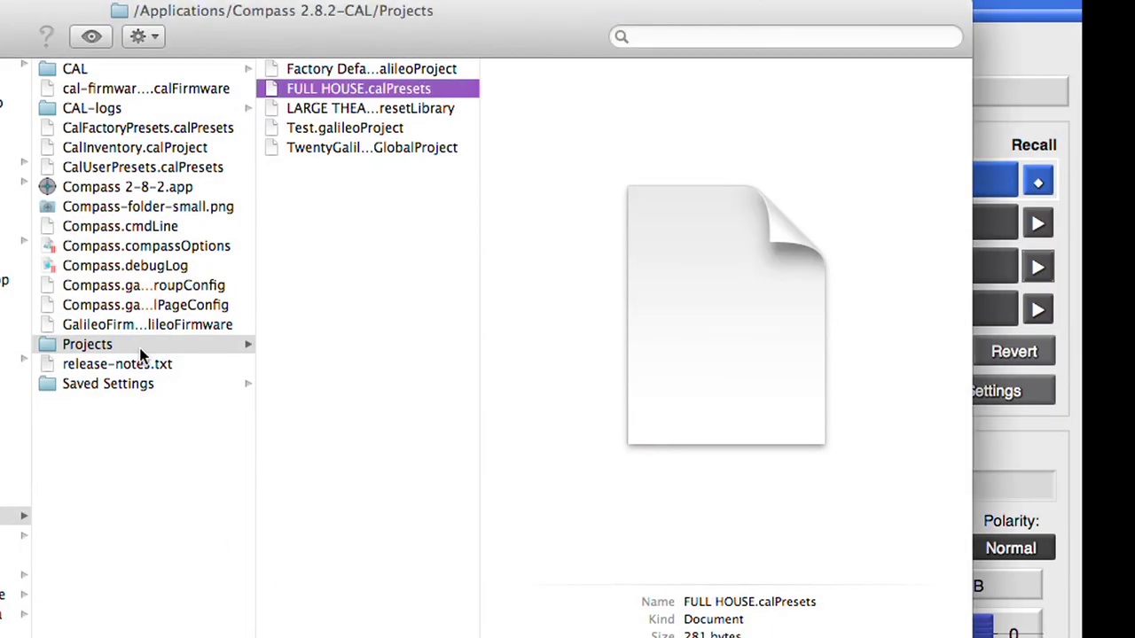
pyautogui.click(142, 347)
pyautogui.click(413, 114)
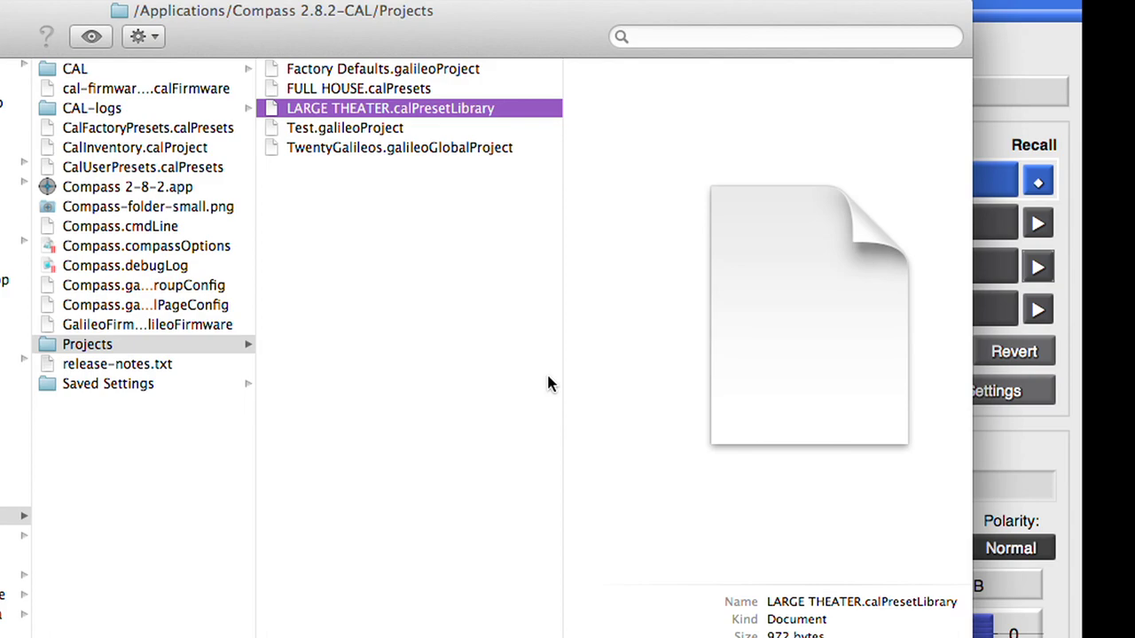
pyautogui.press('Return')
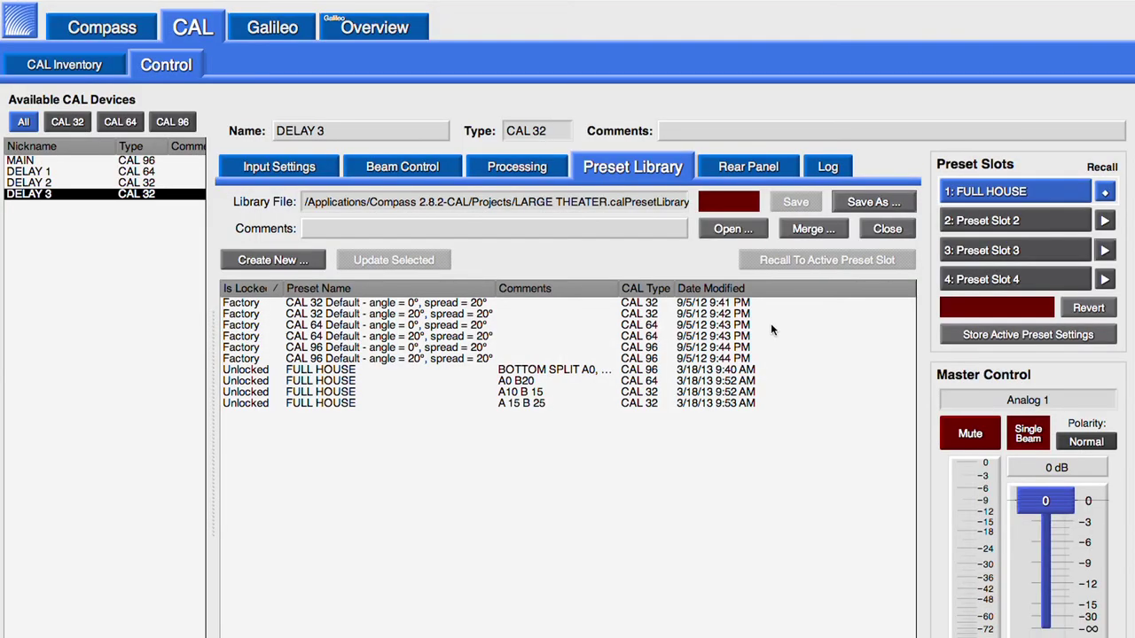
# - Open DEFAULT PRESET LIBRARY.calPresetLibrary and choose HALF HOUSE.calPresets to merge into it
pyautogui.click(762, 229)
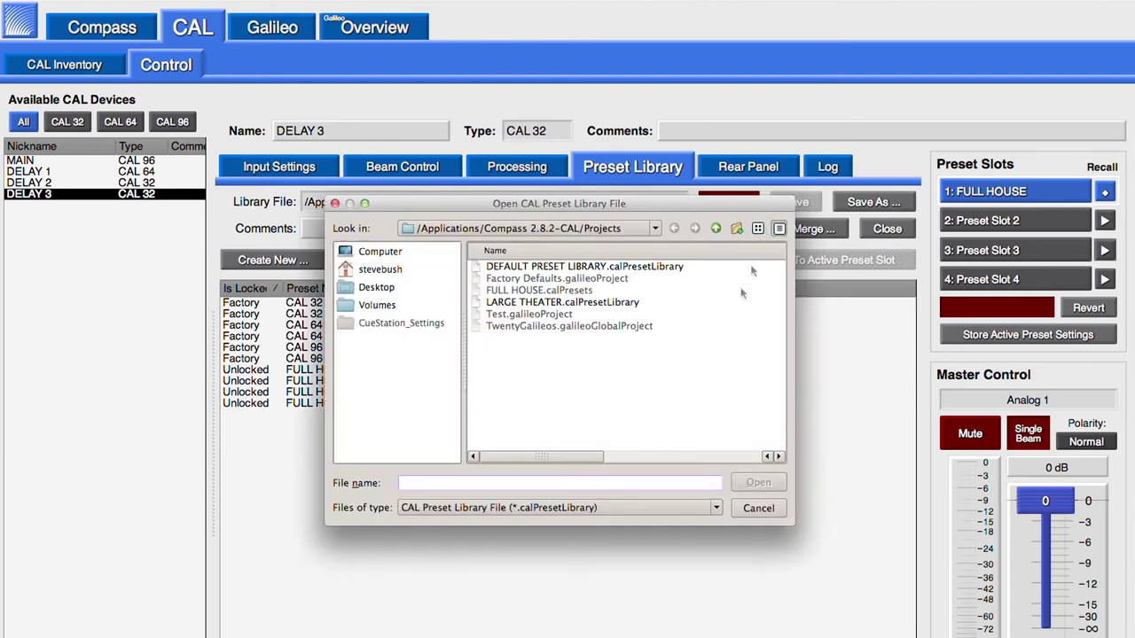
pyautogui.click(518, 266)
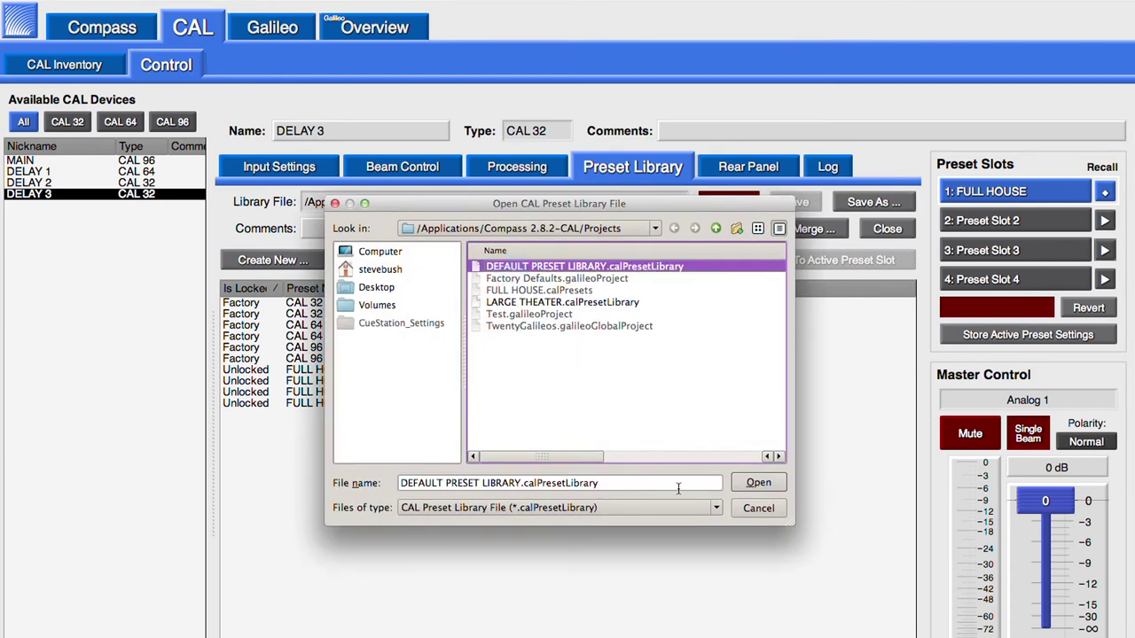
pyautogui.click(780, 481)
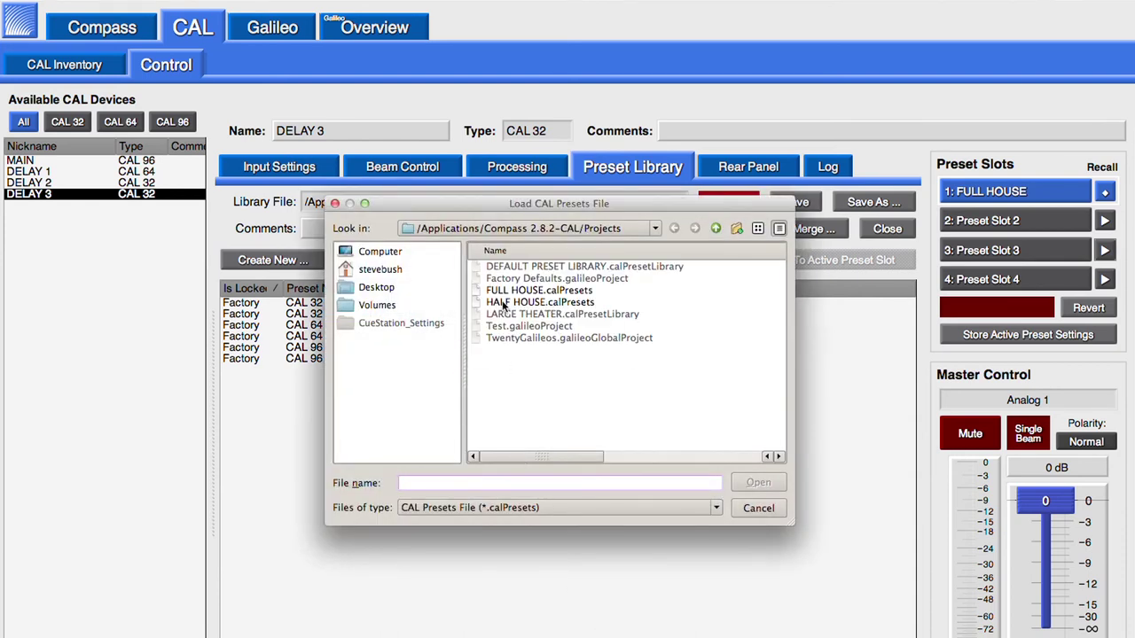
pyautogui.click(502, 302)
# - Recall HALF HOUSE into DELAY 3's Preset Slot 1, confirm overwriting, and store the settings
pyautogui.click(756, 484)
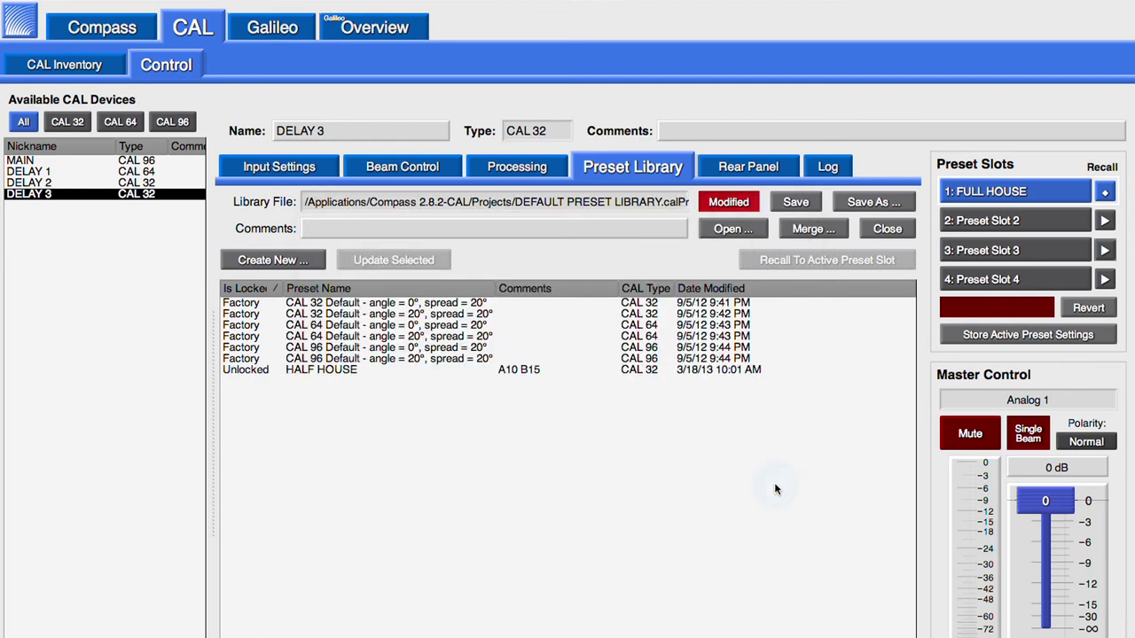
pyautogui.click(322, 373)
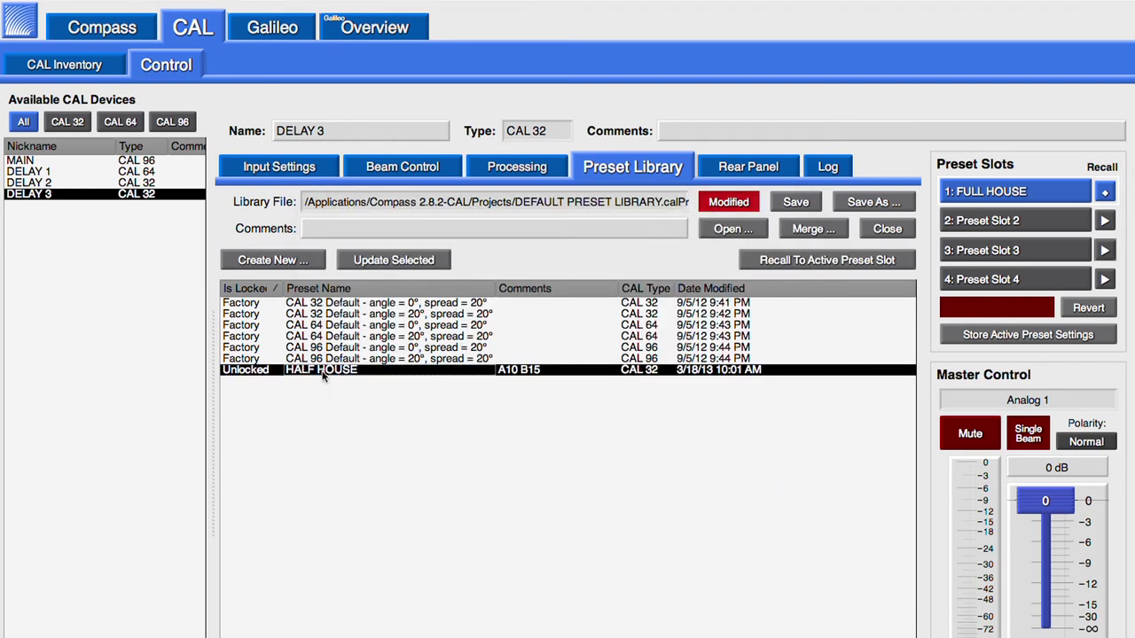
pyautogui.click(808, 264)
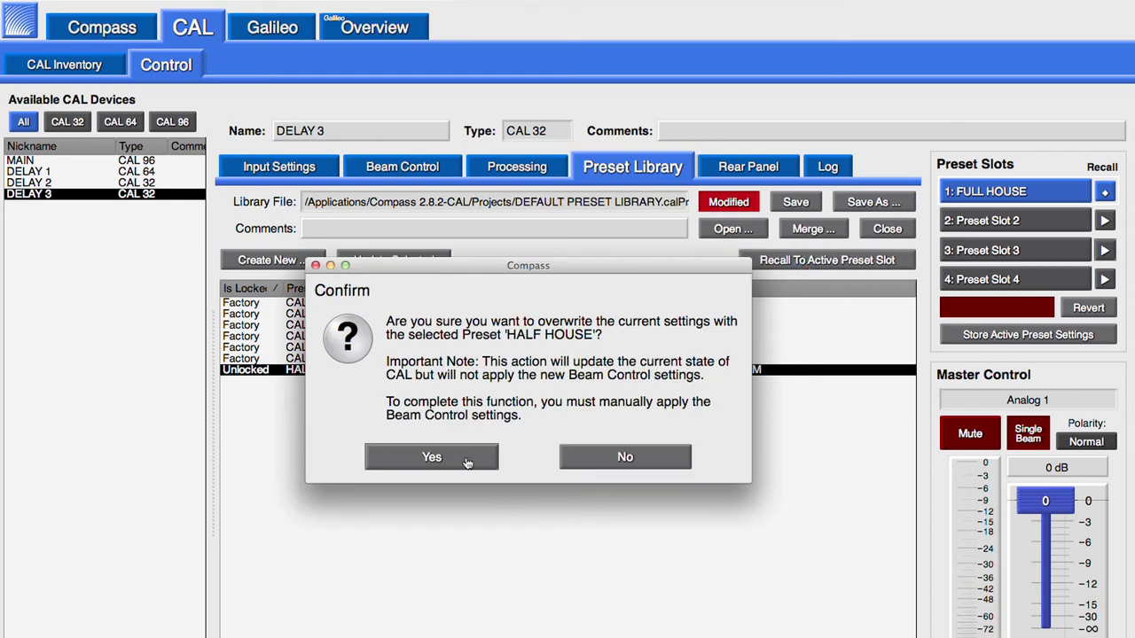
pyautogui.click(467, 459)
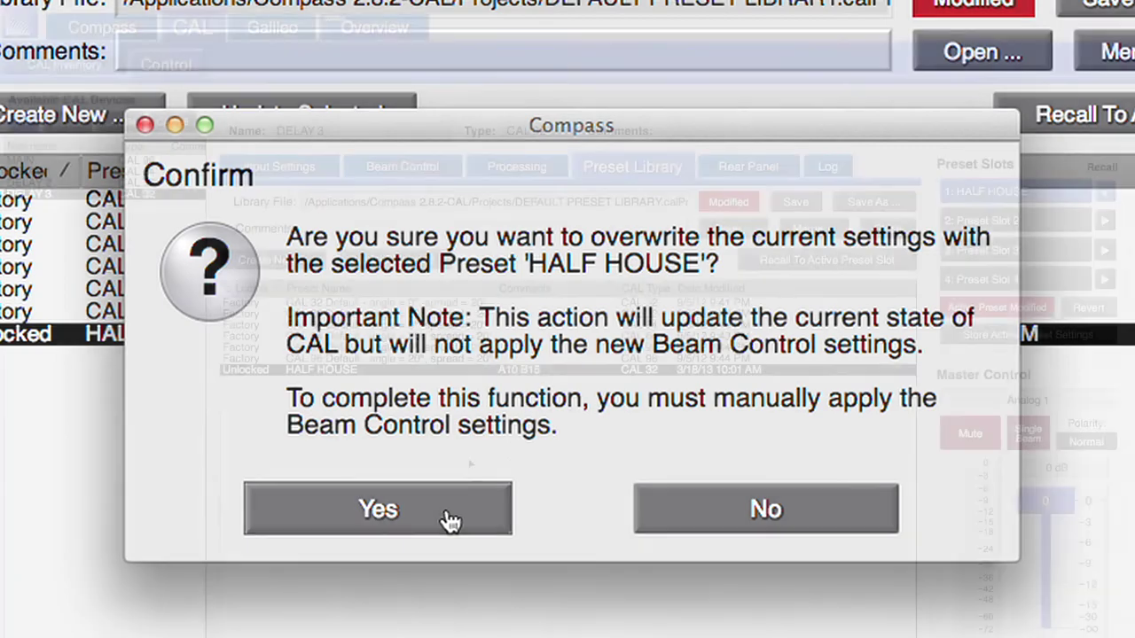
pyautogui.click(449, 521)
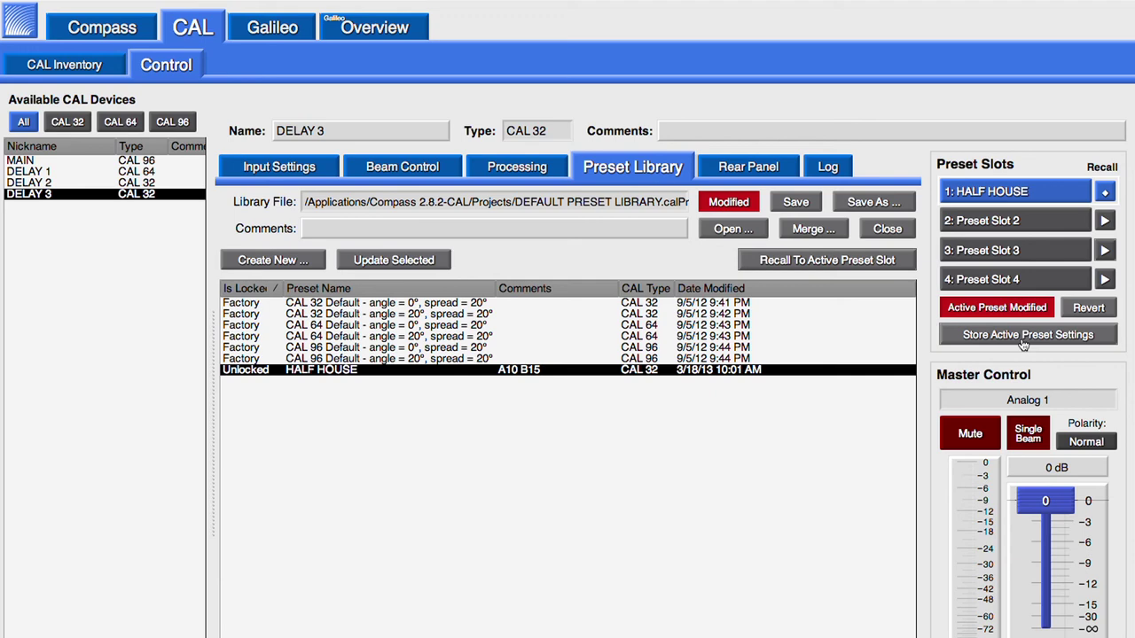
pyautogui.click(1023, 336)
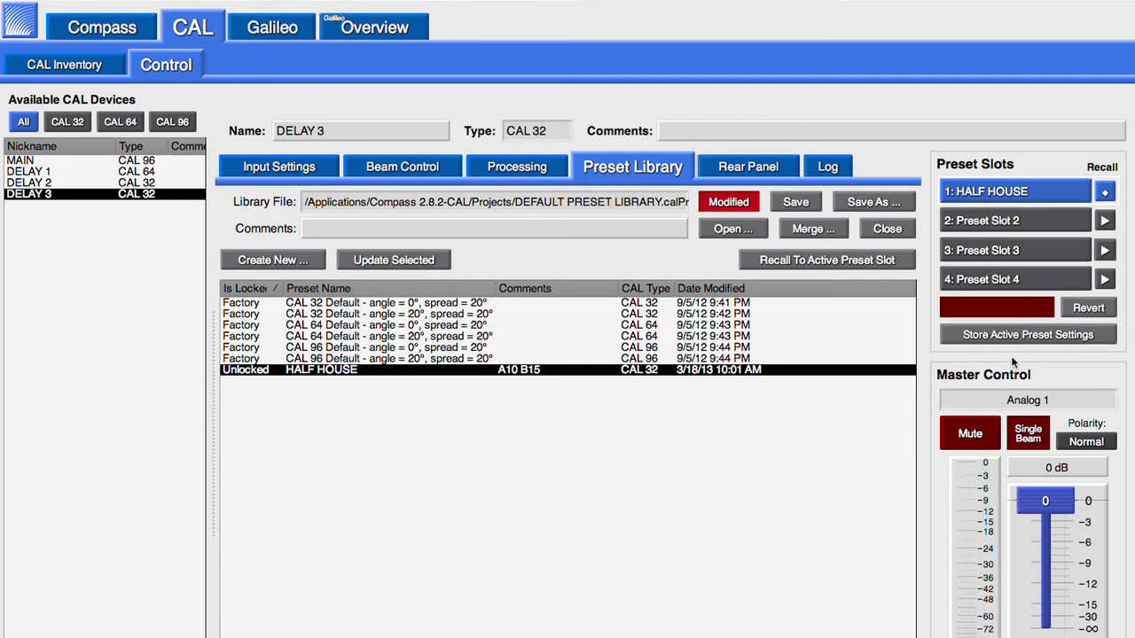
# - Save the CAL project with its Preset Library as LARGE THEATER.calProject in the Projects folder
pyautogui.click(108, 69)
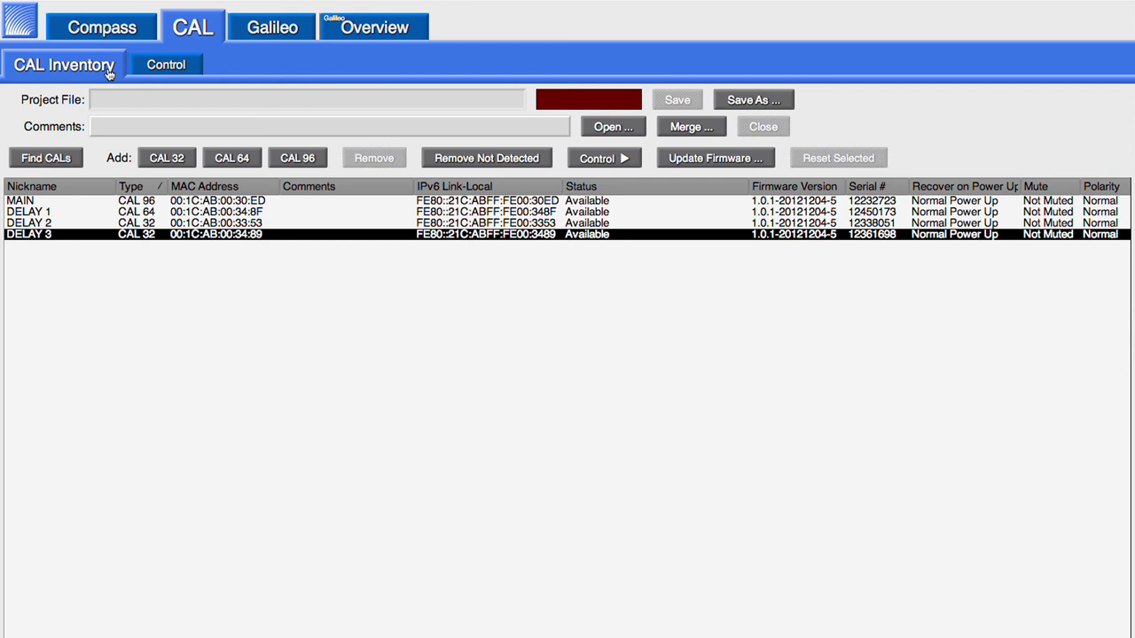
pyautogui.click(784, 104)
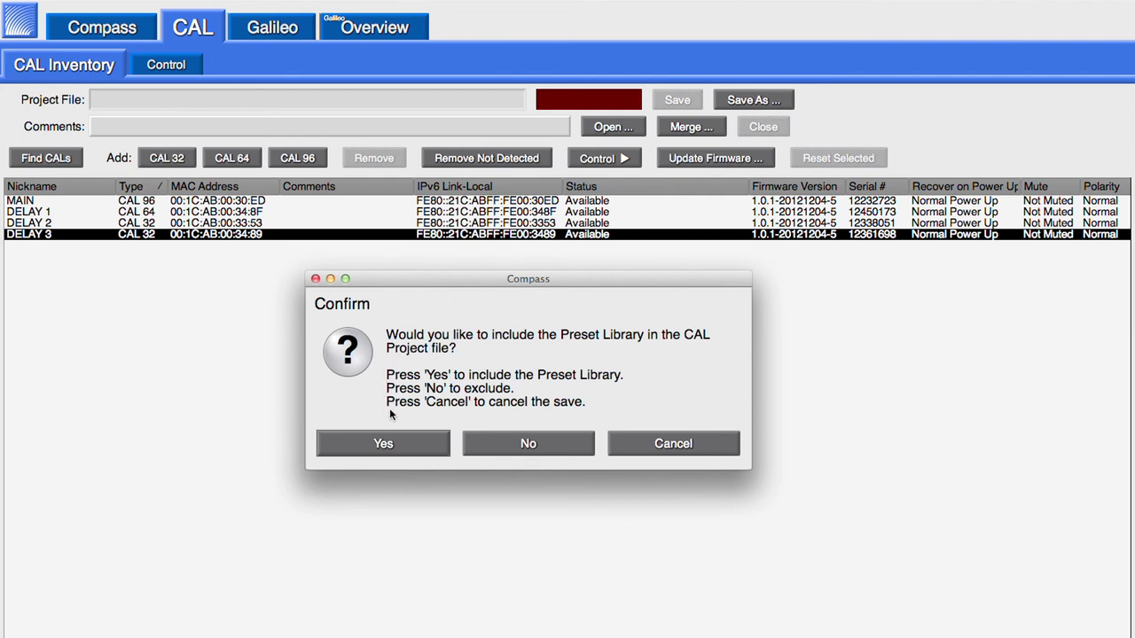
pyautogui.click(412, 450)
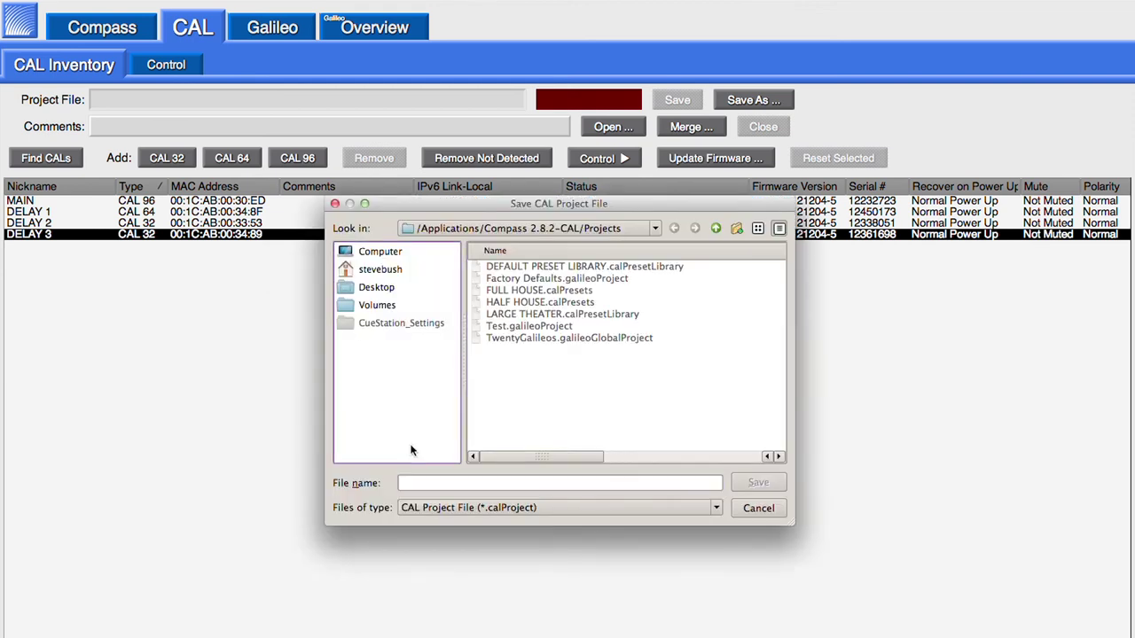
pyautogui.click(419, 481)
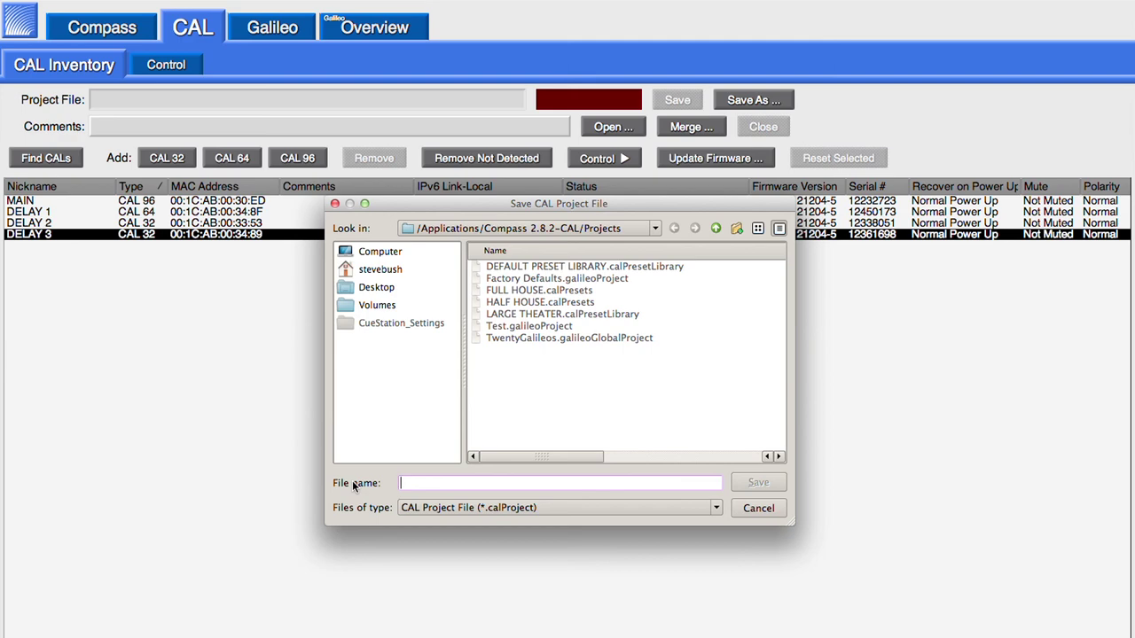
pyautogui.write('LARGE THEAT')
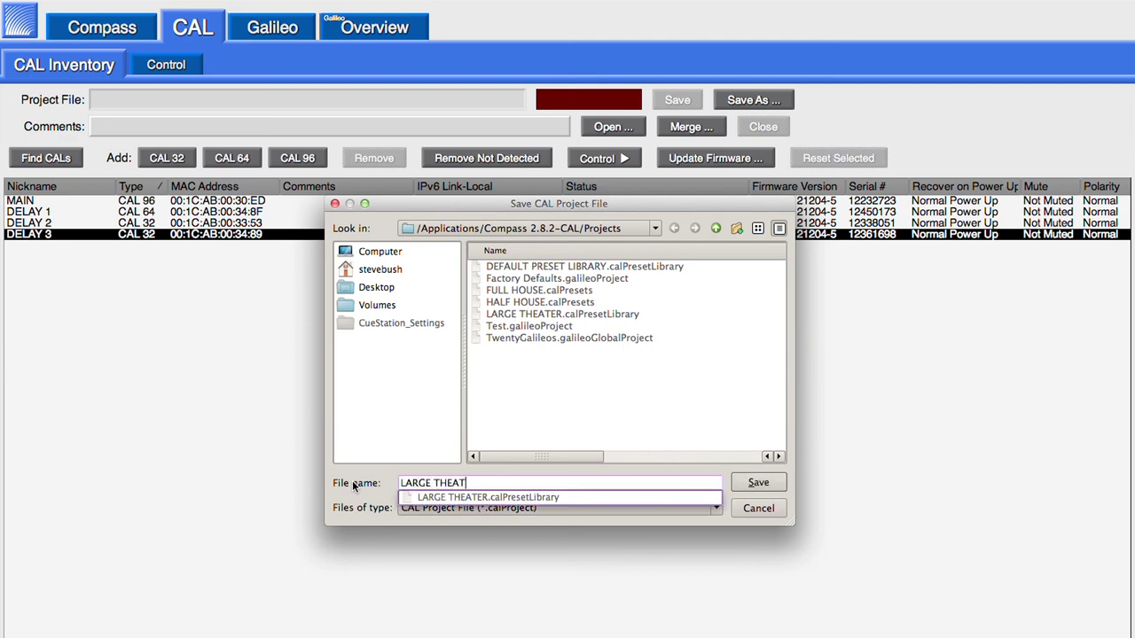
pyautogui.write('ER')
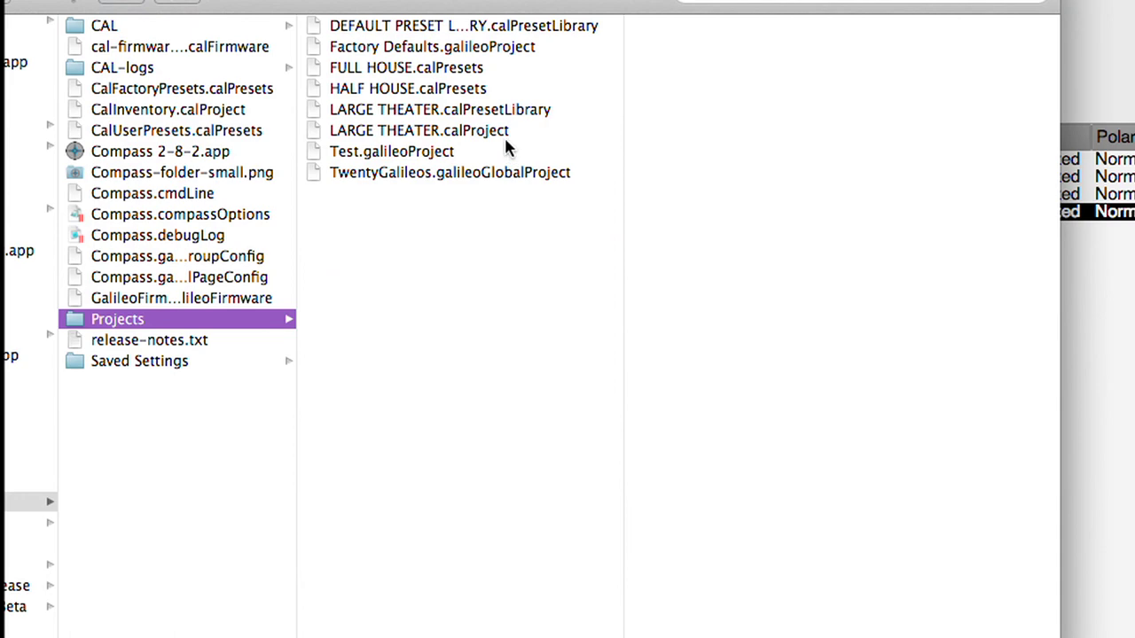
pyautogui.click(507, 142)
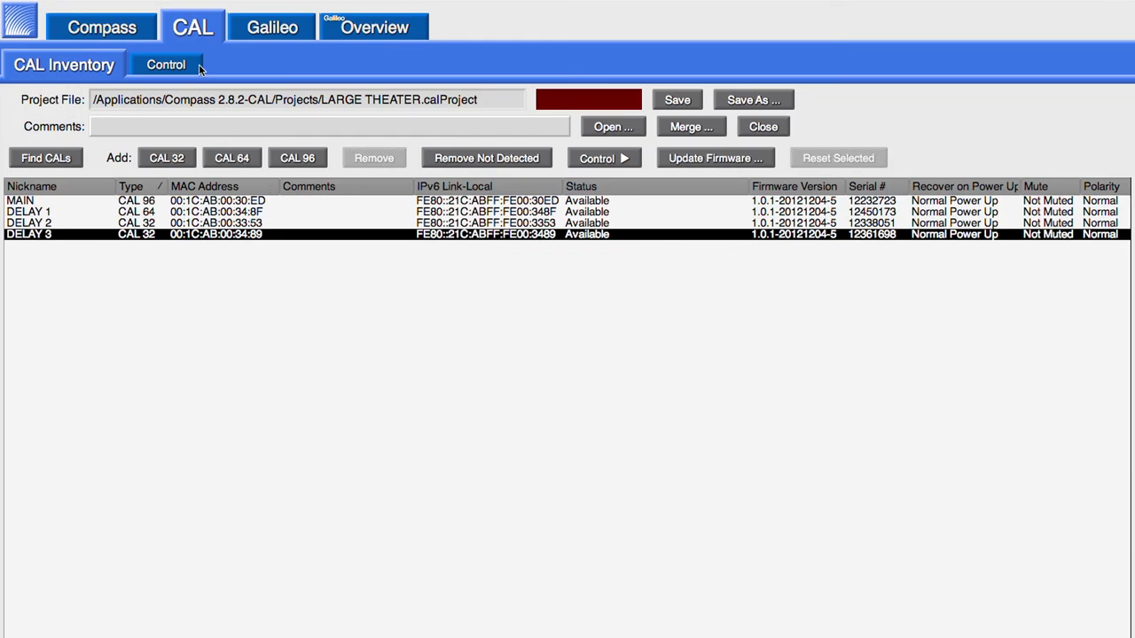
pyautogui.click(199, 65)
# - Enable Multi-Select, select all four devices, and review their Input Settings, Beam Control and Processing pages
pyautogui.moveTo(213, 428); pyautogui.dragTo(362, 430)
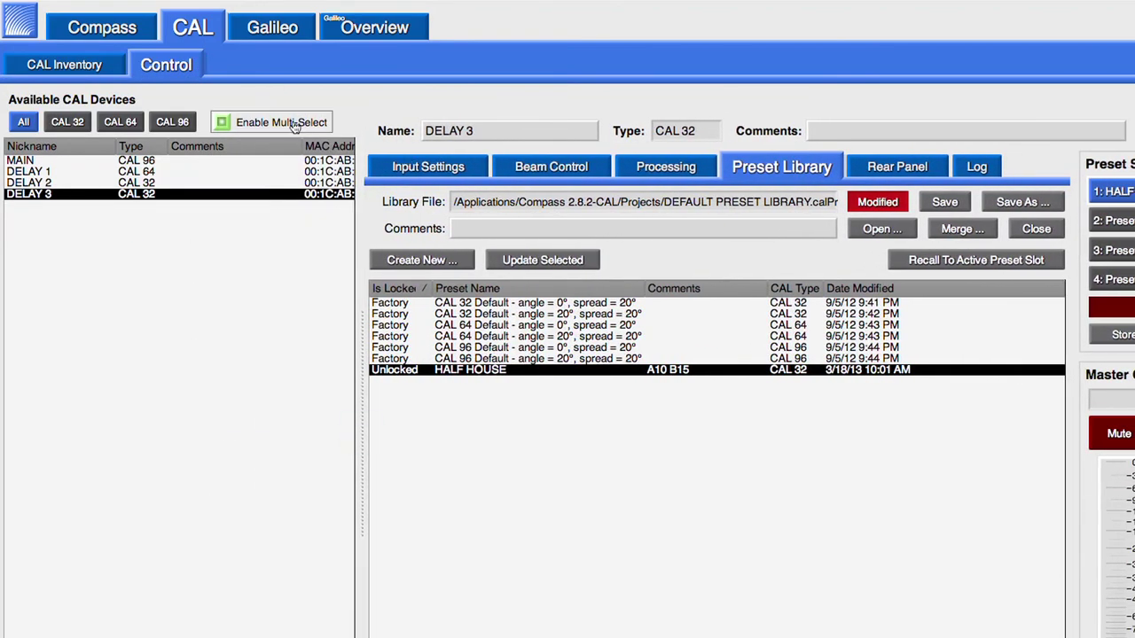
pyautogui.click(322, 126)
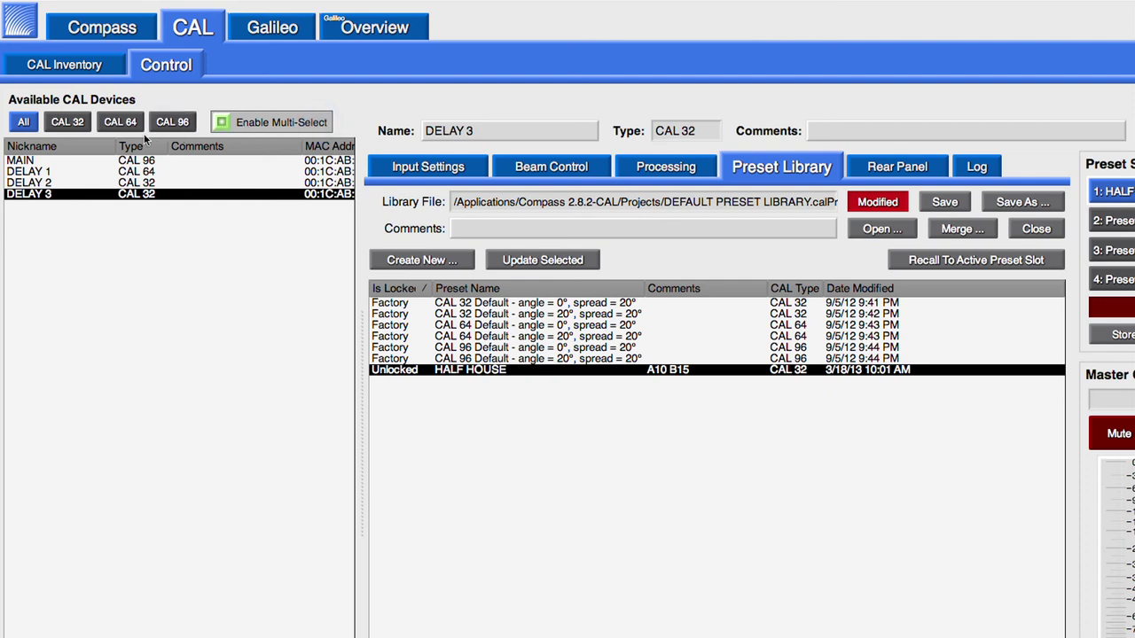
pyautogui.keyDown('shift'); pyautogui.click(51, 161); pyautogui.keyUp('shift')
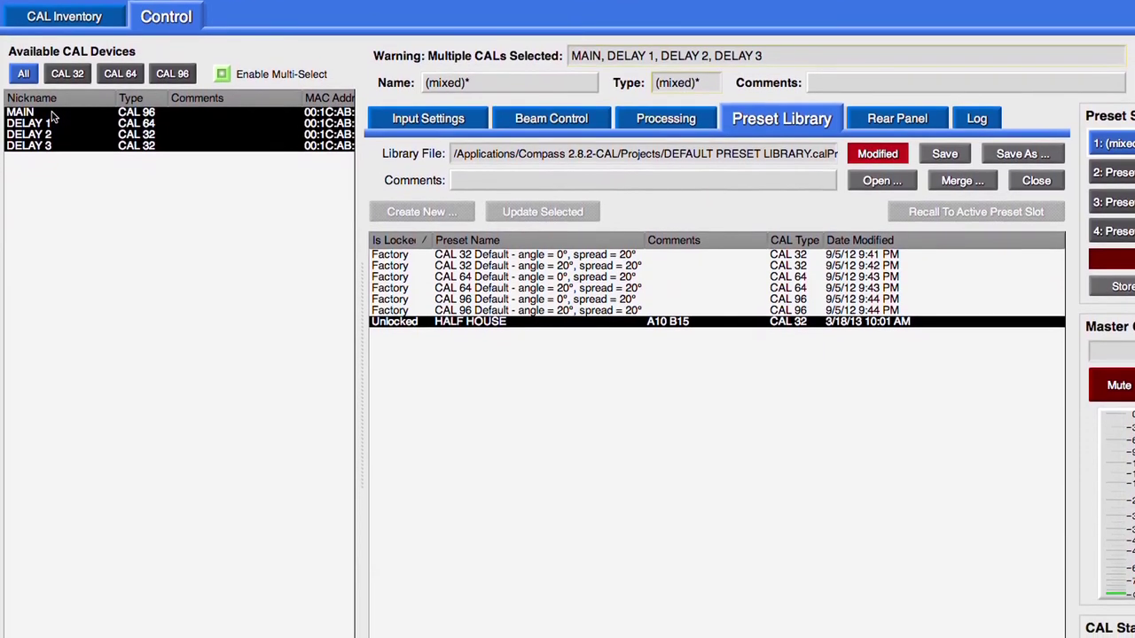
pyautogui.click(470, 81)
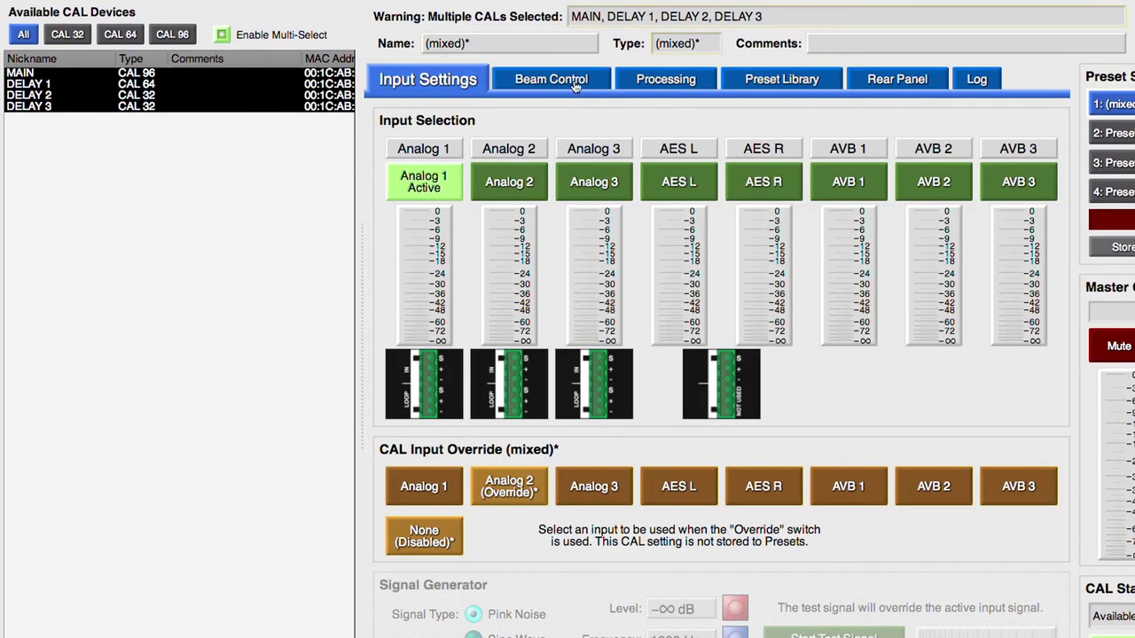
pyautogui.click(605, 82)
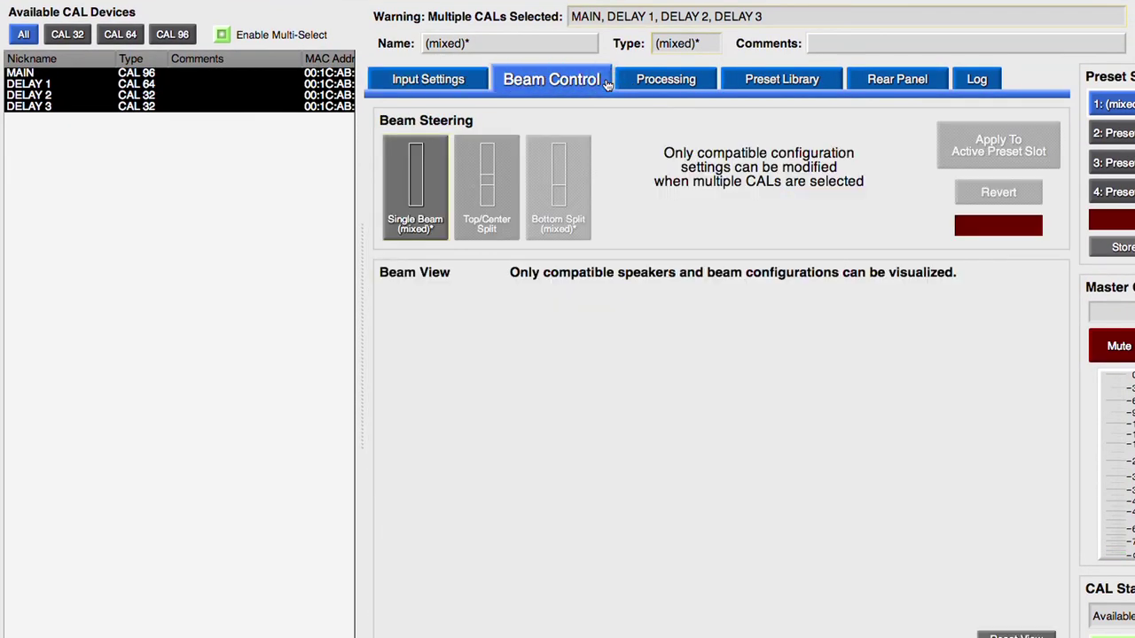
pyautogui.click(715, 84)
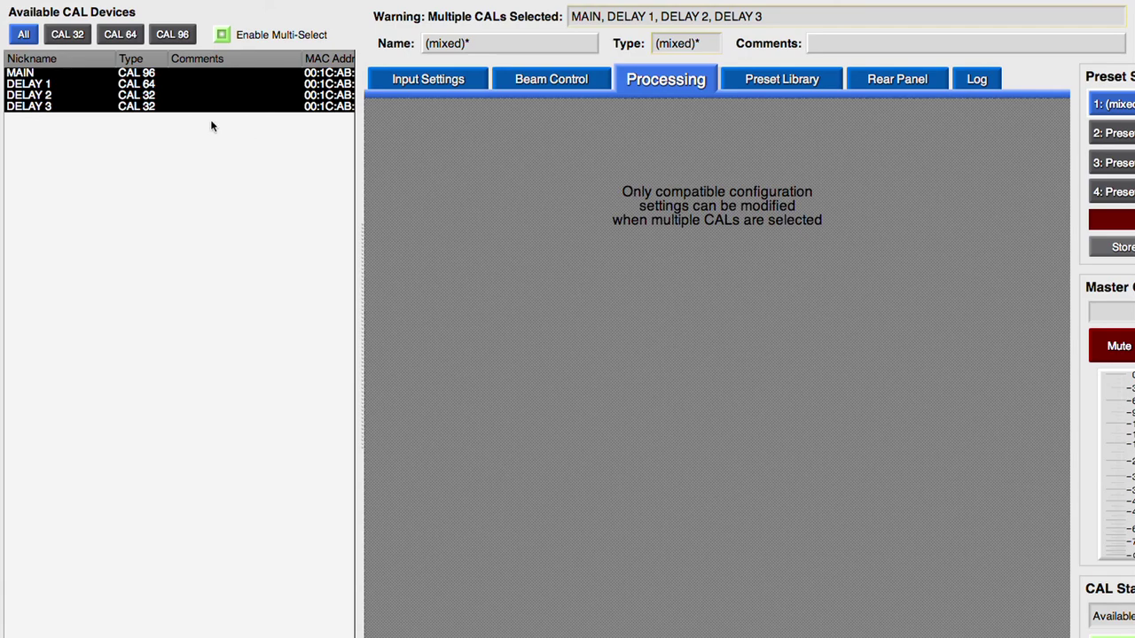
# - Narrow the selection to DELAY 2 and DELAY 3 and review their shared input, beam and EQ settings
pyautogui.click(187, 109)
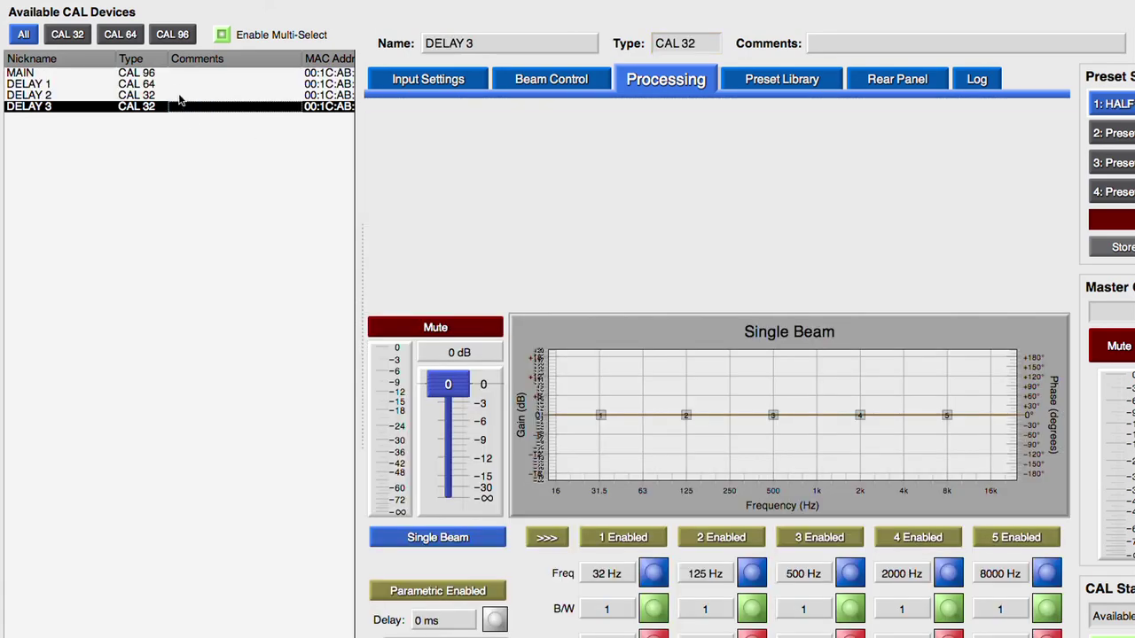
pyautogui.click(182, 94)
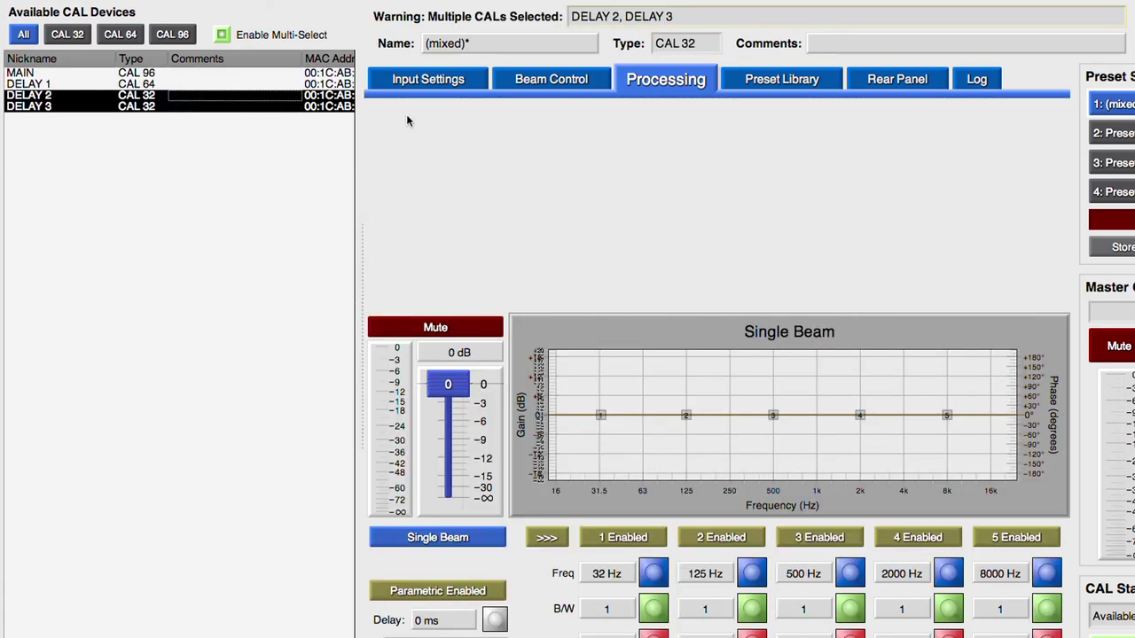
pyautogui.click(429, 81)
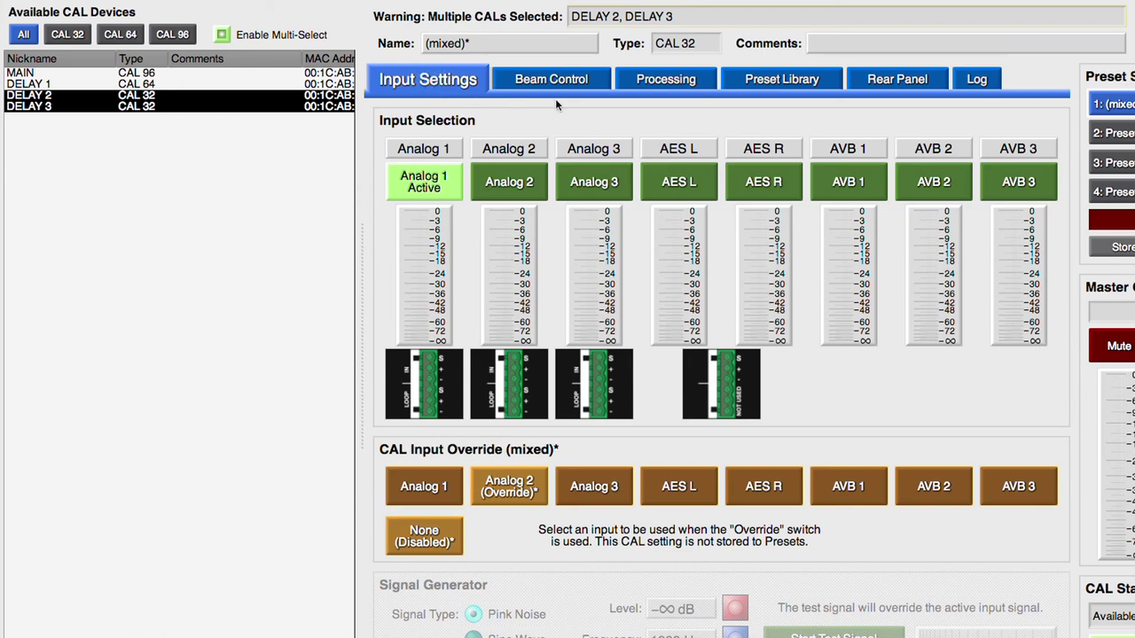
pyautogui.click(600, 82)
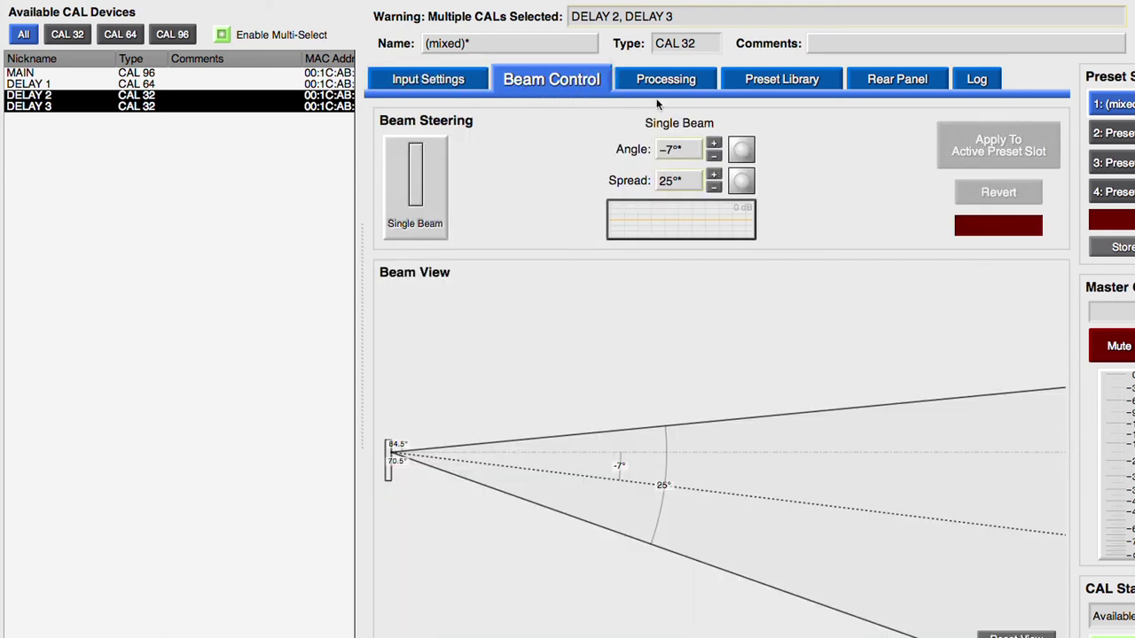
pyautogui.click(708, 84)
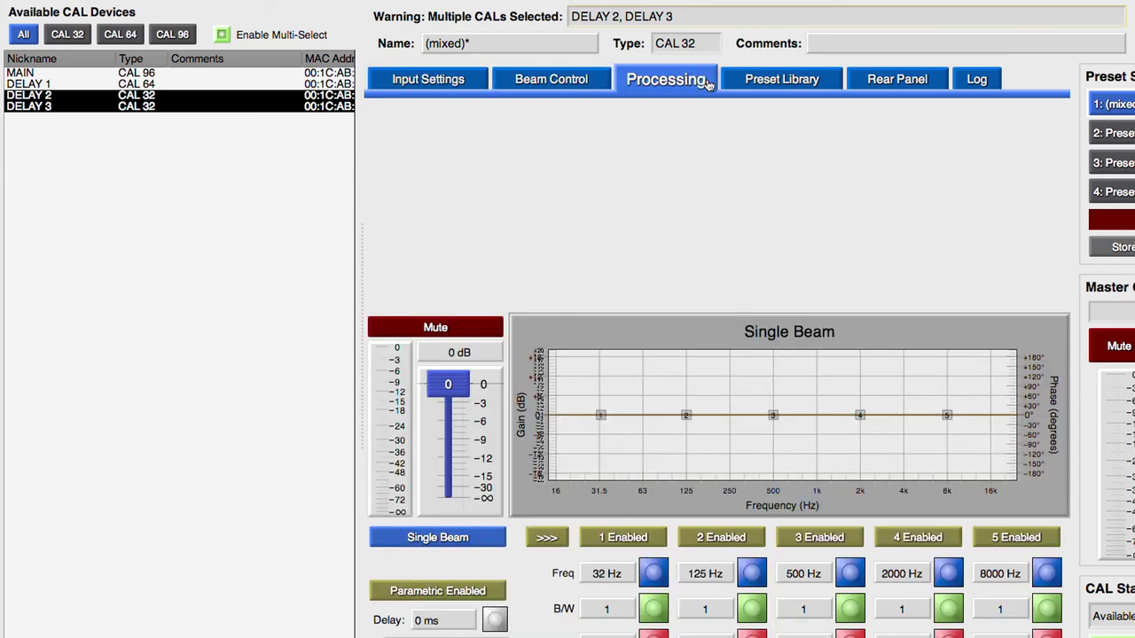